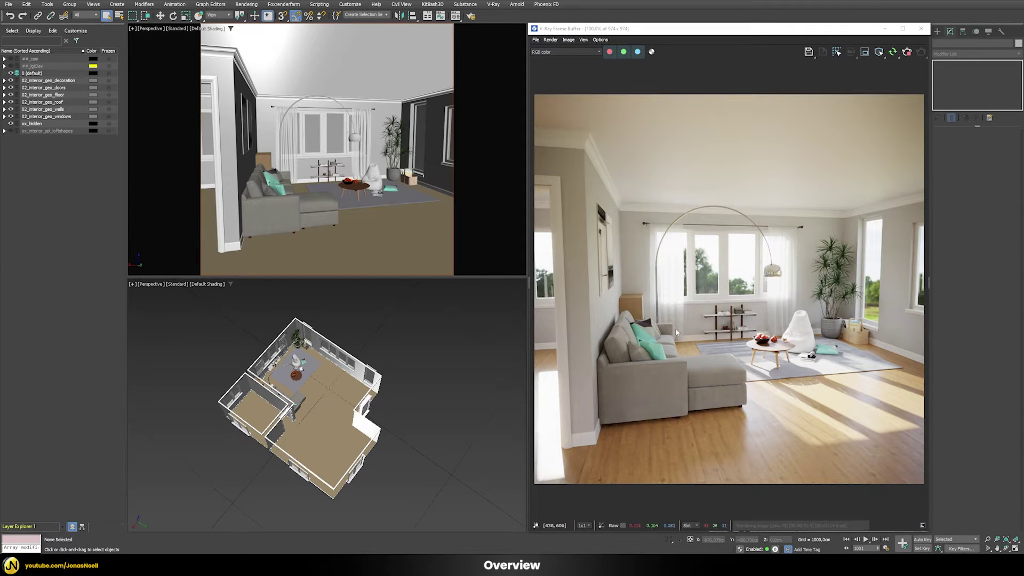
Step: Examine the living room in the live render from close-up and more distant viewpoints
drag(315, 168, 318, 167)
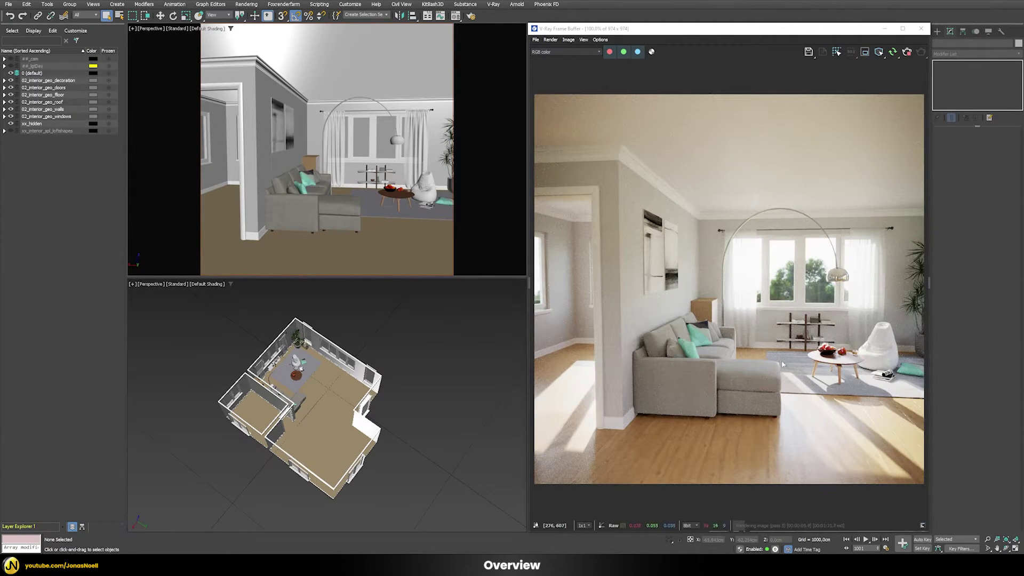
scroll(327, 150, up, 5)
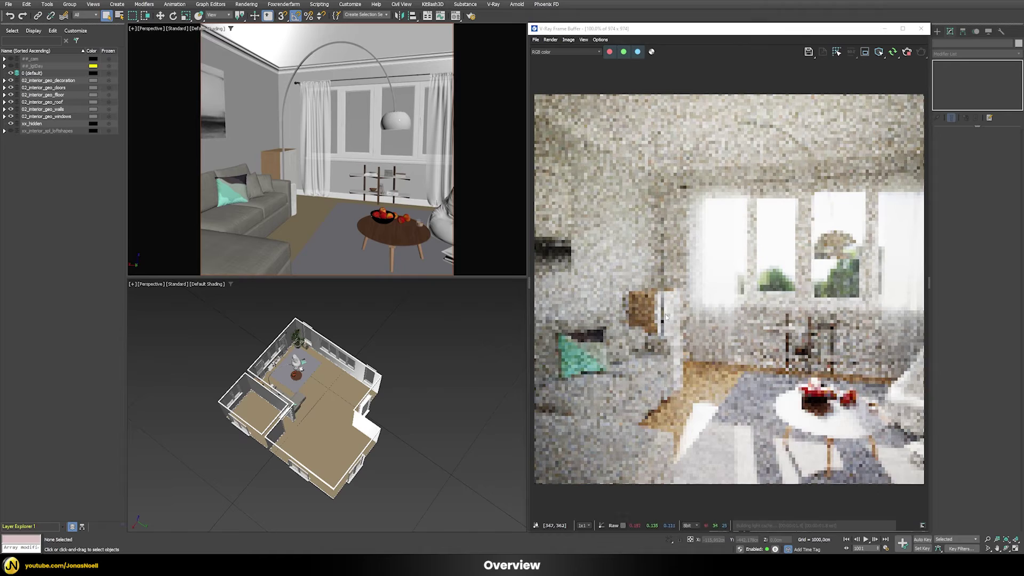
scroll(366, 201, down, 6)
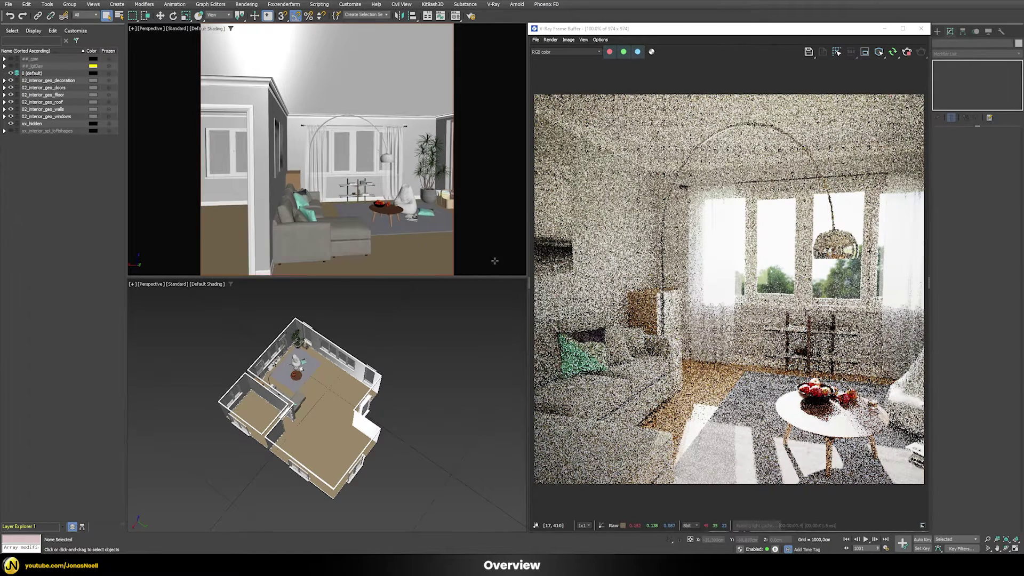
scroll(348, 168, down, 4)
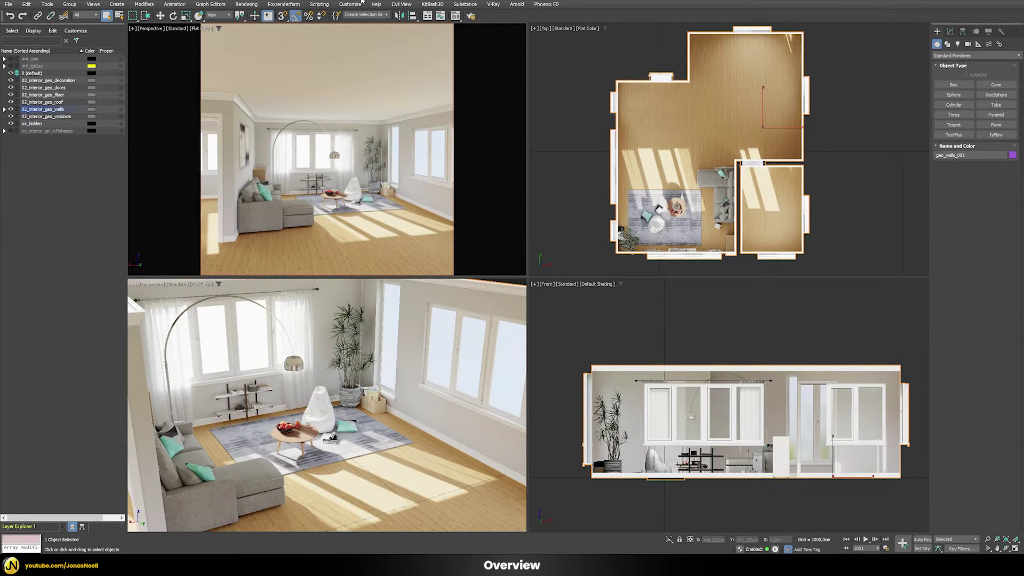
Step: Examine the textured living room in the enlarged perspective view, checking the furniture, walls and sunlit floor from several viewpoints
key(alt+w)
scroll(528, 278, up, 4)
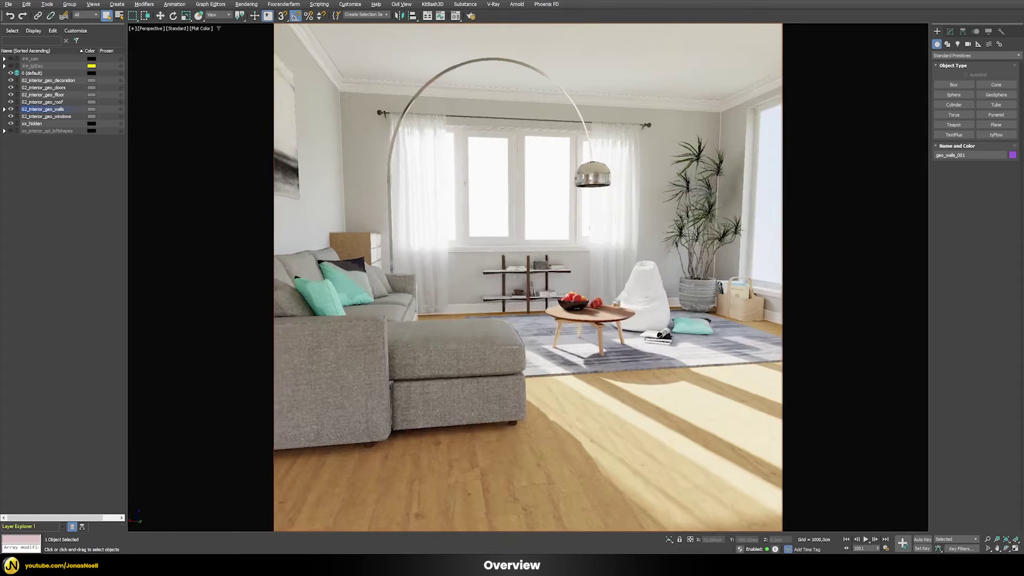
scroll(520, 347, down, 8)
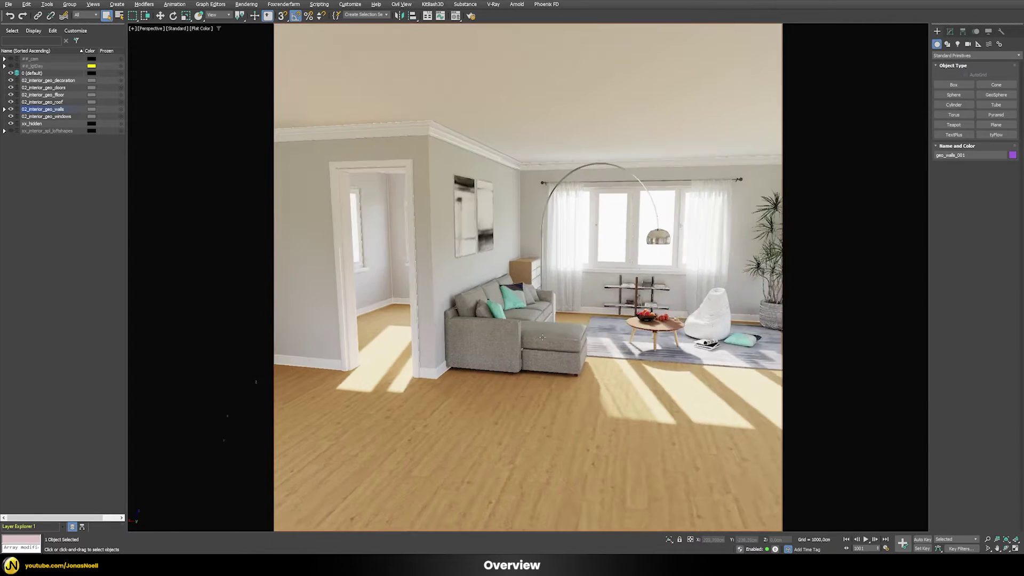
mouse_move(538, 339)
middle_down()
mouse_move(519, 347)
mouse_move(696, 509)
mouse_move(568, 342)
mouse_move(498, 362)
mouse_move(543, 333)
mouse_move(524, 272)
mouse_move(586, 286)
middle_up()
scroll(502, 366, up, 3)
scroll(553, 362, down, 3)
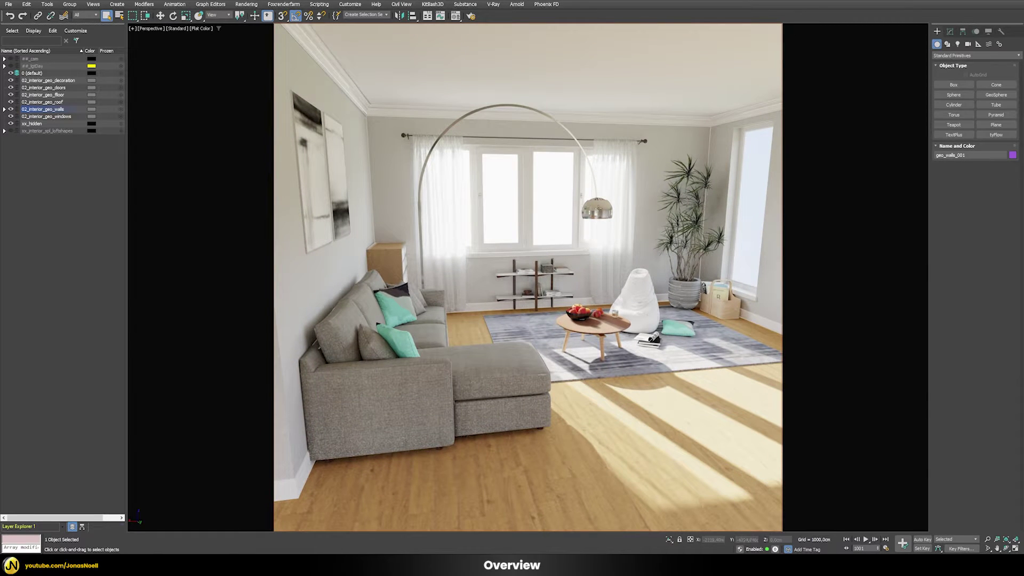
alt+middle_drag(535, 289, 507, 279)
alt+middle_drag(639, 314, 594, 349)
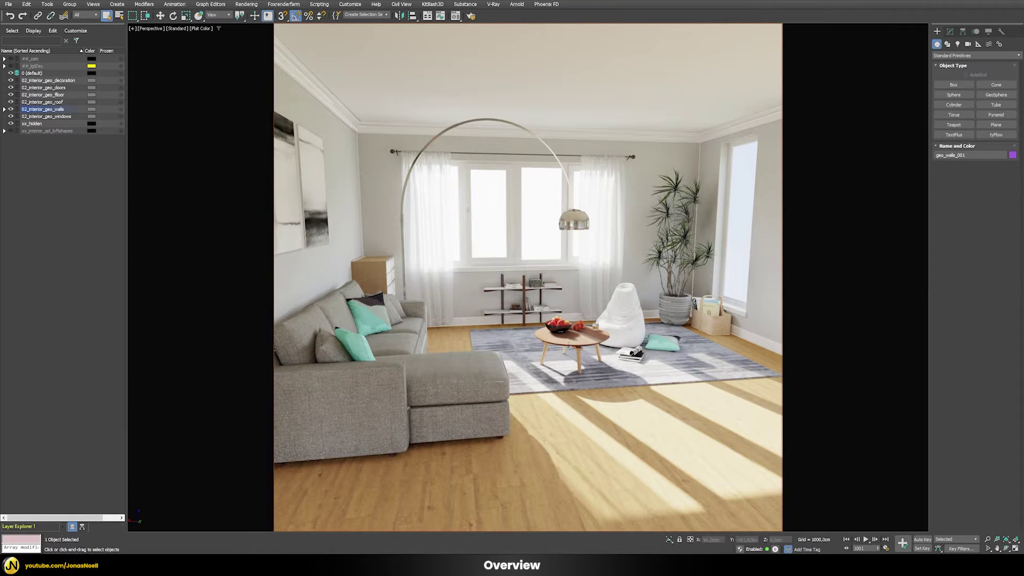
alt+middle_drag(576, 366, 547, 354)
key(alt+w)
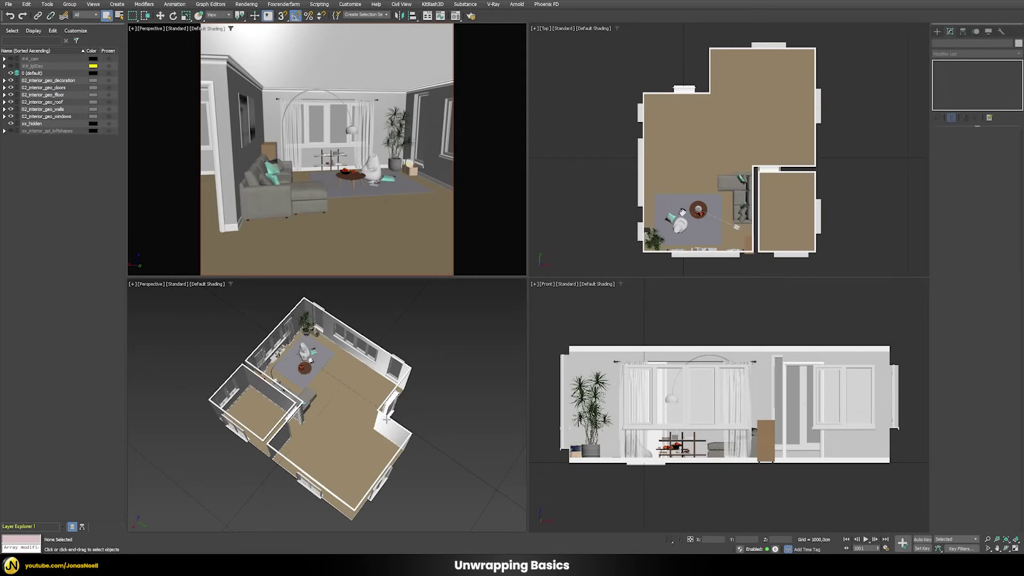
alt+middle_drag(336, 390, 366, 348)
scroll(379, 376, up, 3)
scroll(366, 348, down, 3)
alt+middle_drag(328, 408, 367, 381)
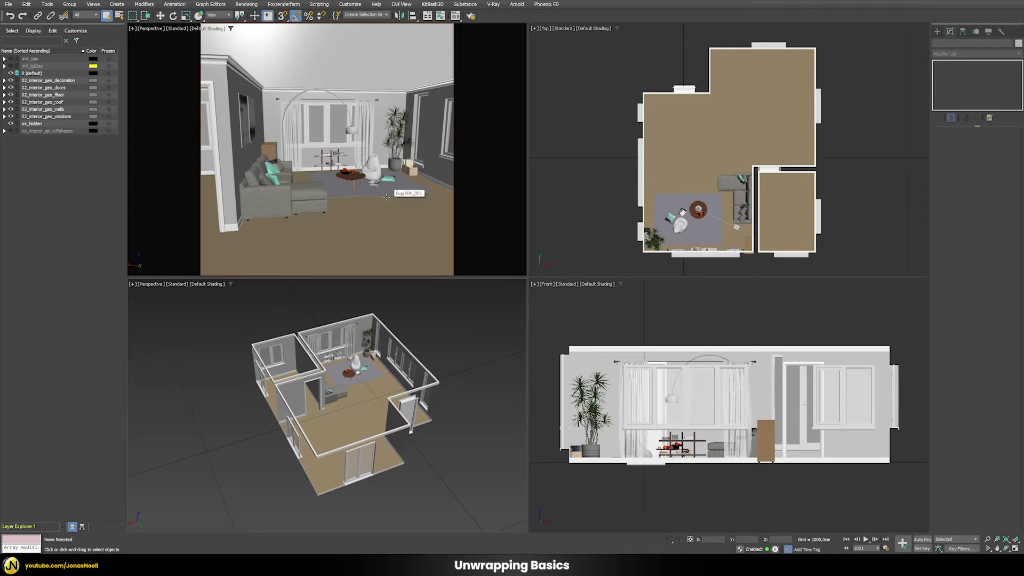
Step: Draw a box about 107 × 114 × 115 cm on the living room floor in front of the sofa
alt+middle_drag(285, 191, 345, 183)
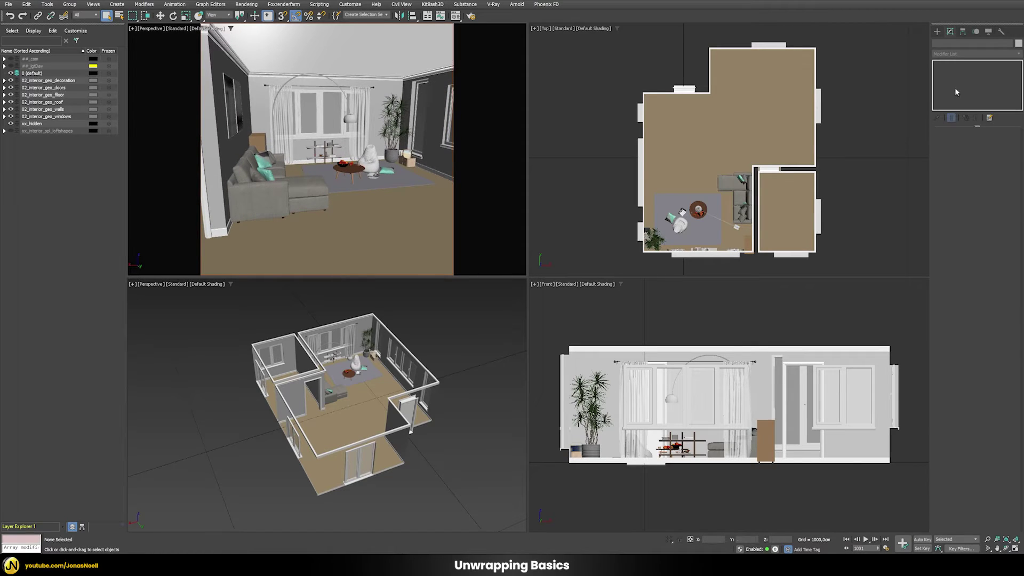
click(937, 32)
click(952, 84)
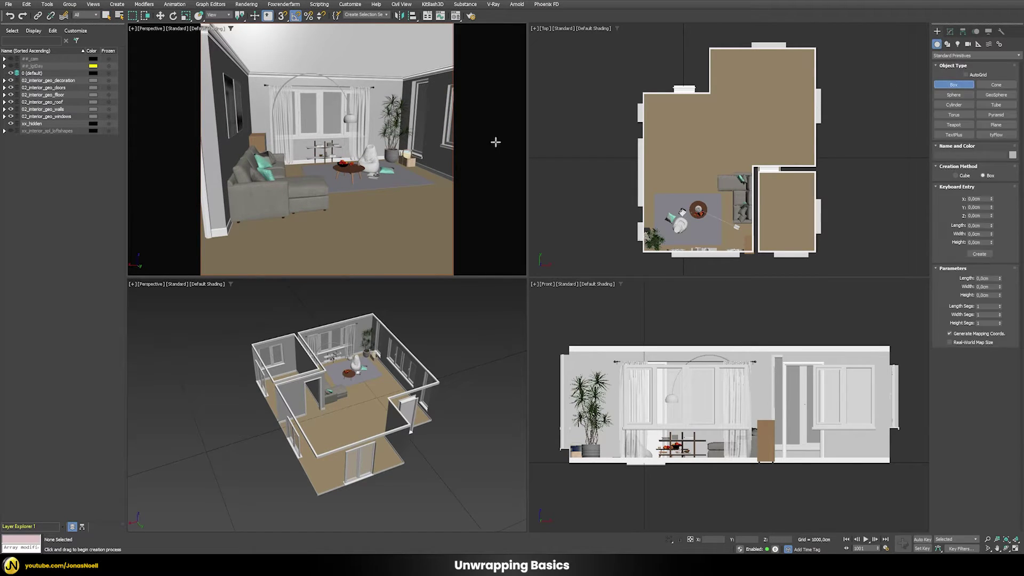
drag(406, 204, 362, 251)
click(371, 190)
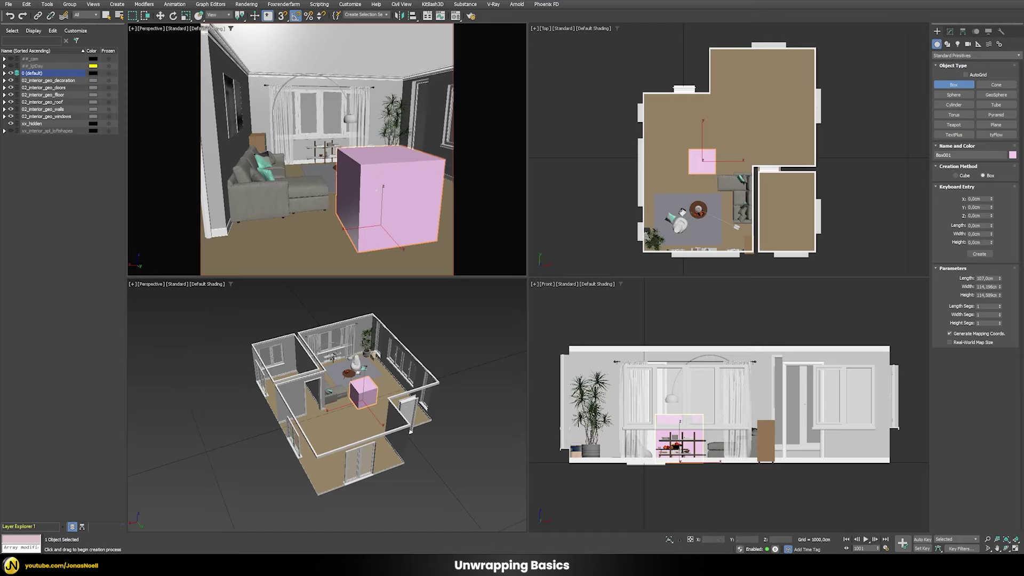
Step: Set the box's length, width and height to 100 cm each
click(984, 277)
text(100)
key(Tab)
text(100)
key(Tab)
text(1)
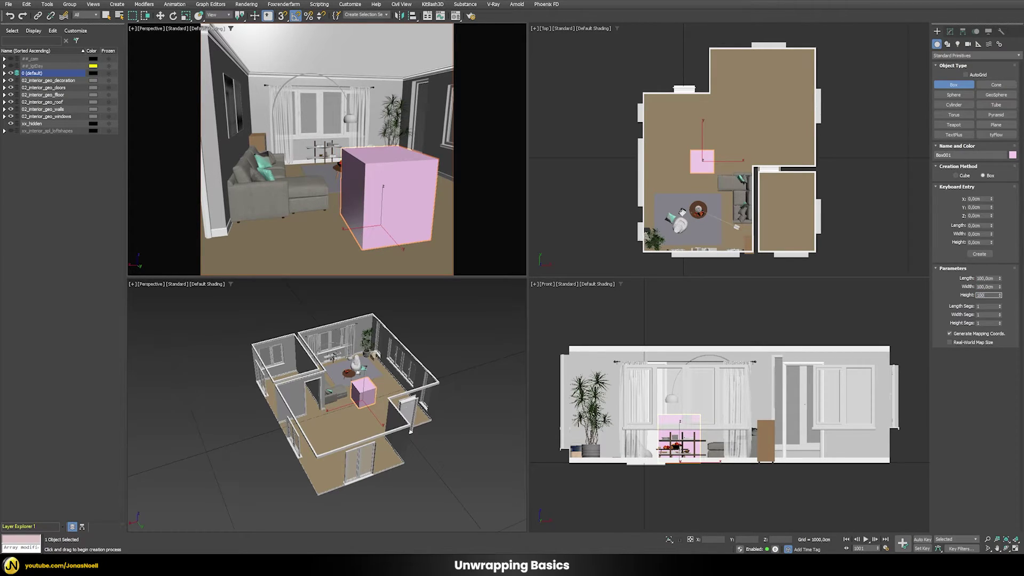
text(00)
key(Return)
Step: Add an Unwrap UVW modifier to the box and open its UV editor
click(950, 31)
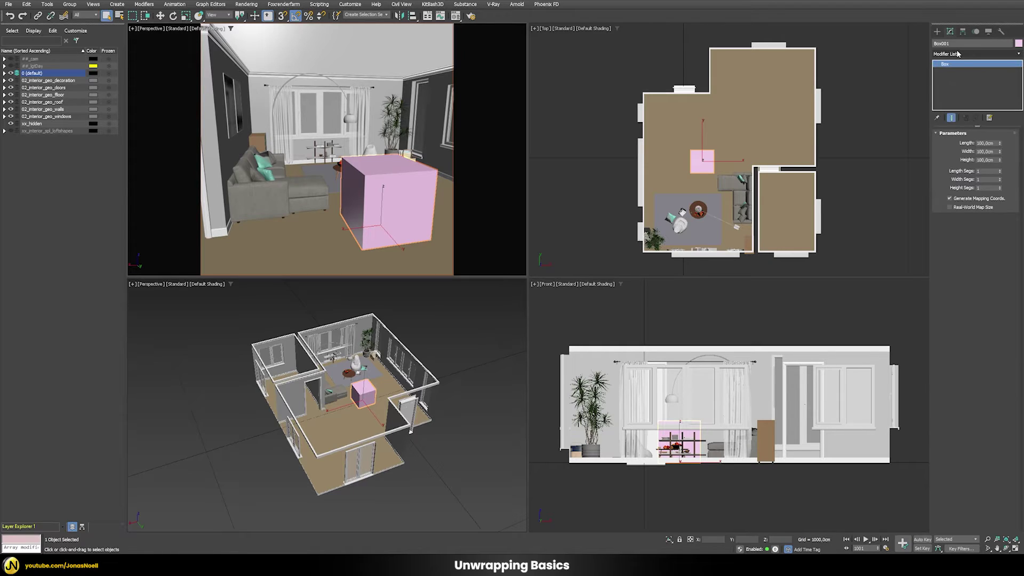
click(957, 54)
text(unw)
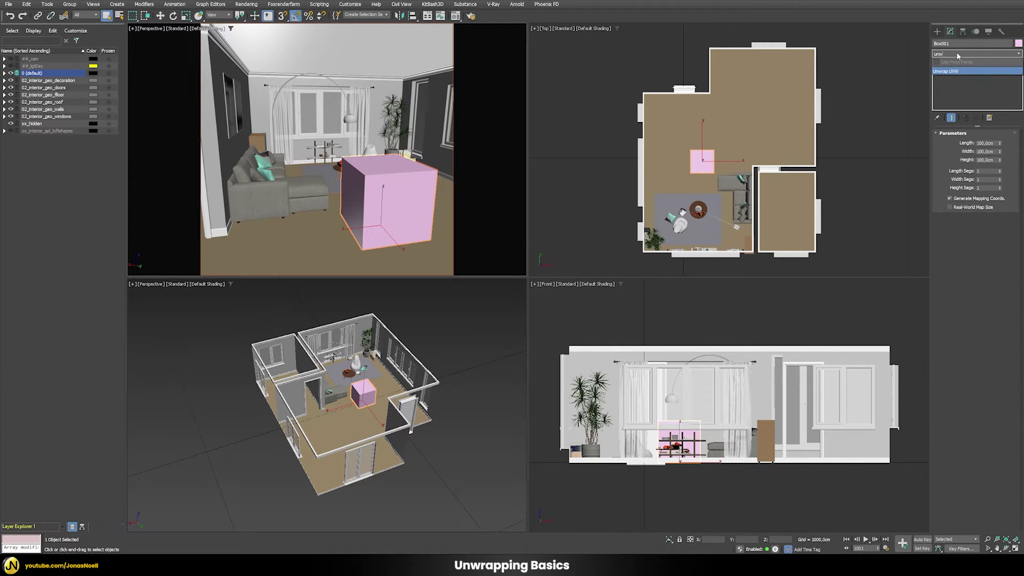
key(Return)
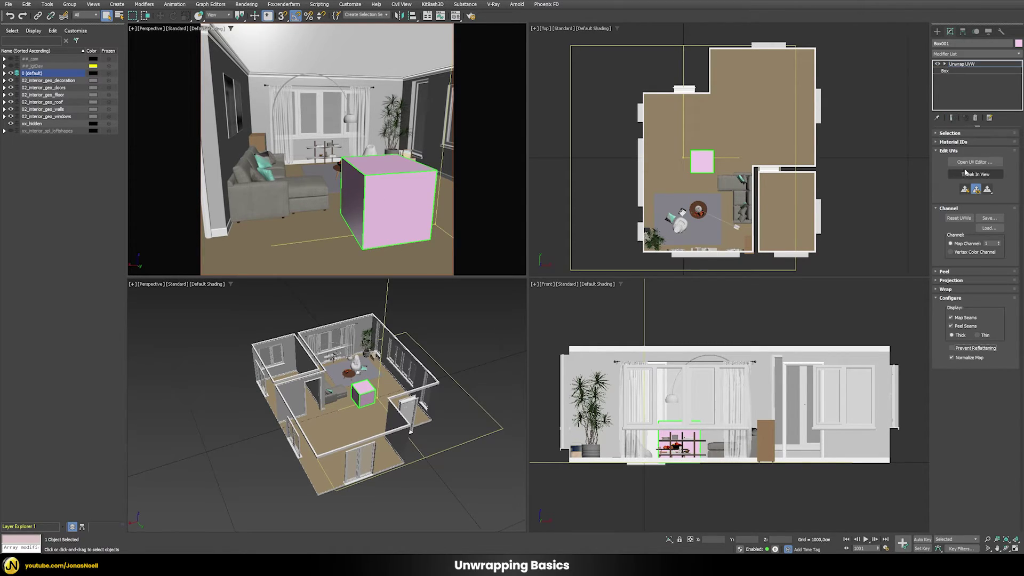
key(Return)
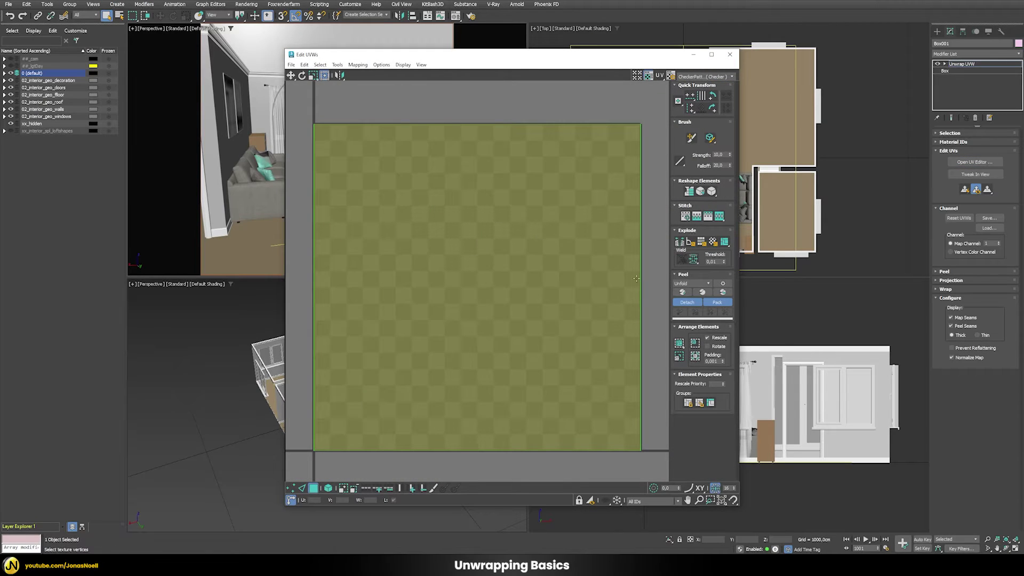
scroll(484, 297, down, 5)
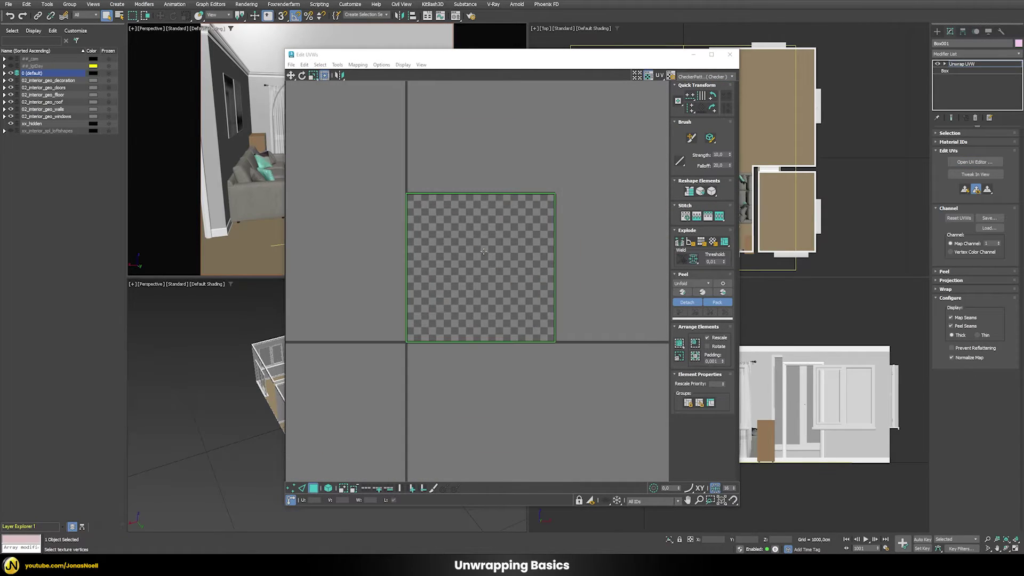
middle_drag(451, 336, 457, 347)
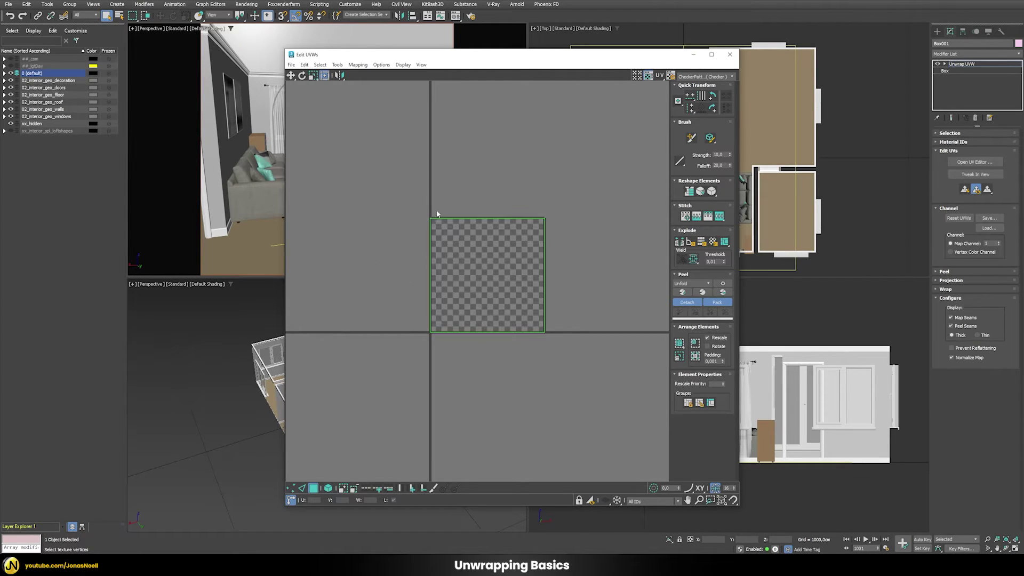
Step: Move the box's stacked UV faces apart so that all six lie separately around the checker tile
drag(495, 54, 684, 59)
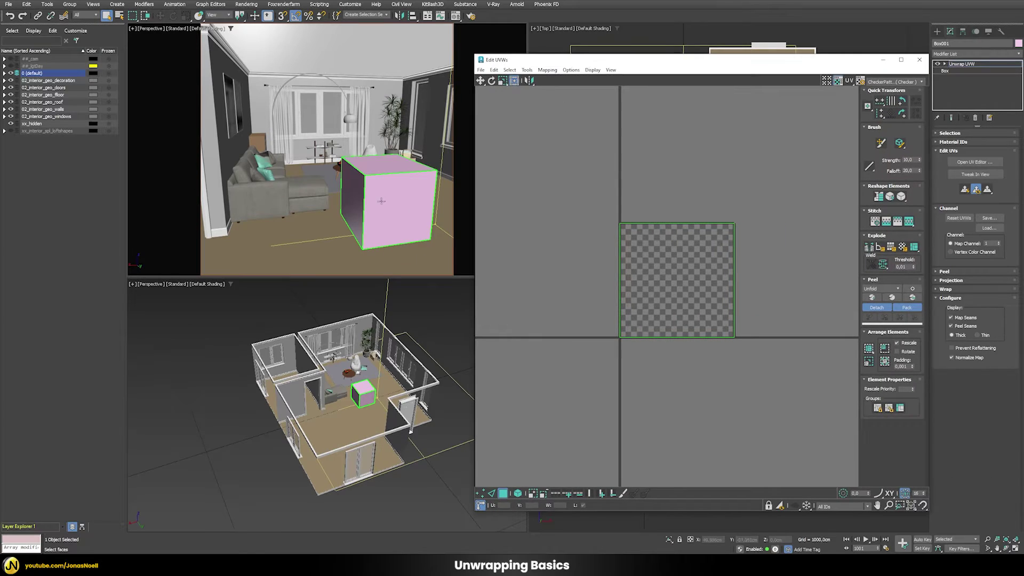
drag(551, 63, 411, 56)
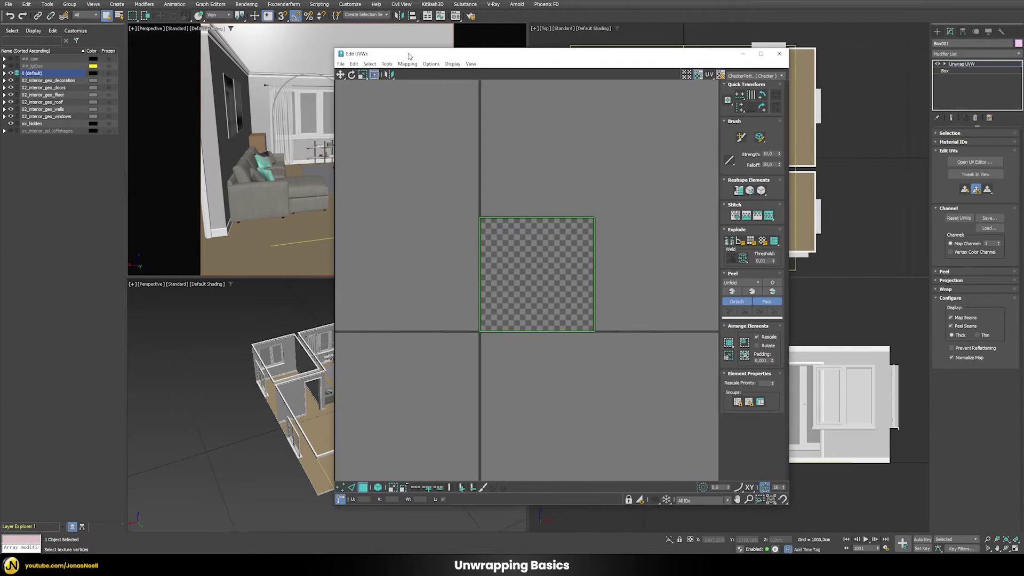
middle_drag(538, 264, 482, 255)
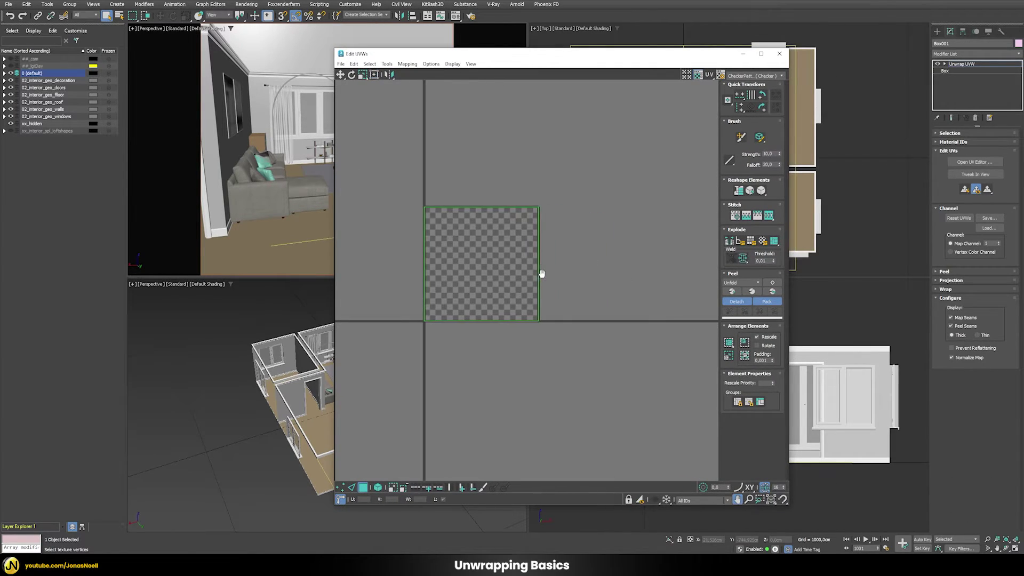
drag(512, 263, 617, 263)
drag(463, 281, 459, 128)
drag(471, 257, 472, 388)
drag(470, 299, 341, 314)
drag(480, 277, 627, 160)
middle_drag(565, 272, 615, 259)
drag(556, 272, 437, 401)
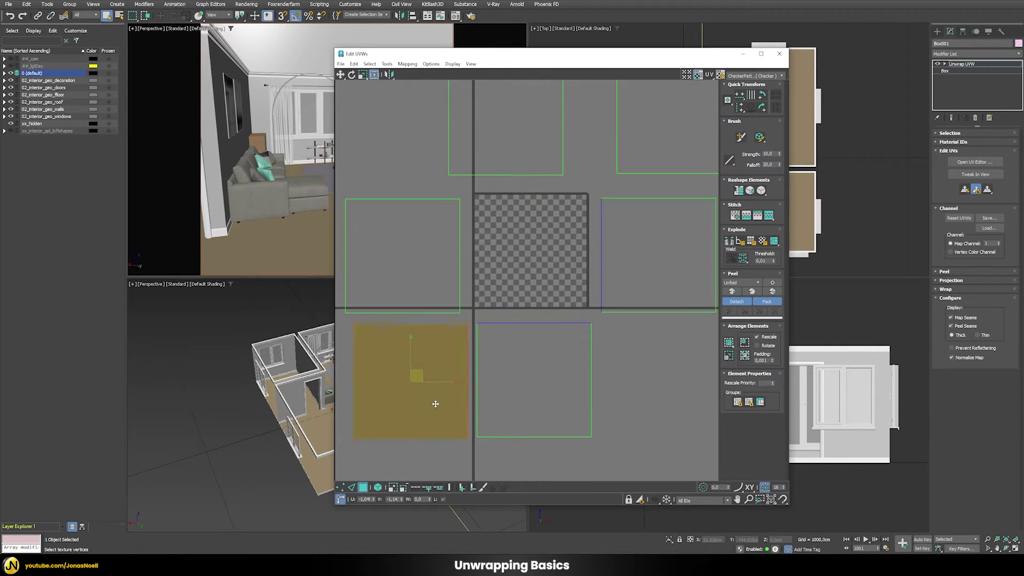
scroll(515, 378, down, 2)
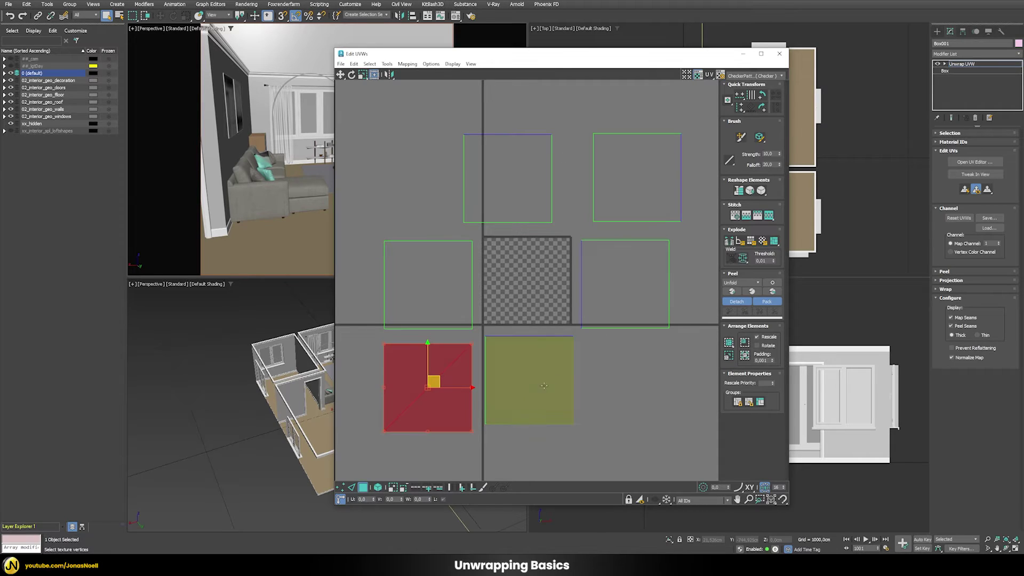
click(613, 371)
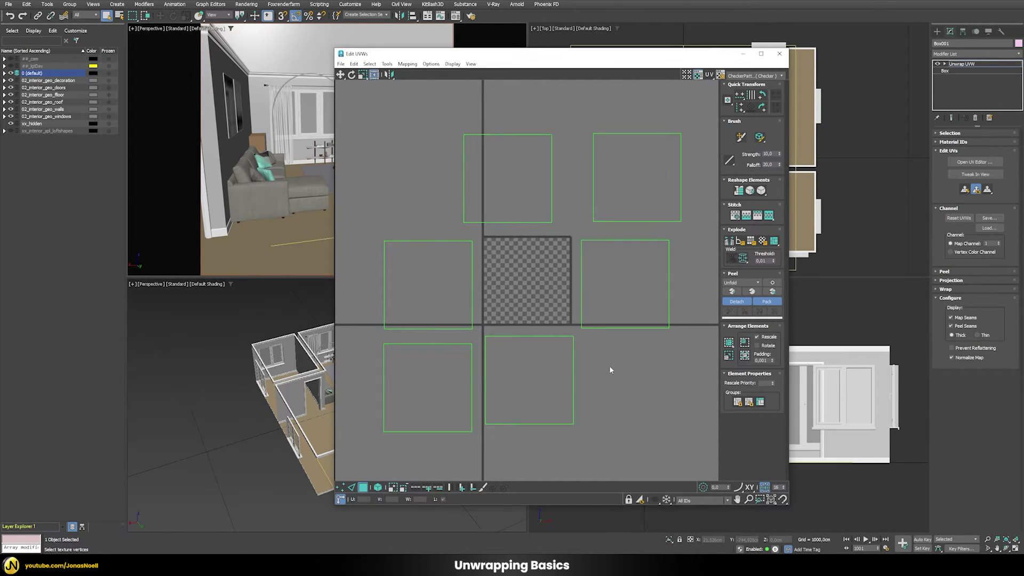
Step: Apply Flatten Mapping with its default settings to the box's UVs and switch to vertex selection
click(407, 64)
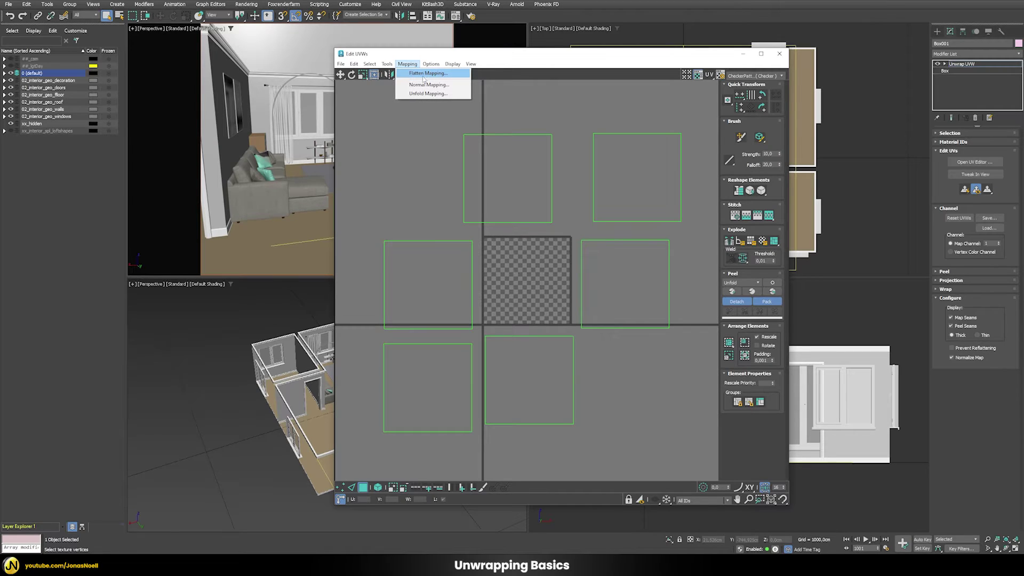
click(425, 74)
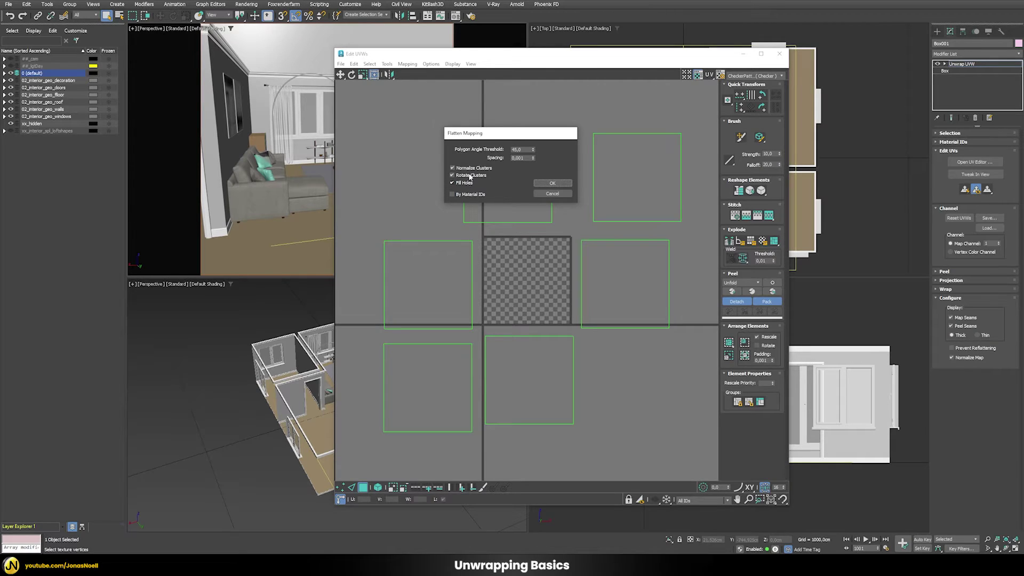
click(549, 183)
click(549, 182)
scroll(546, 341, up, 4)
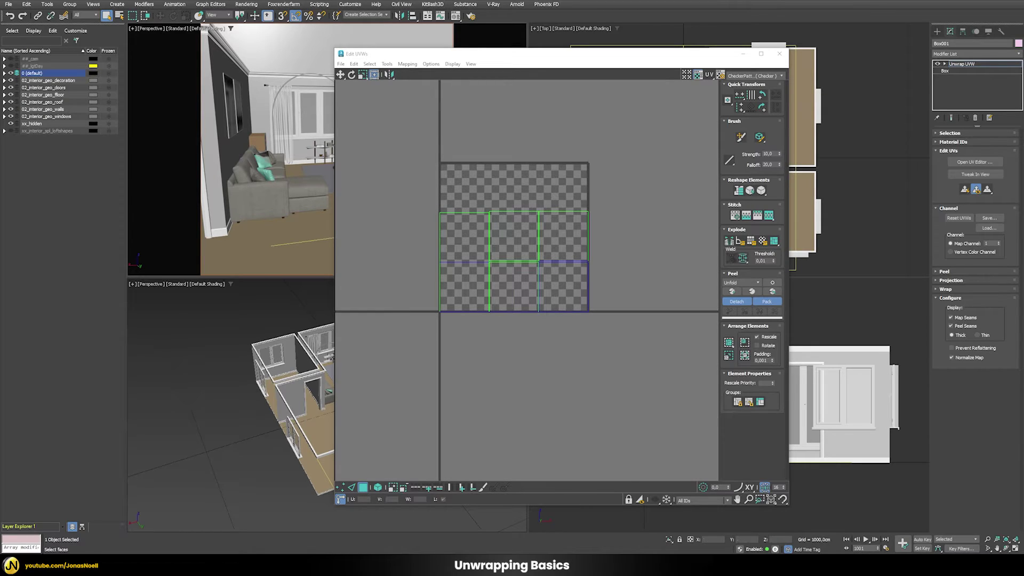
key(1)
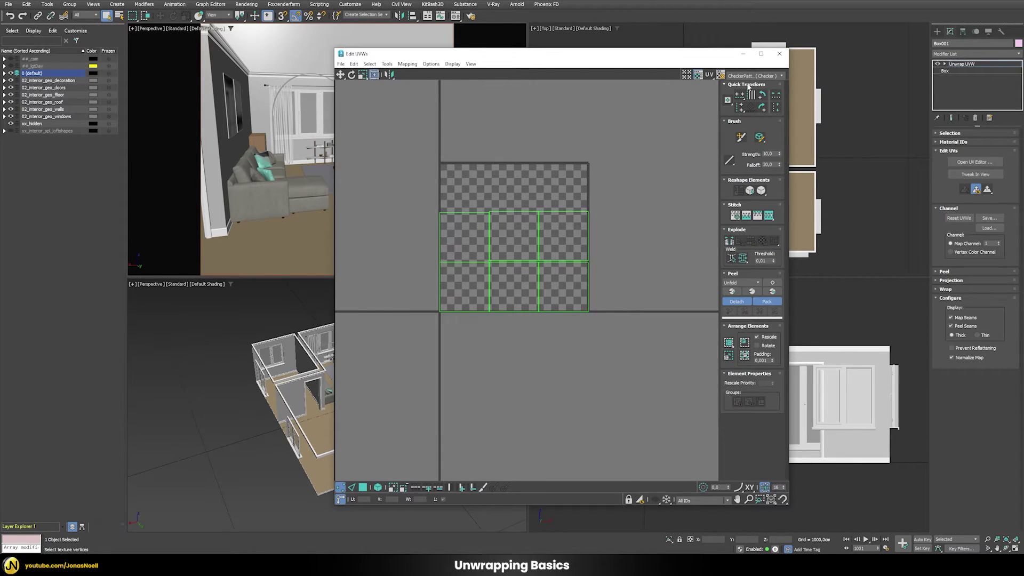
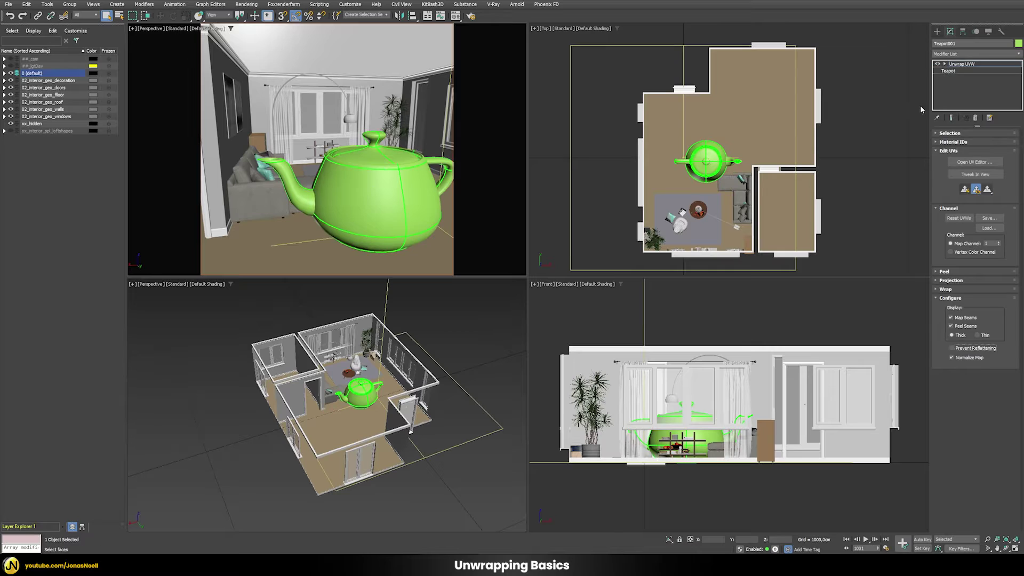
Step: Open the teapot's UV editor and apply Flatten Mapping with its default settings to the overlapping UVs
click(975, 162)
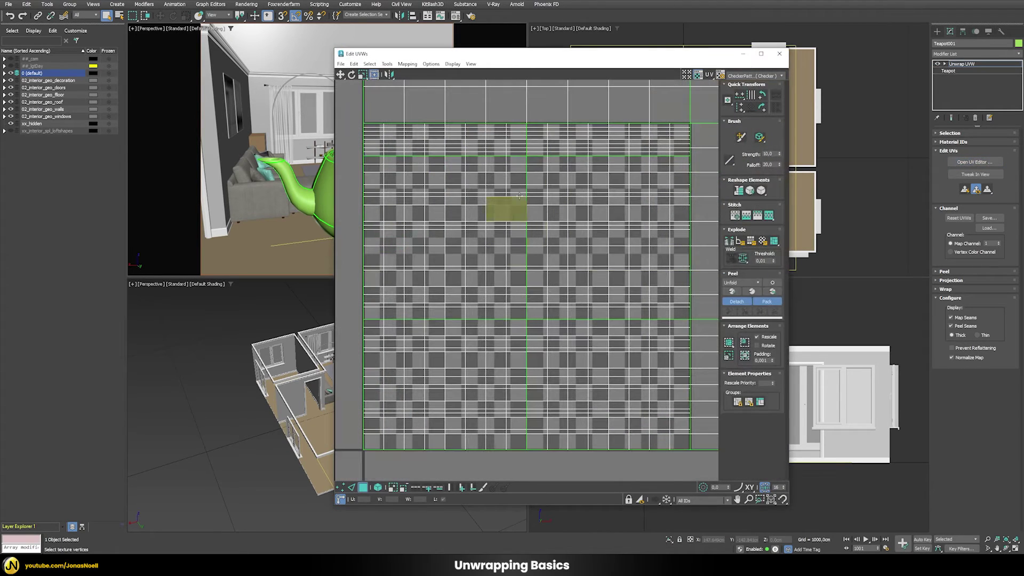
scroll(502, 229, down, 3)
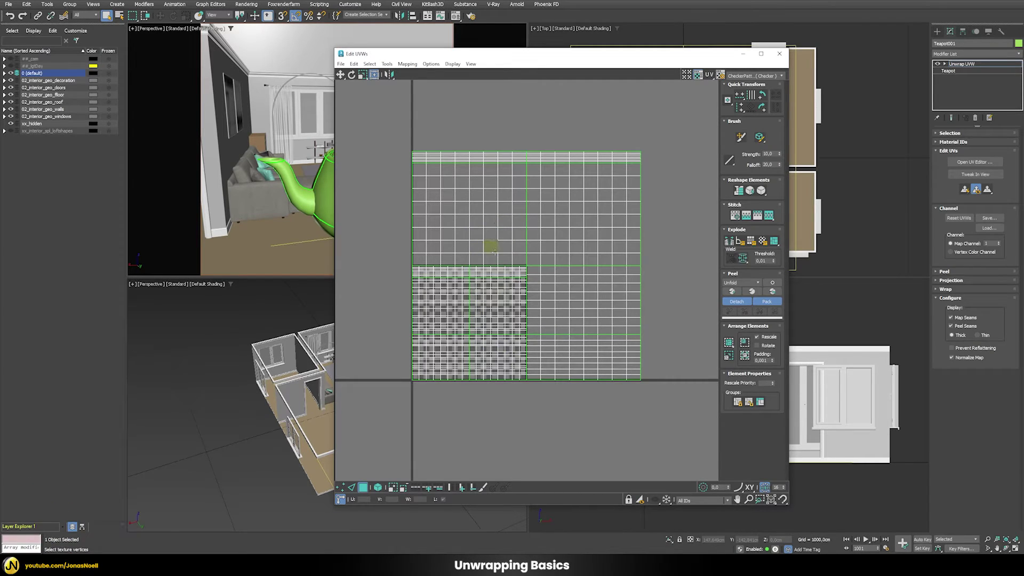
click(407, 64)
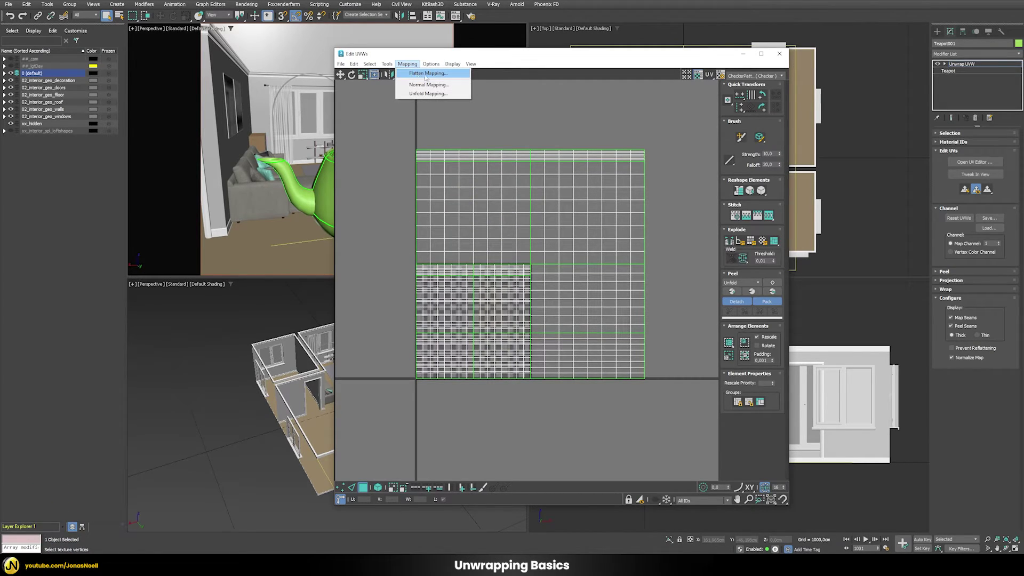
click(427, 74)
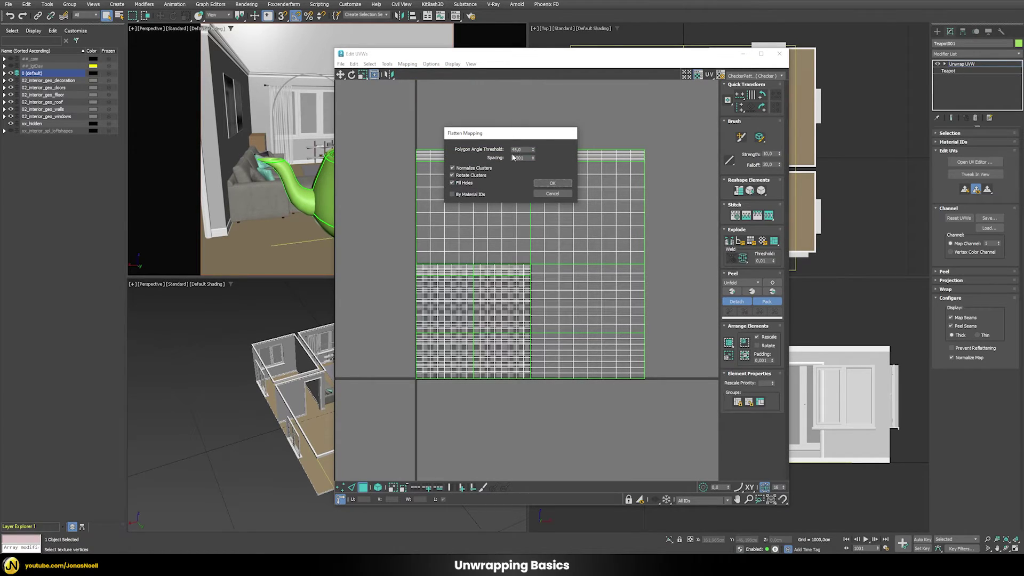
click(547, 183)
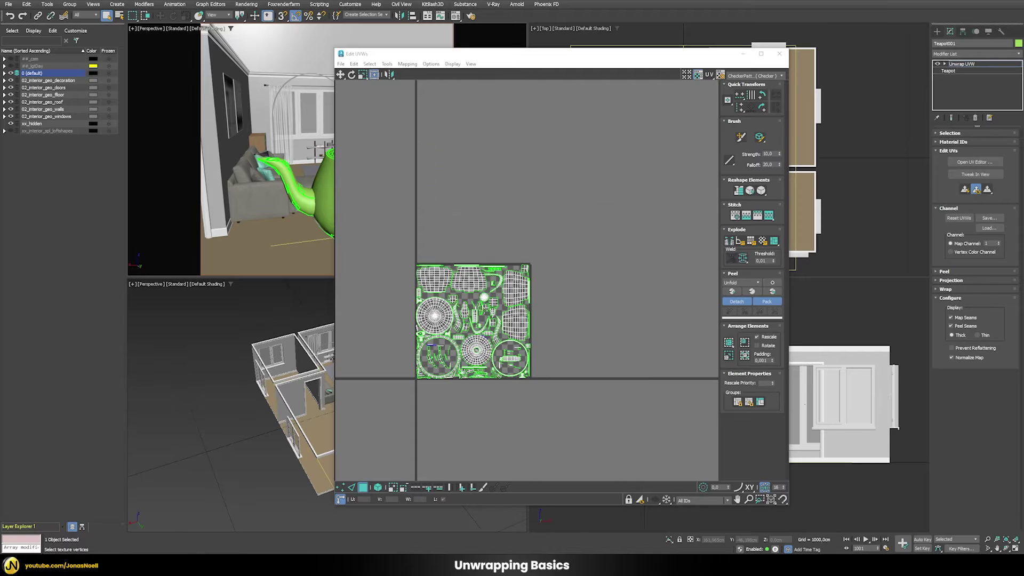
scroll(575, 222, down, 2)
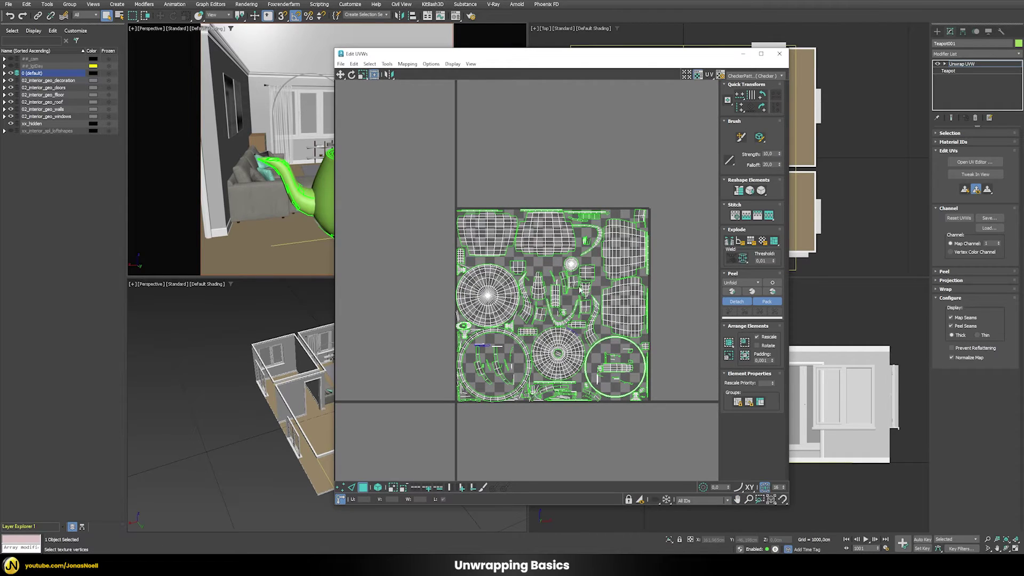
scroll(544, 388, up, 3)
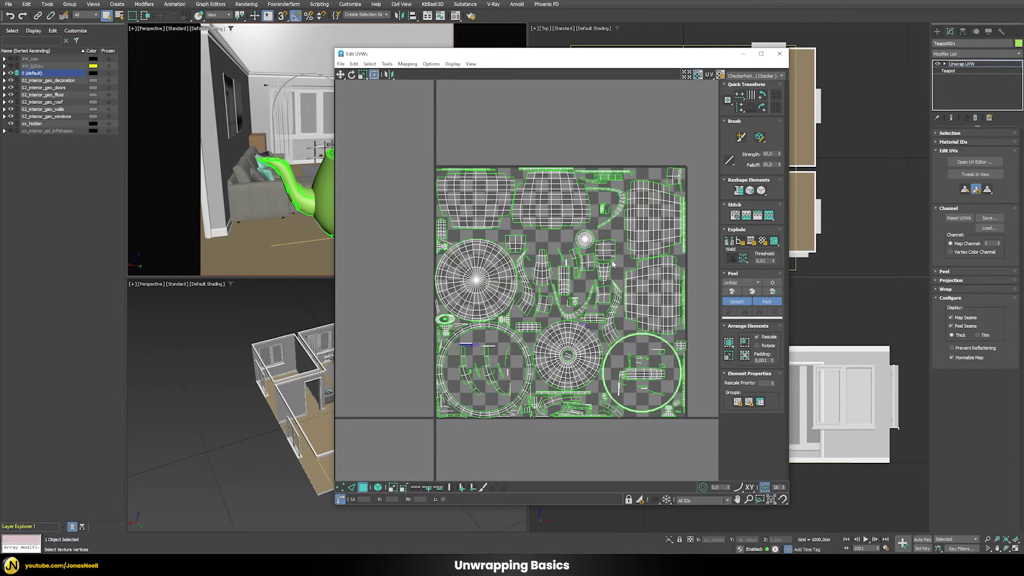
Step: Reapply Flatten Mapping to the teapot's UVs with a polygon angle threshold of 75
click(407, 63)
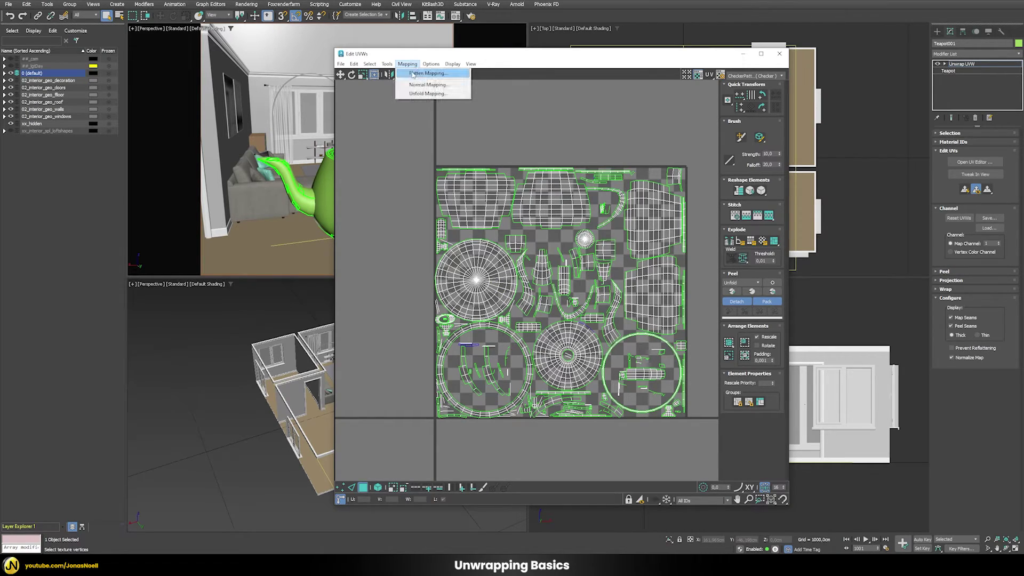
click(427, 70)
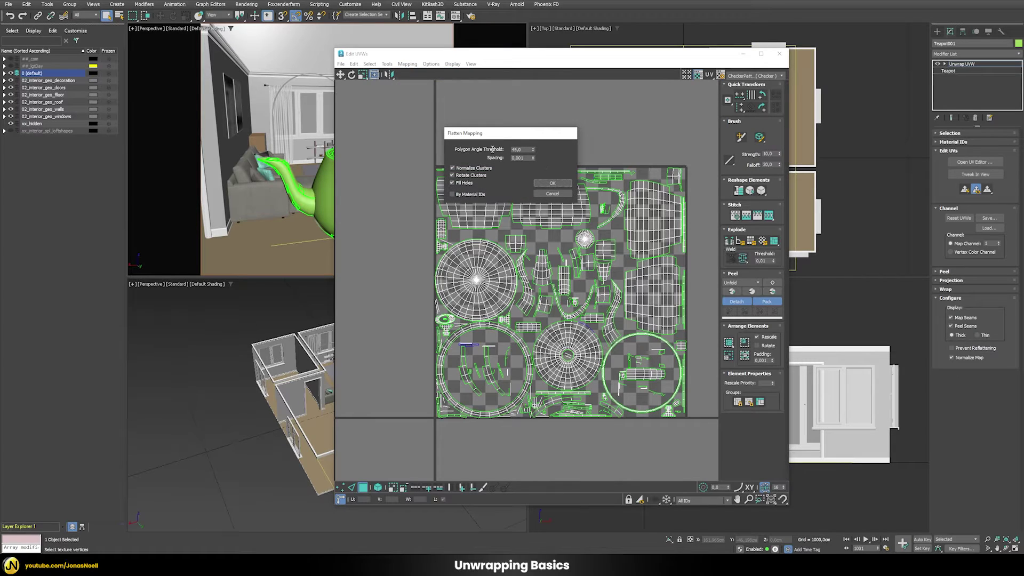
double_click(523, 150)
text(75)
click(552, 183)
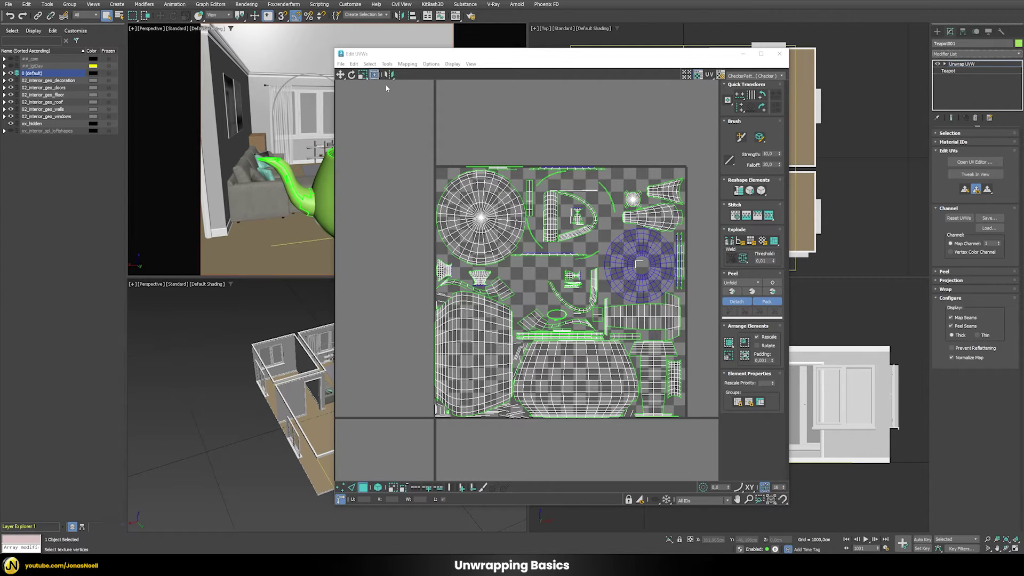
Step: Run Flatten Mapping on the teapot's UVs again with a lower polygon angle threshold
click(408, 64)
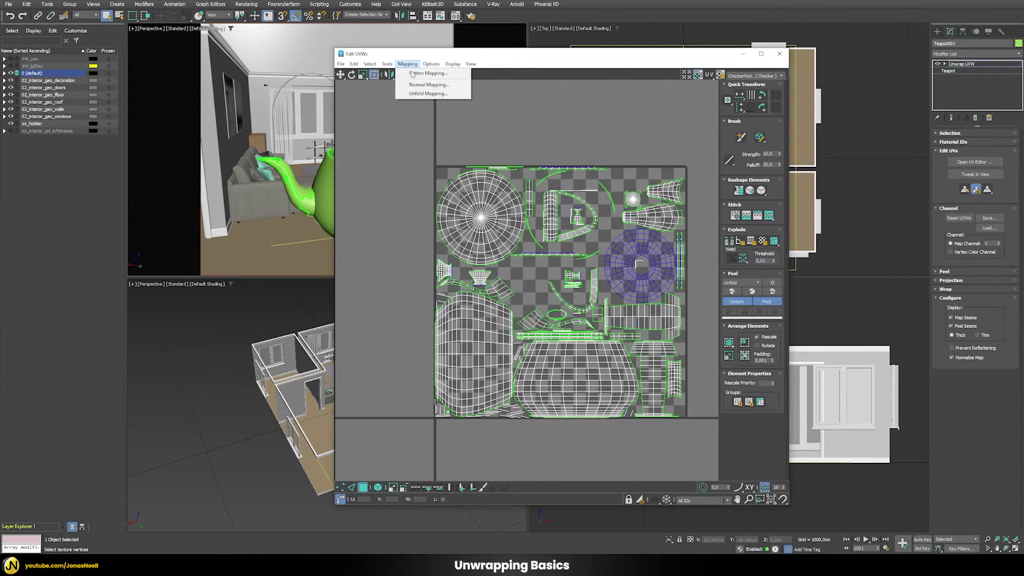
click(422, 75)
double_click(524, 150)
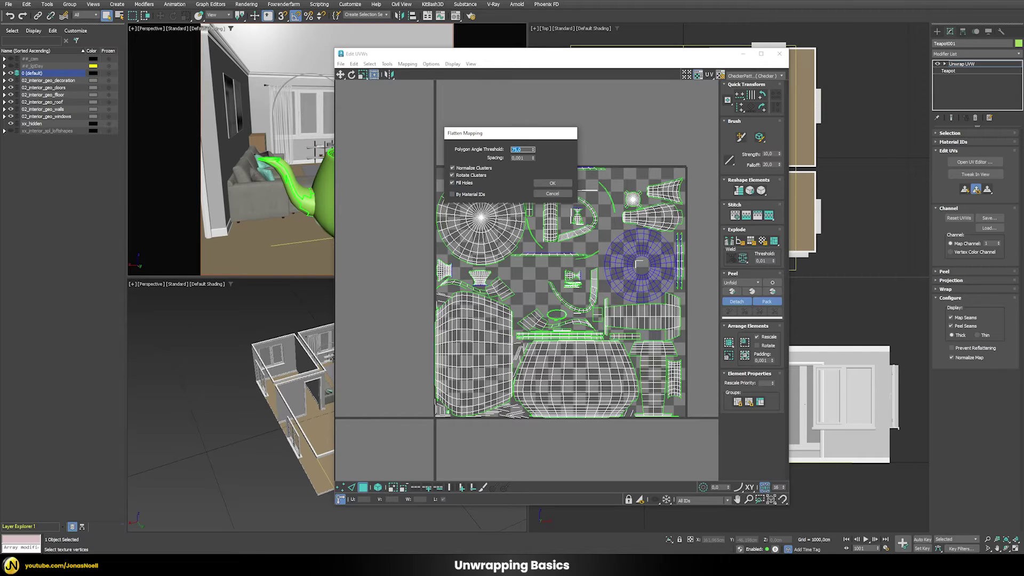
click(552, 183)
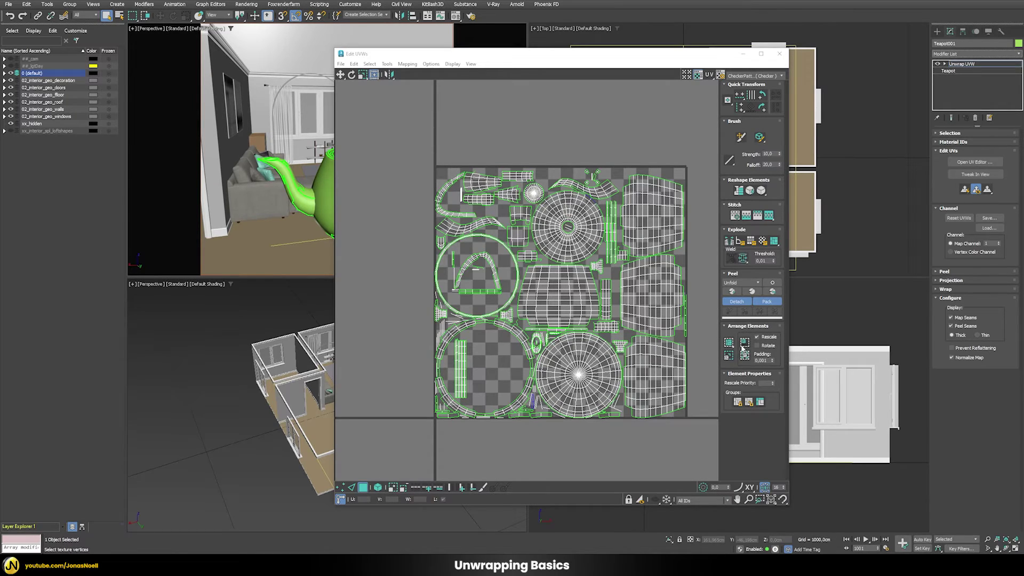
click(407, 64)
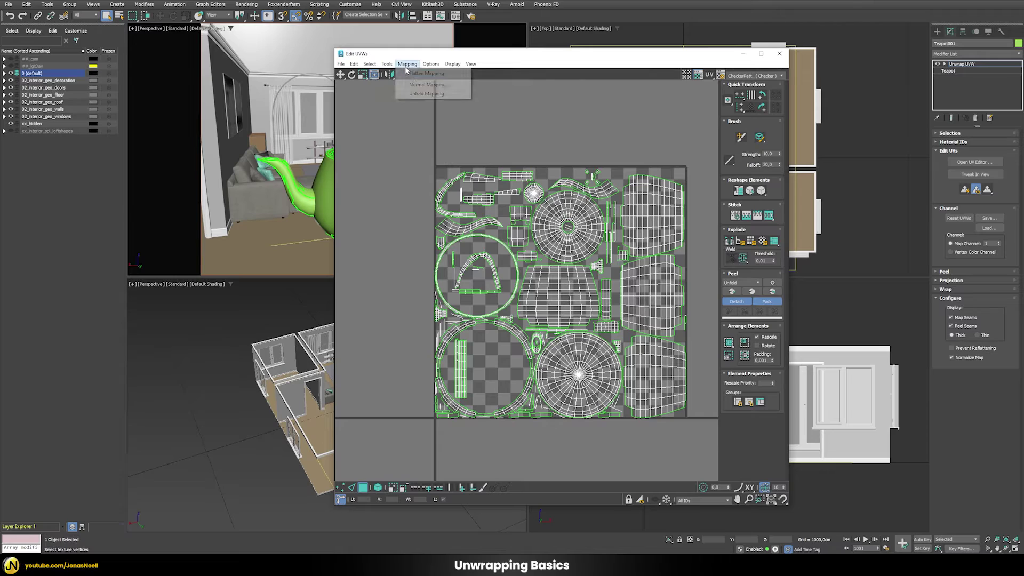
click(521, 87)
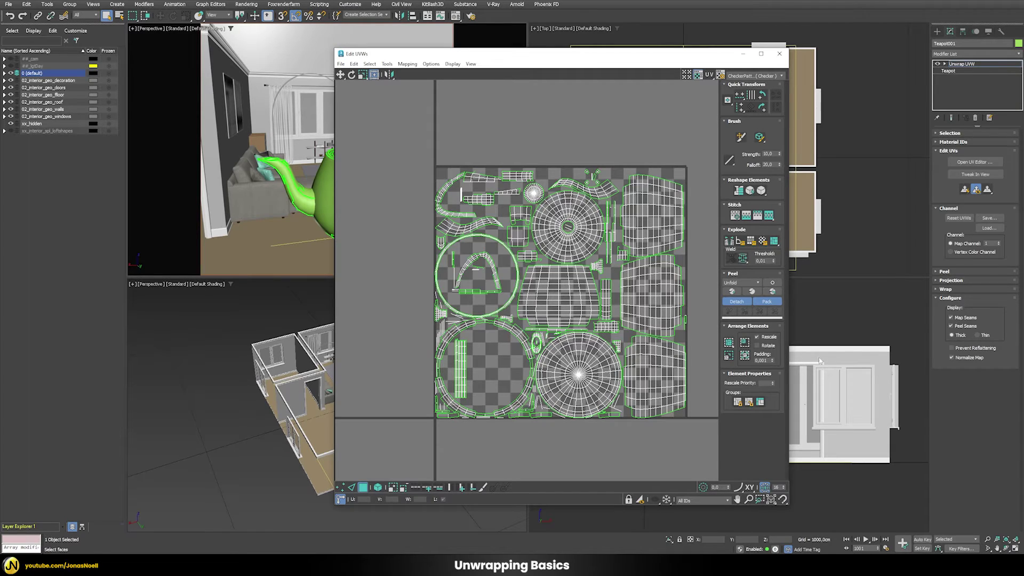
Step: Pack the teapot's UV elements closer together and scale them all up to fill the checker tile
click(756, 336)
click(744, 343)
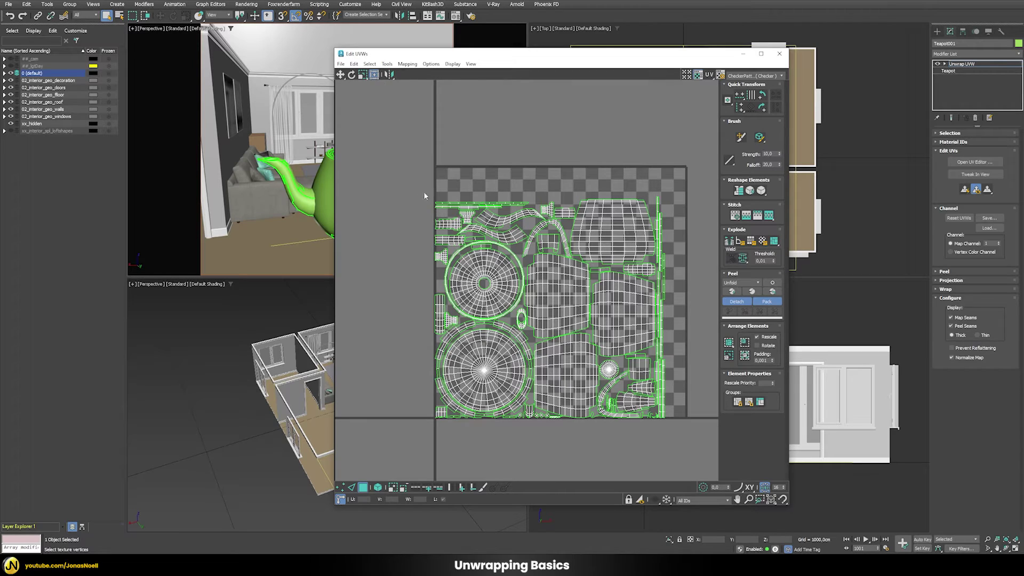
drag(424, 186, 675, 429)
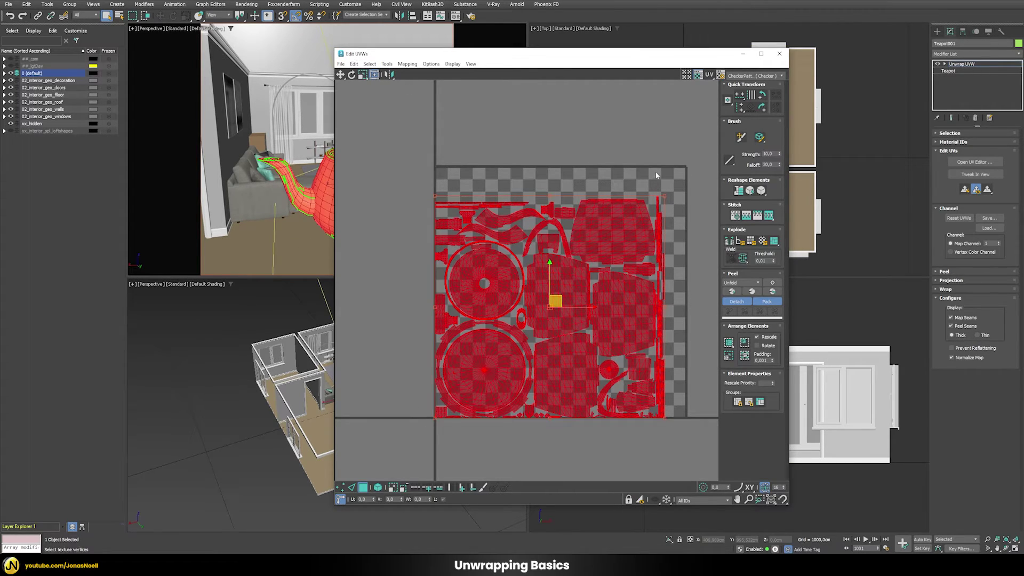
drag(665, 194, 684, 166)
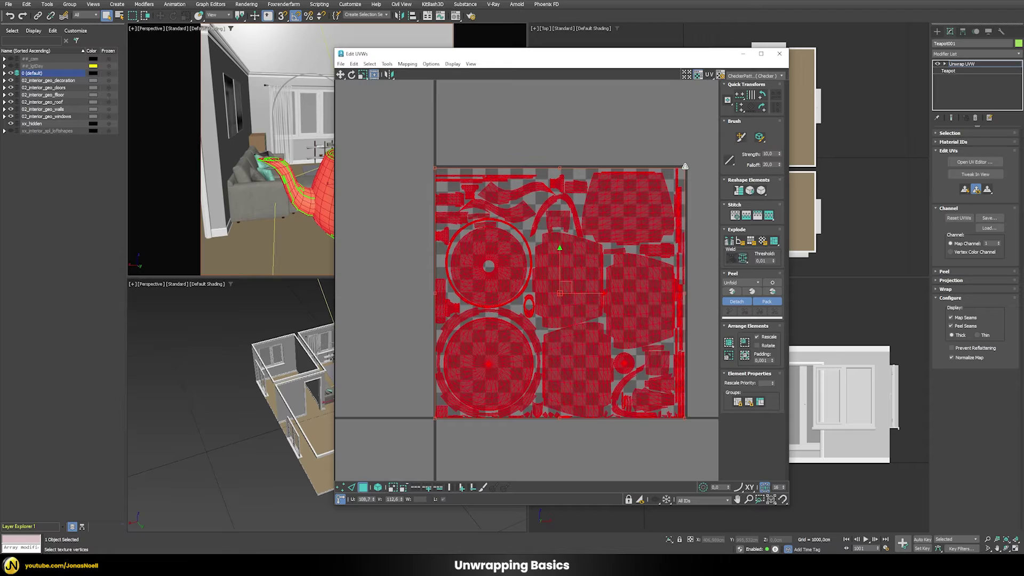
click(670, 147)
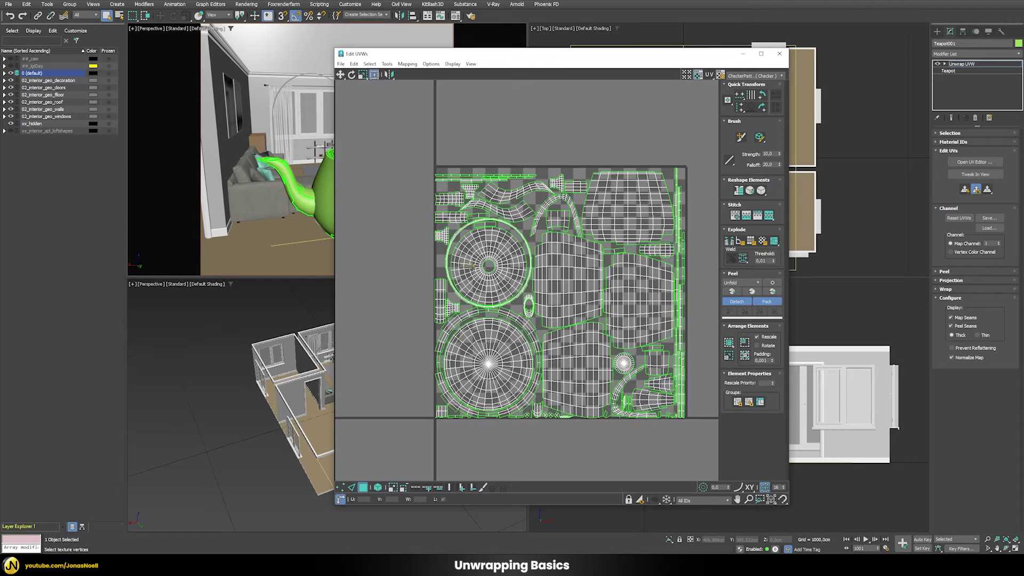
Step: Set the packing padding to 0 and repack the teapot's UV elements
double_click(763, 361)
text(0)
scroll(602, 347, up, 10)
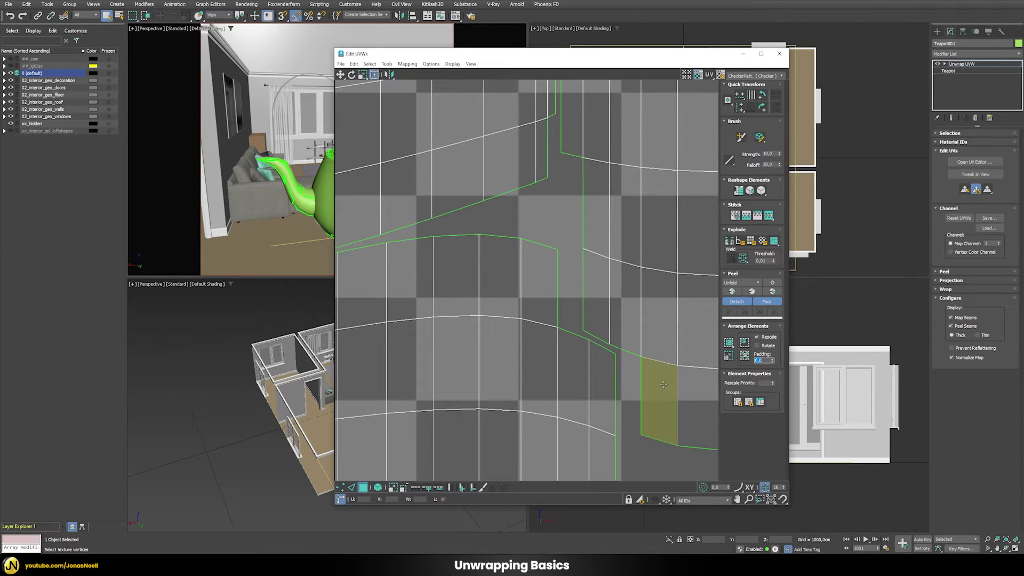
scroll(616, 377, down, 6)
scroll(616, 377, down, 6)
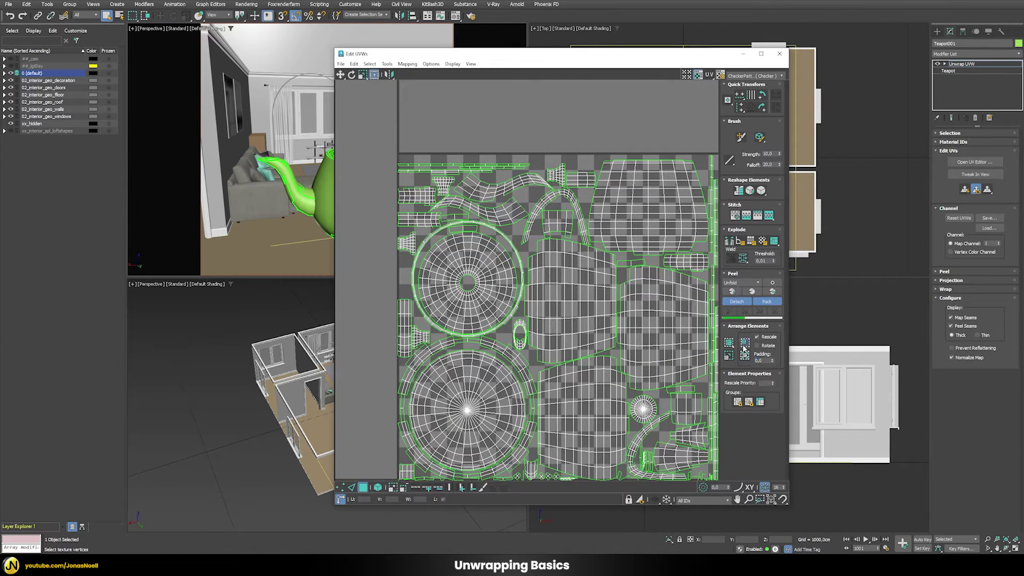
click(745, 341)
Step: Examine the gaps between the repacked UV elements and how the layout fits the tile's borders
scroll(619, 373, up, 10)
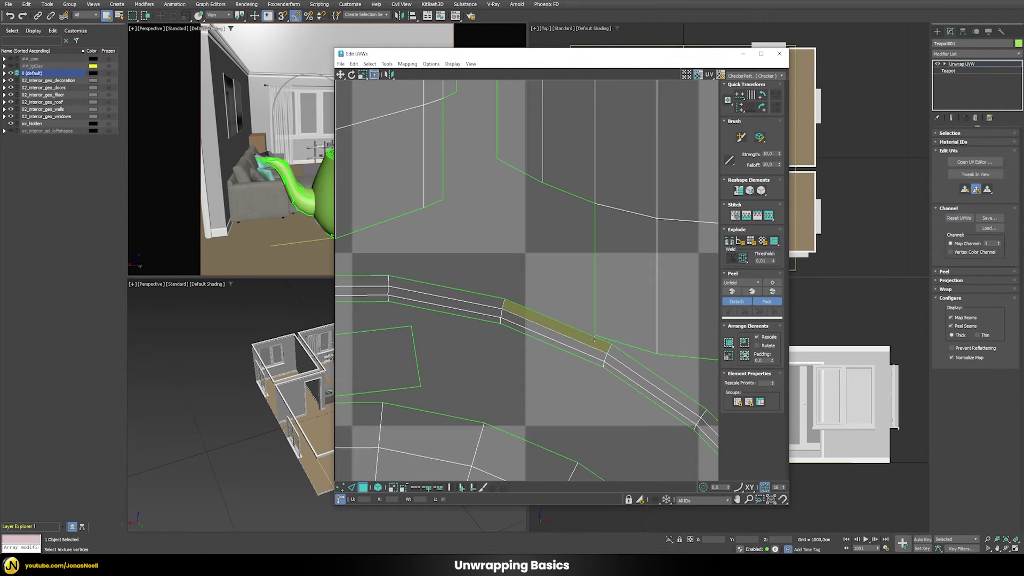
mouse_move(595, 331)
middle_down()
mouse_move(615, 411)
mouse_move(578, 326)
middle_up()
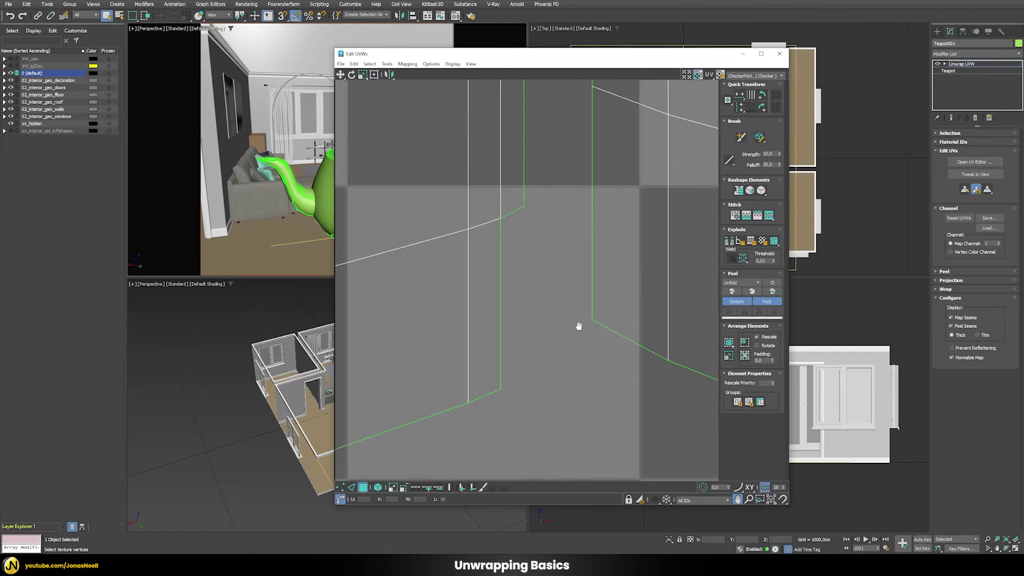
scroll(608, 306, down, 2)
scroll(609, 310, down, 1)
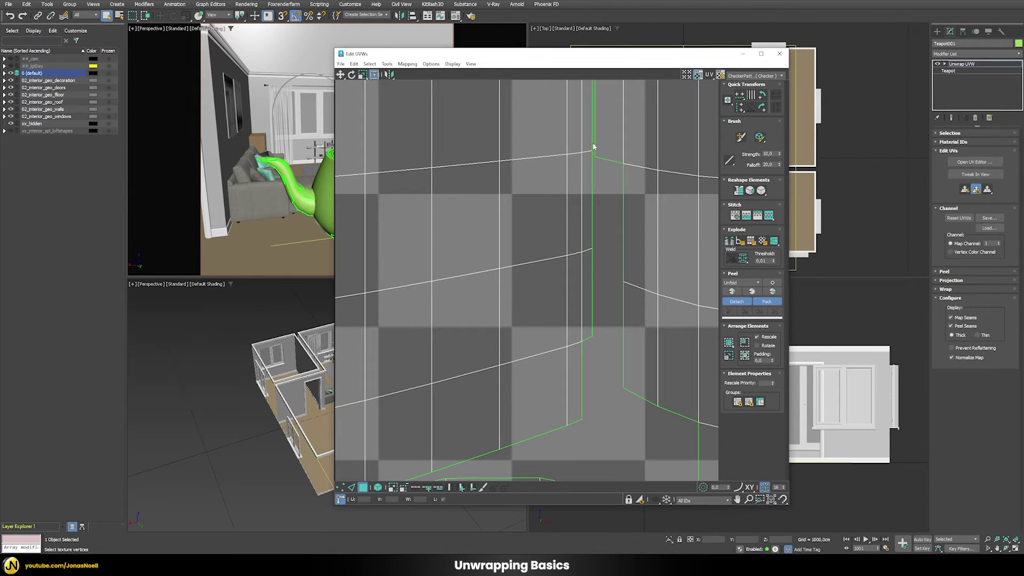
scroll(592, 142, down, 3)
scroll(594, 238, down, 2)
scroll(480, 288, up, 6)
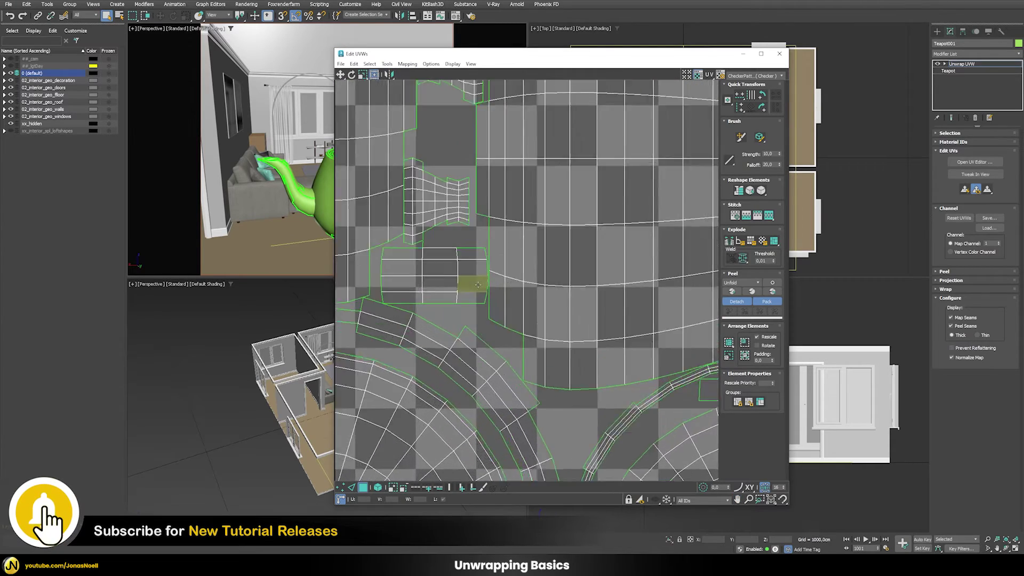
scroll(489, 304, down, 2)
scroll(489, 303, down, 5)
scroll(520, 304, up, 1)
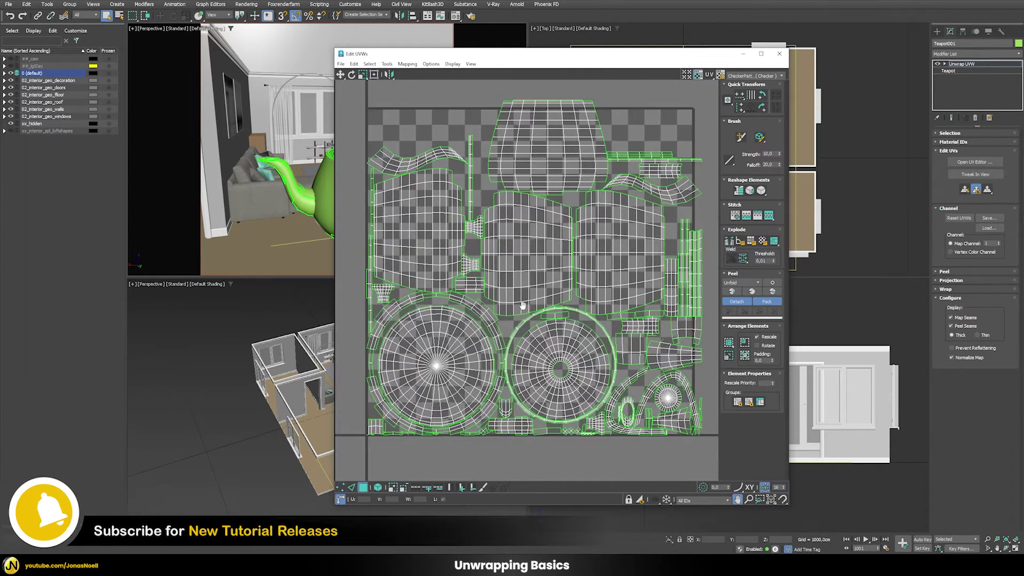
scroll(522, 314, down, 1)
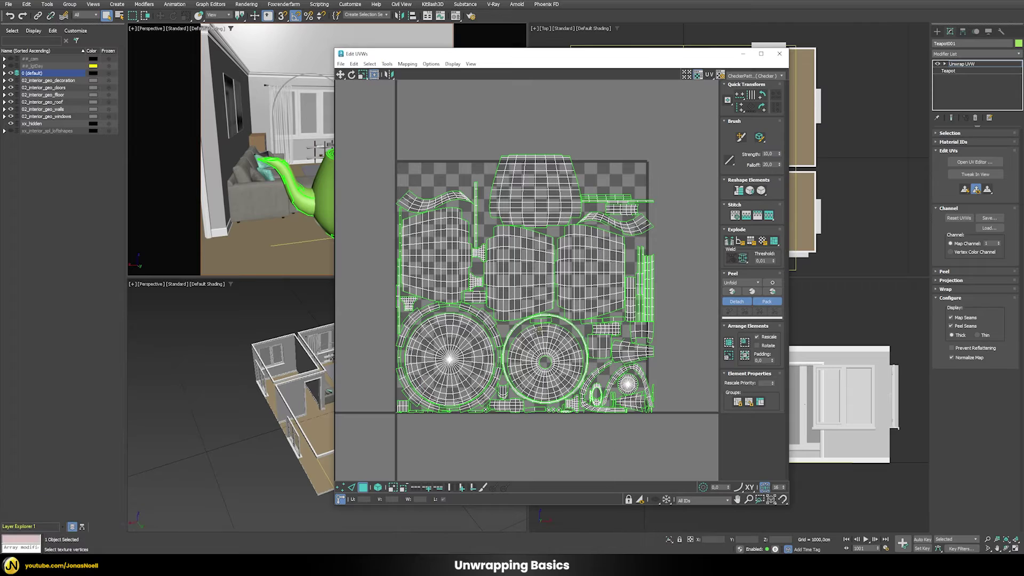
middle_drag(533, 328, 542, 331)
scroll(655, 407, up, 4)
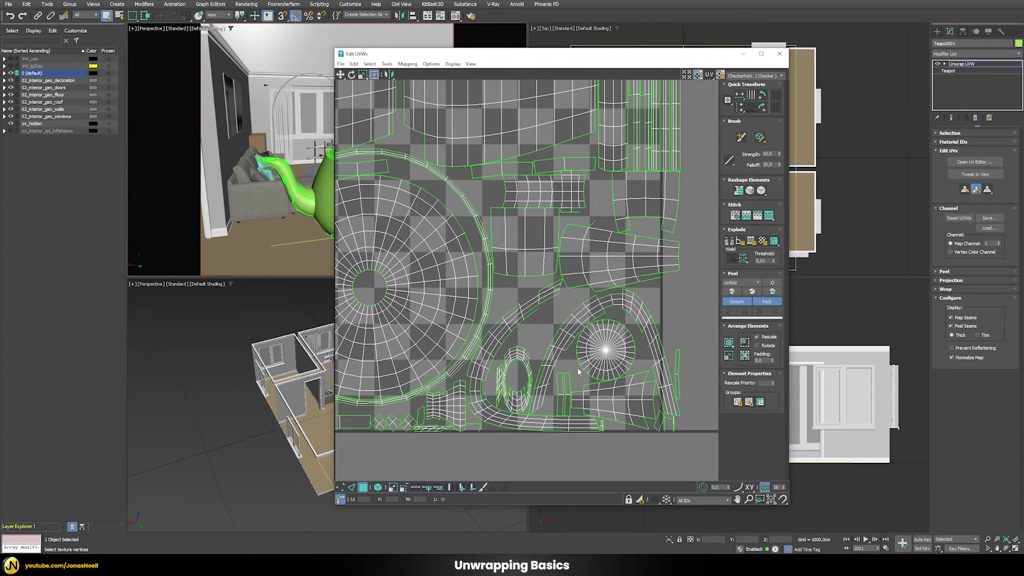
scroll(579, 372, down, 6)
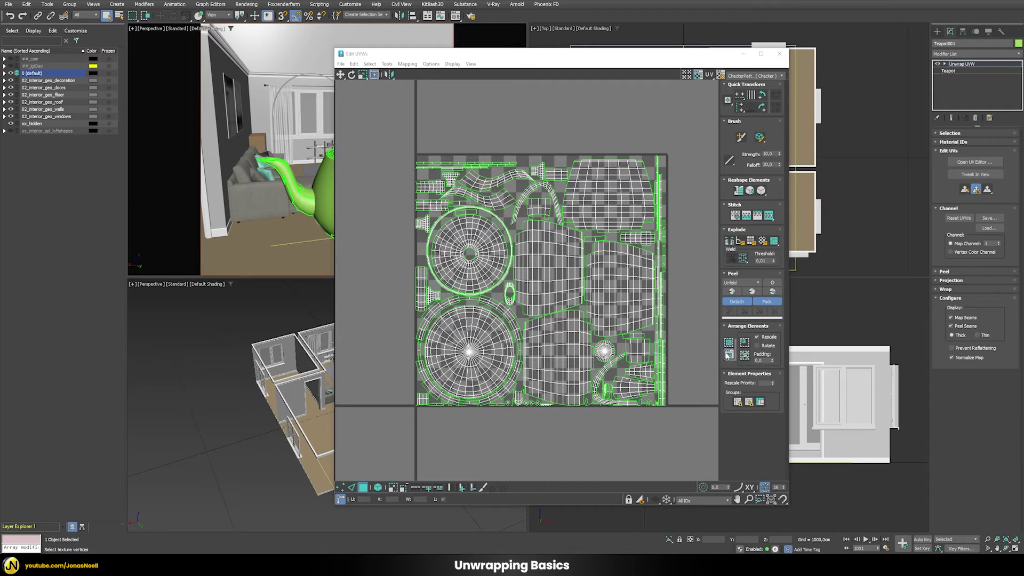
Step: Try repacking the UV elements with the Packing Tool's Unfold3D method at 0 padding, and undo that packing
click(729, 355)
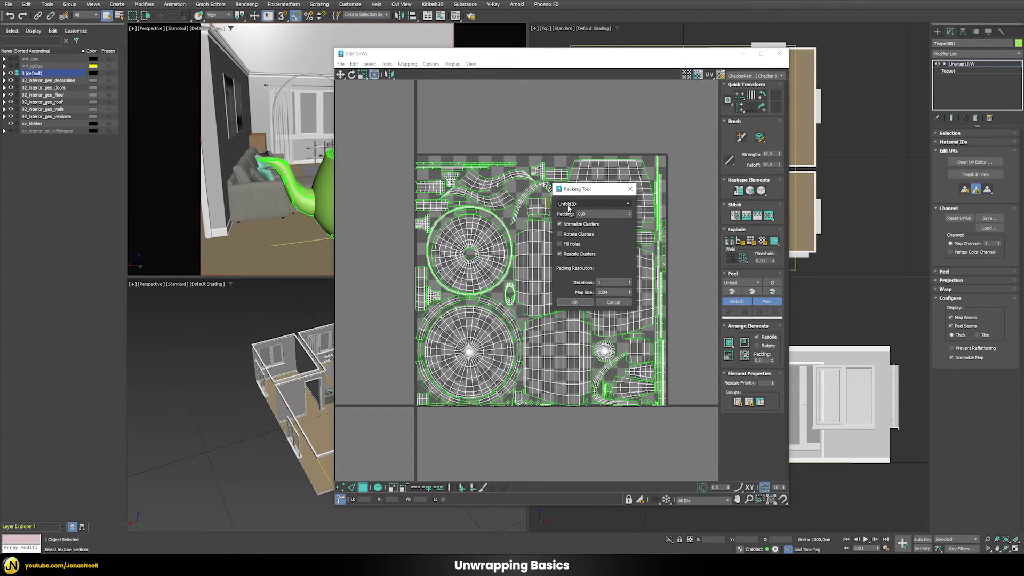
click(577, 204)
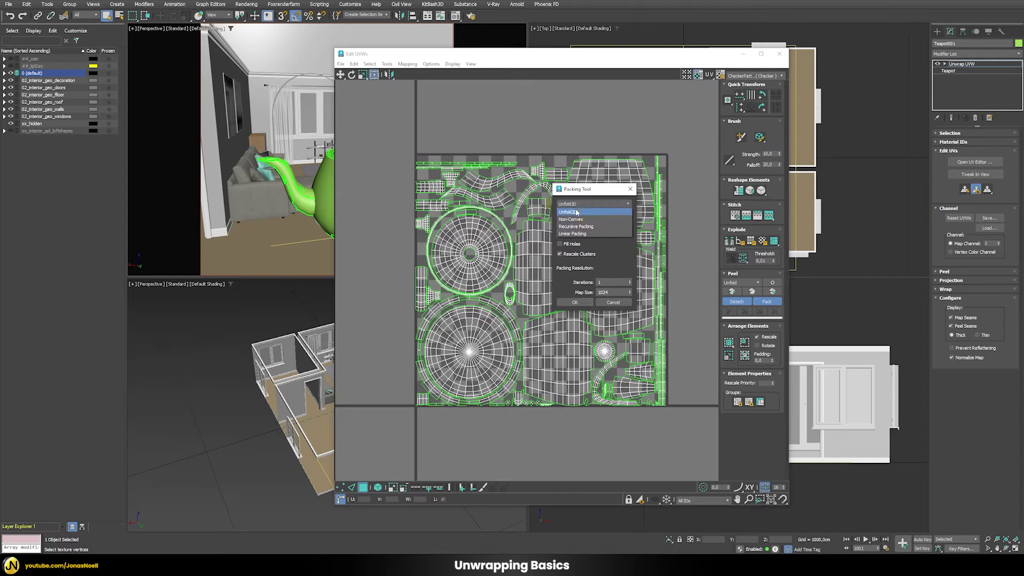
click(573, 213)
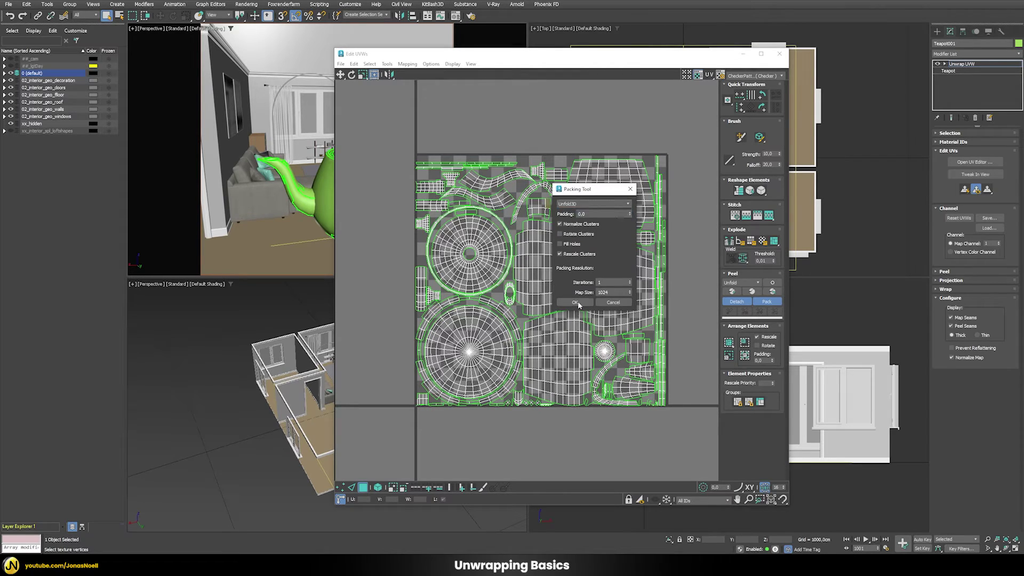
click(575, 302)
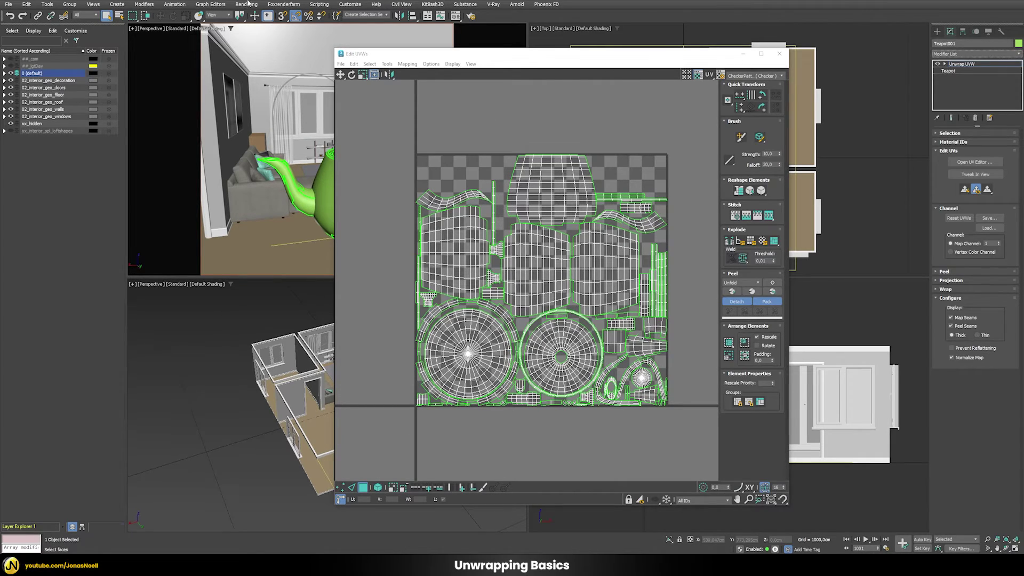
click(10, 16)
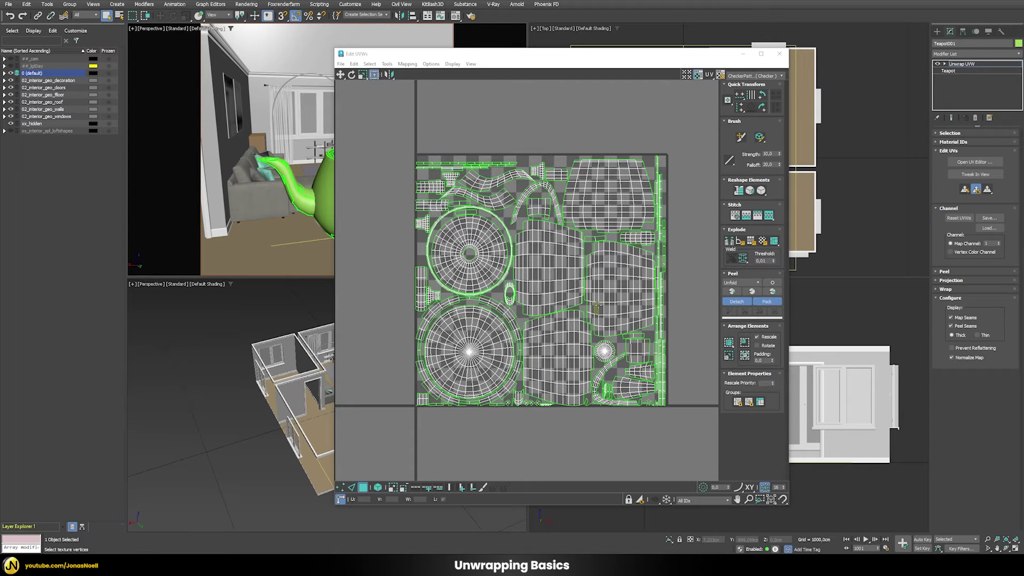
click(407, 64)
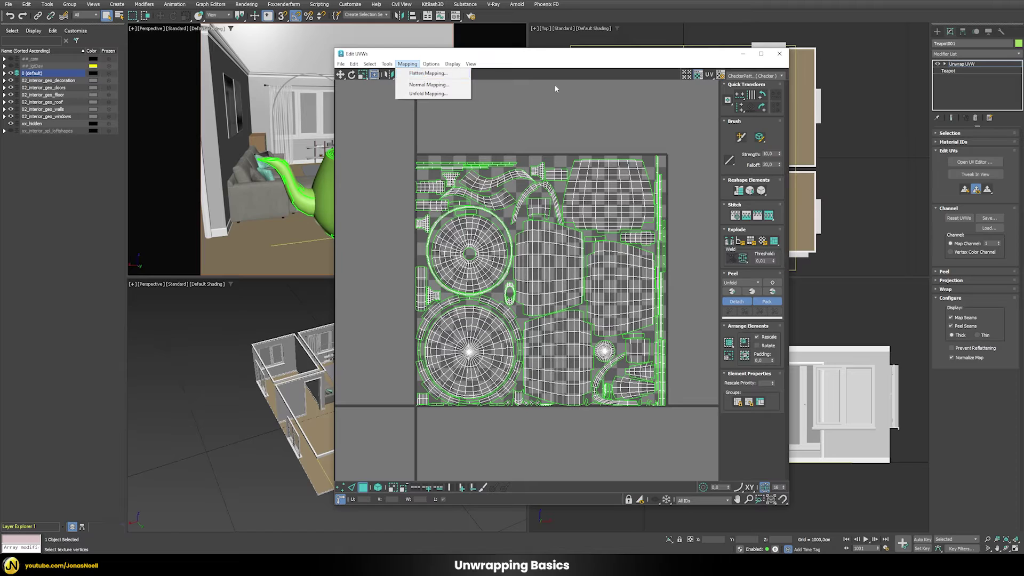
Step: Delete the teapot's Unwrap UVW modifier, add a new Unwrap UVW modifier and open its UV editor
click(779, 53)
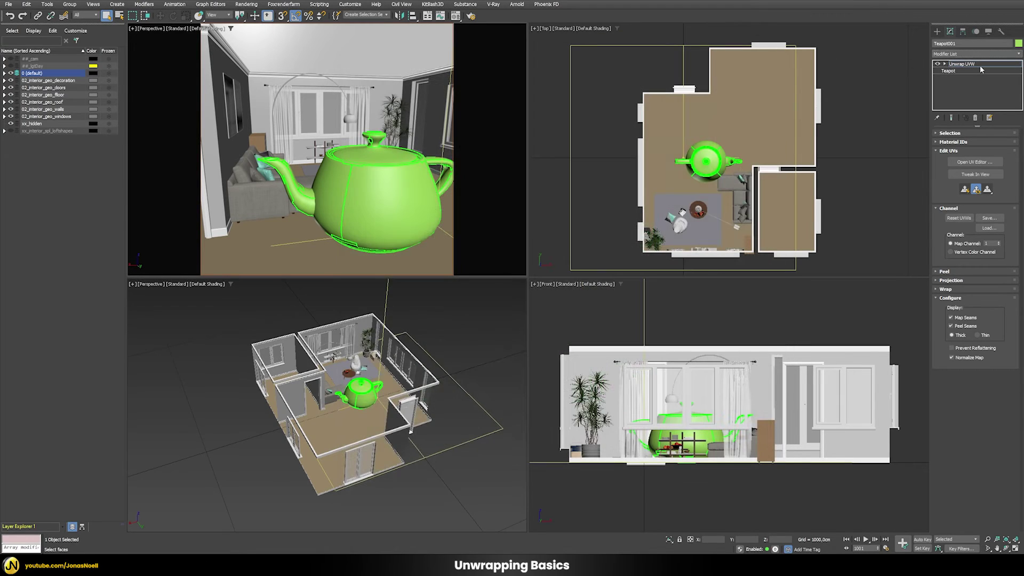
right_click(980, 64)
click(944, 78)
click(961, 54)
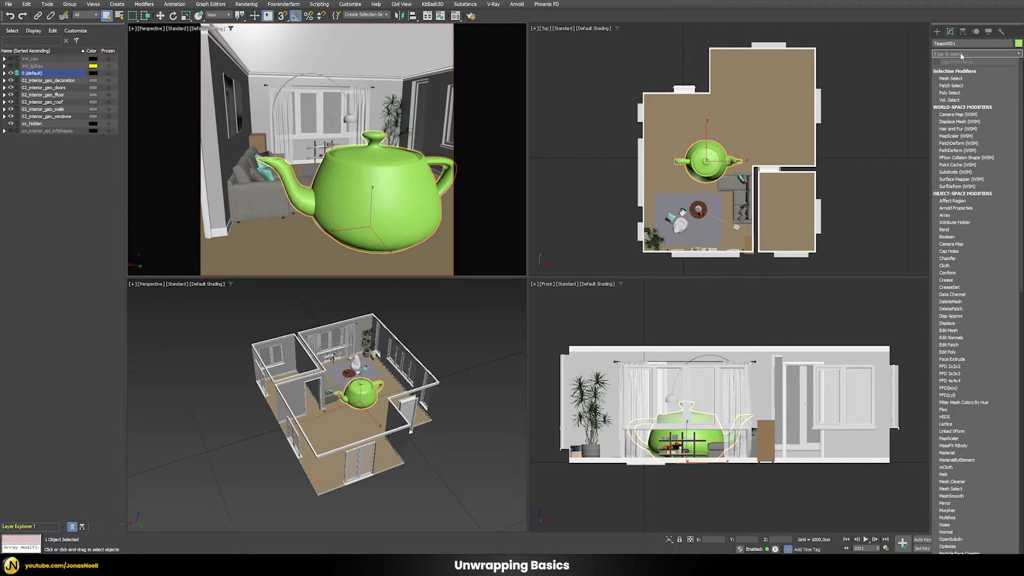
text(unw)
click(953, 72)
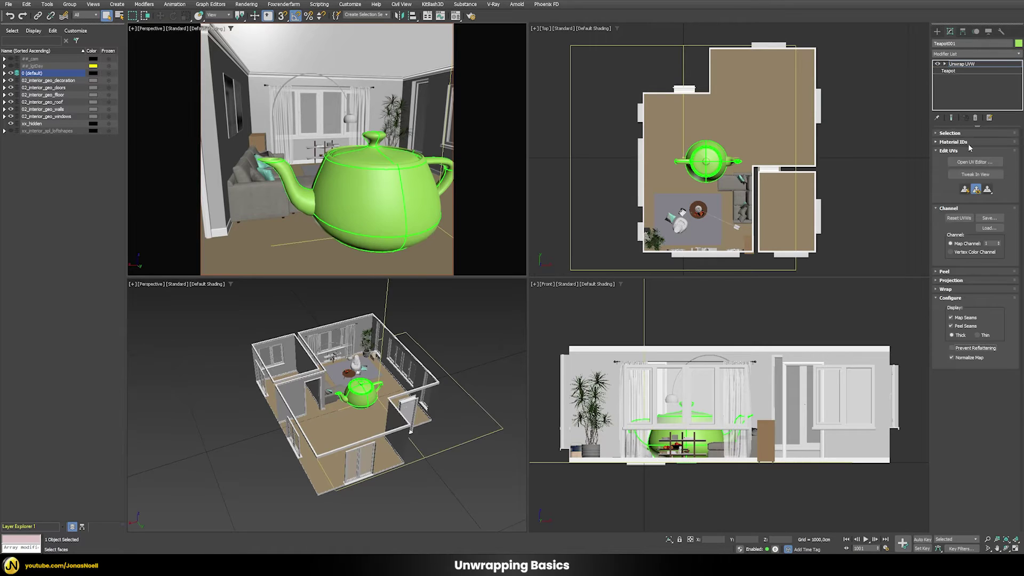
click(974, 162)
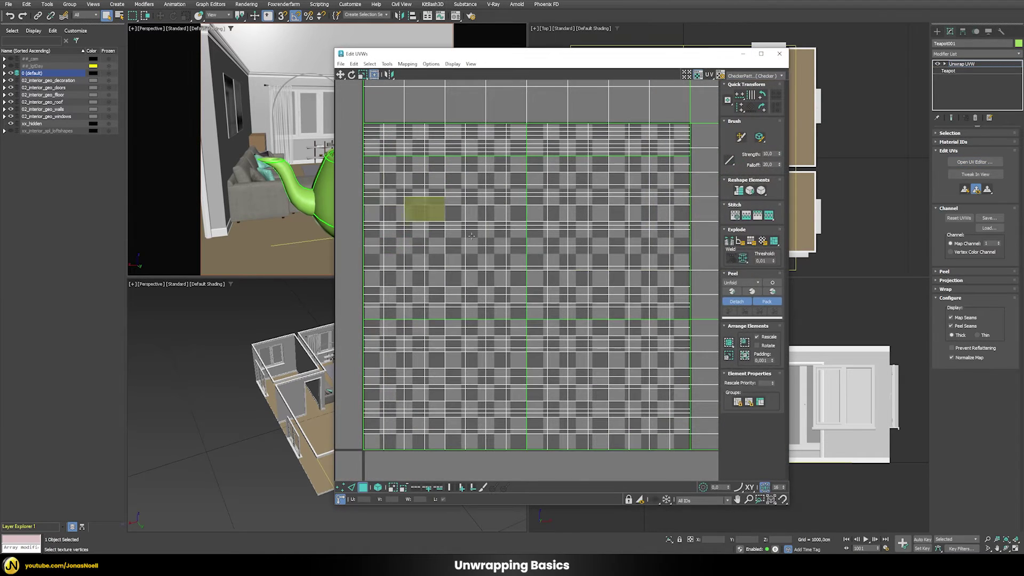
Step: Pack the teapot's default UV elements, then pack them again rescaled into the checker tile
scroll(493, 182, down, 4)
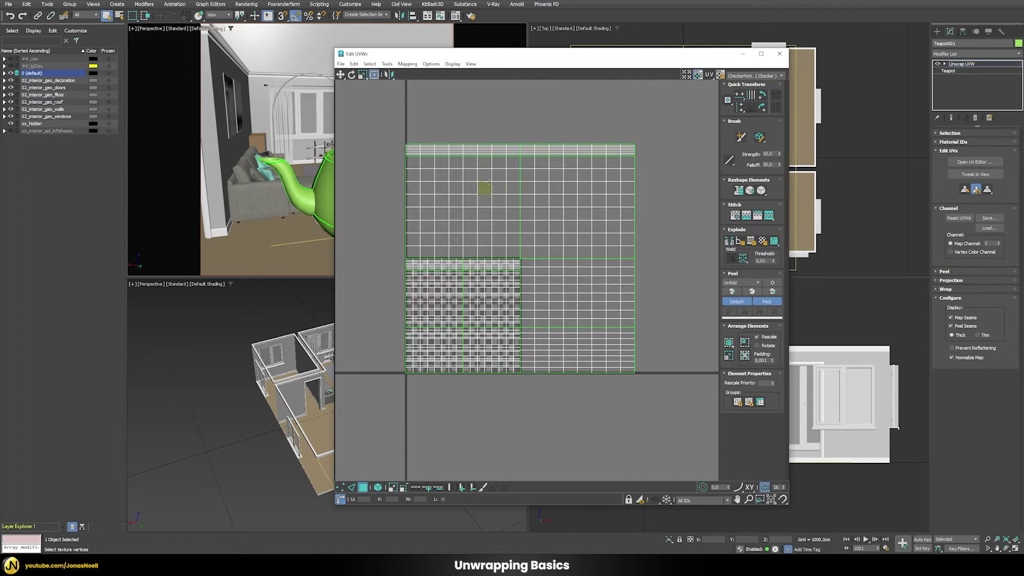
middle_drag(485, 190, 498, 190)
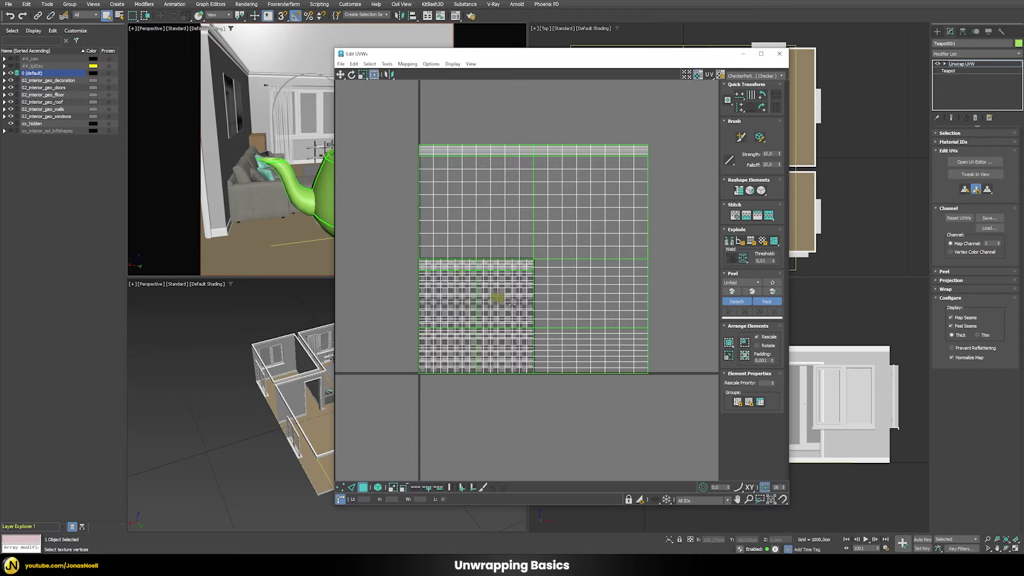
click(745, 342)
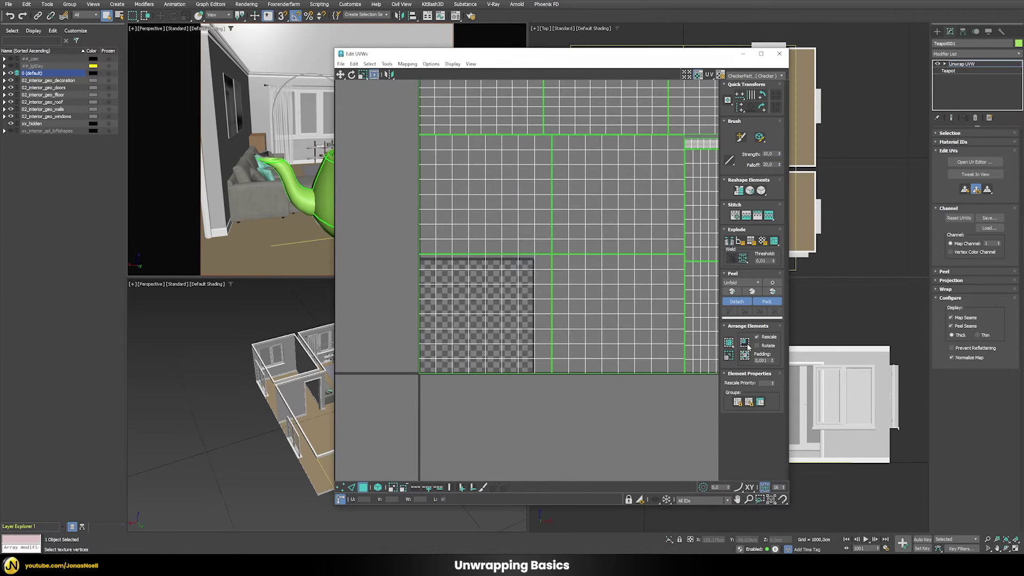
click(728, 343)
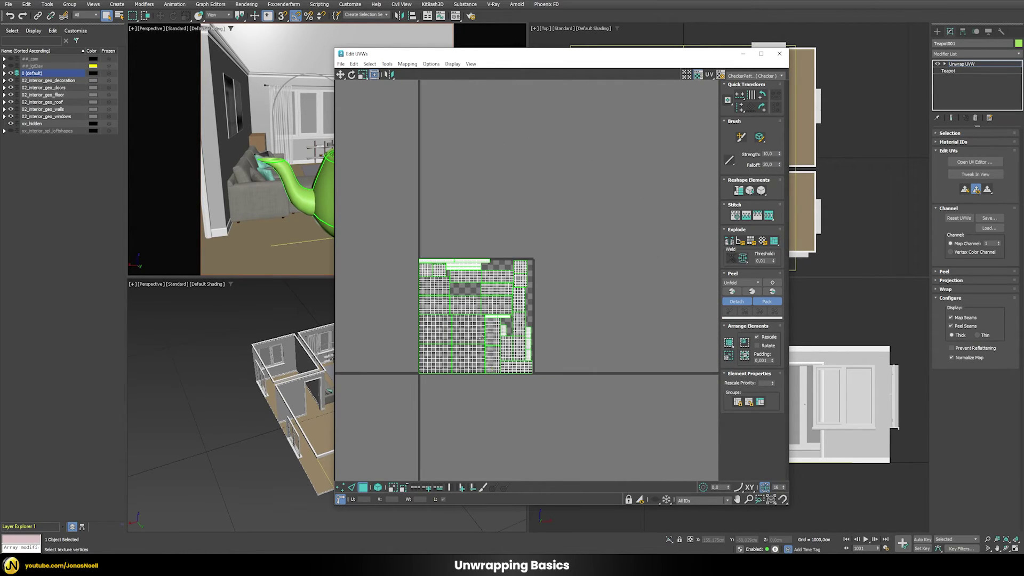
Step: Examine how the teapot's packed default UV elements are arranged within the tile and which mapping methods are offered
scroll(482, 337, up, 4)
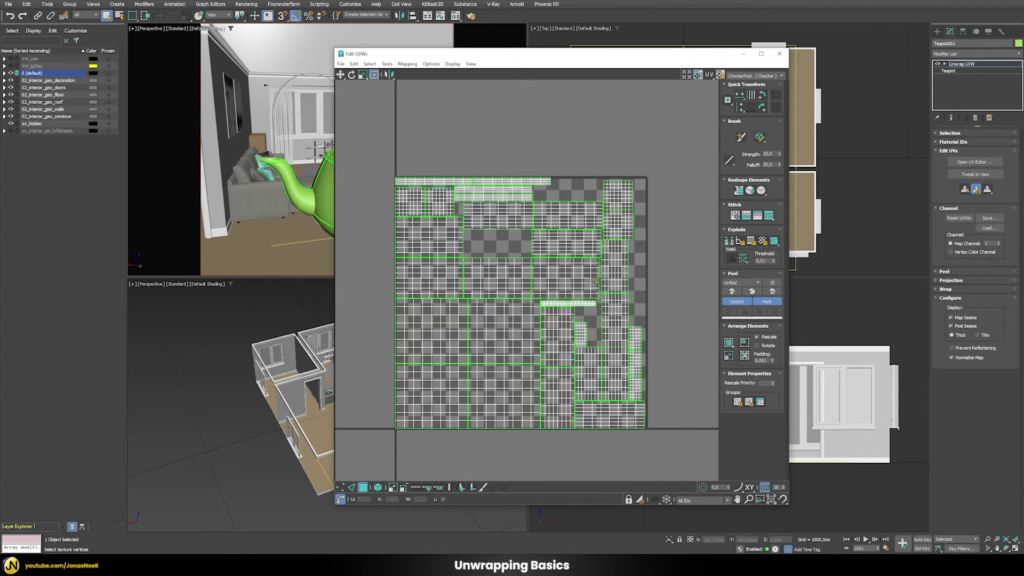
middle_drag(593, 280, 575, 276)
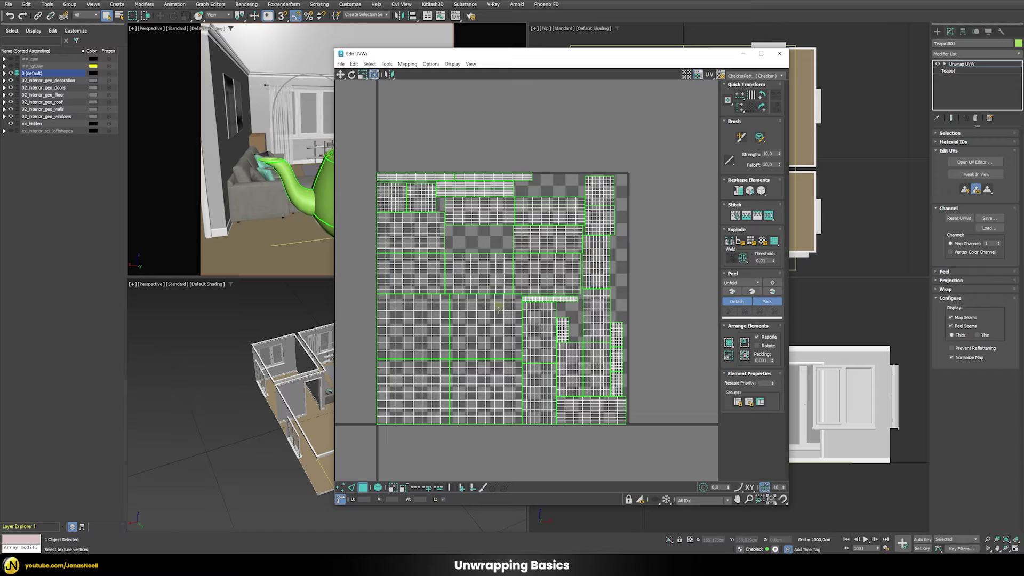
middle_drag(498, 308, 510, 308)
middle_drag(467, 267, 480, 271)
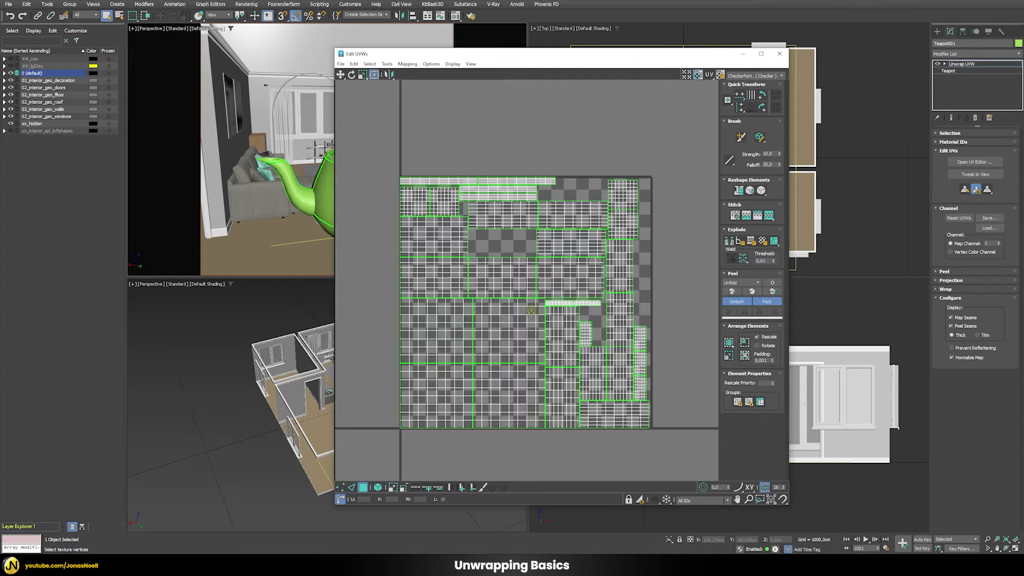
click(410, 64)
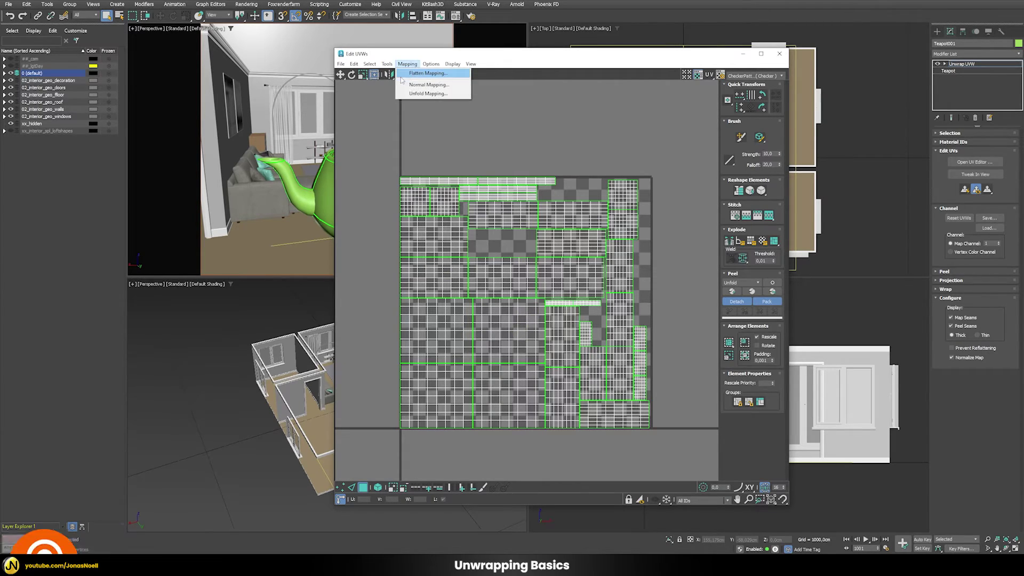
click(410, 74)
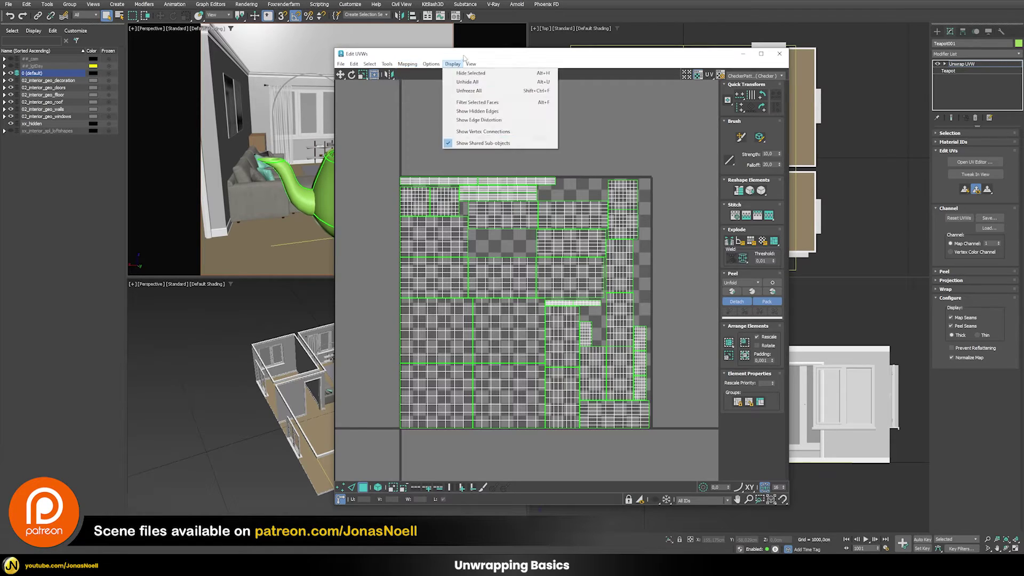
key(Return)
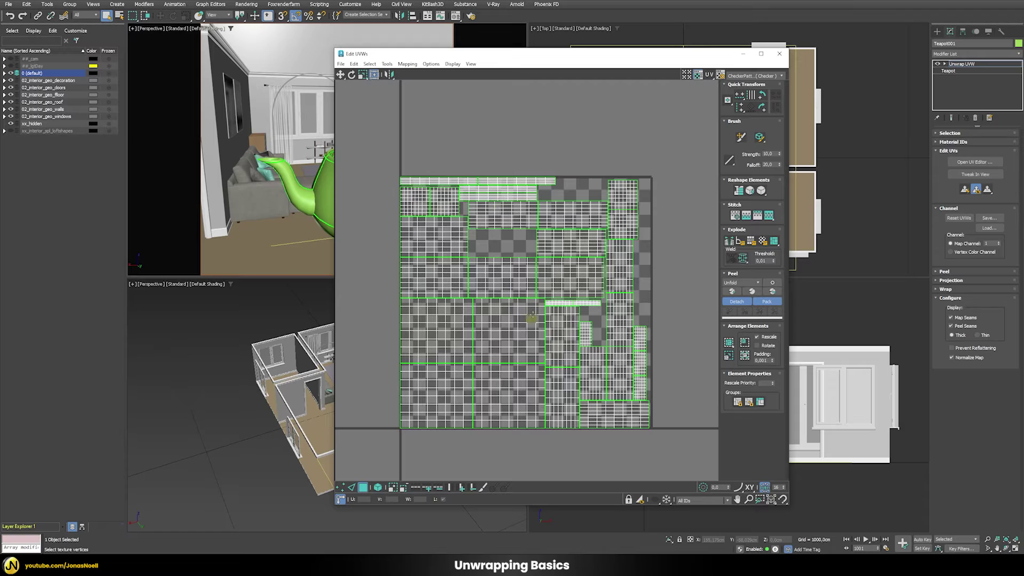
click(416, 64)
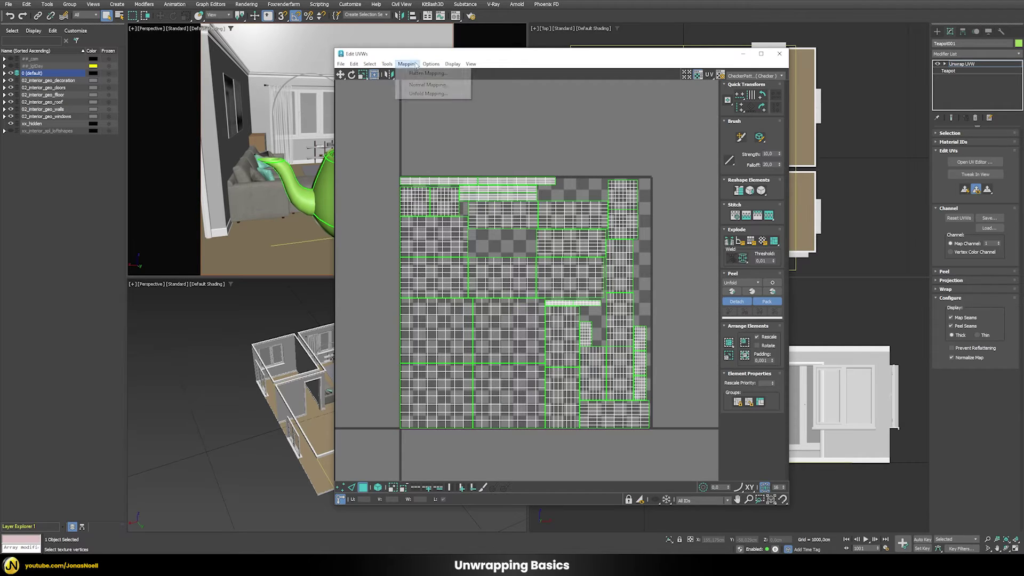
click(824, 112)
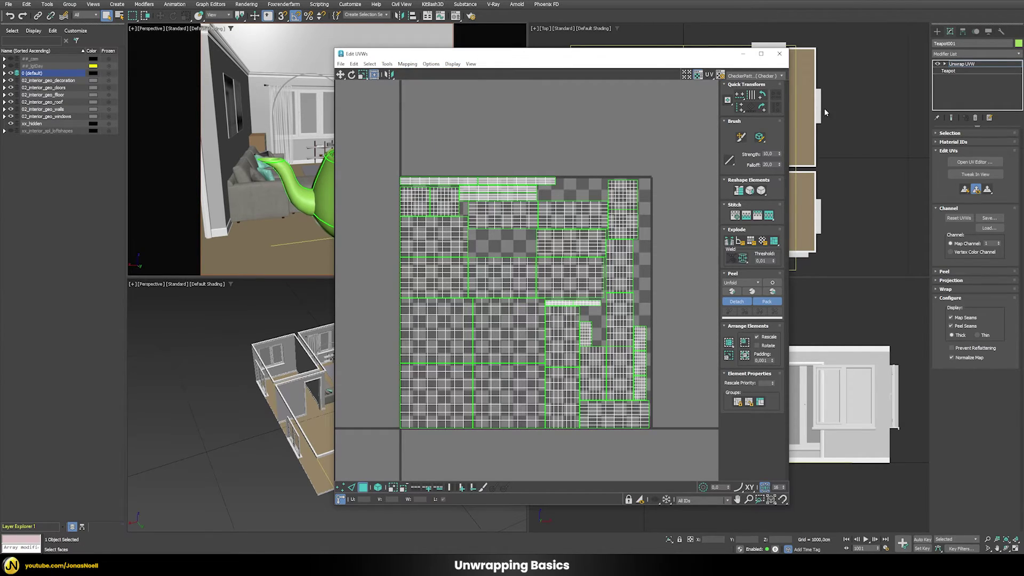
Step: Close the UV editor and delete the teapot from the scene
click(778, 54)
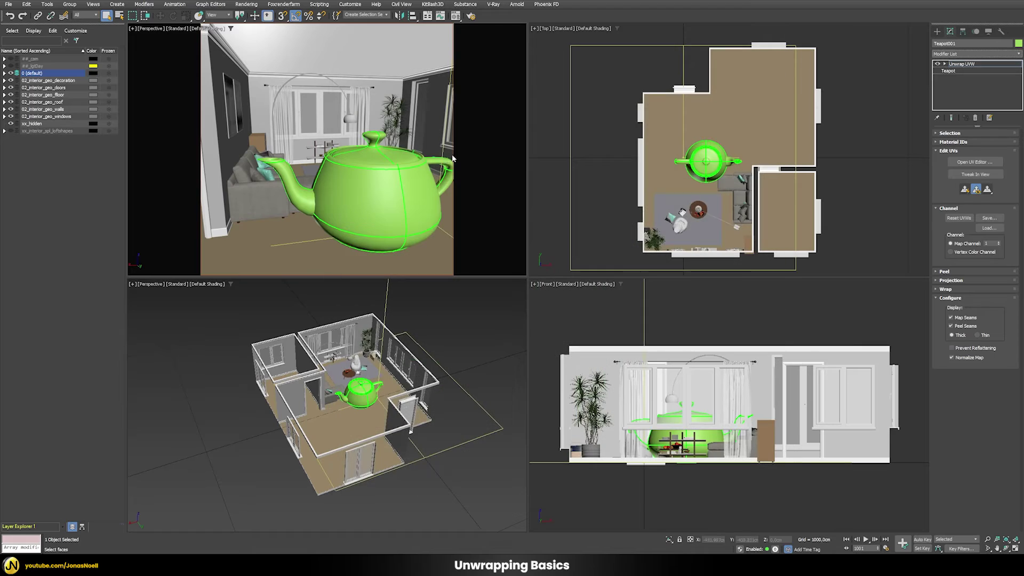
right_click(357, 149)
key(Delete)
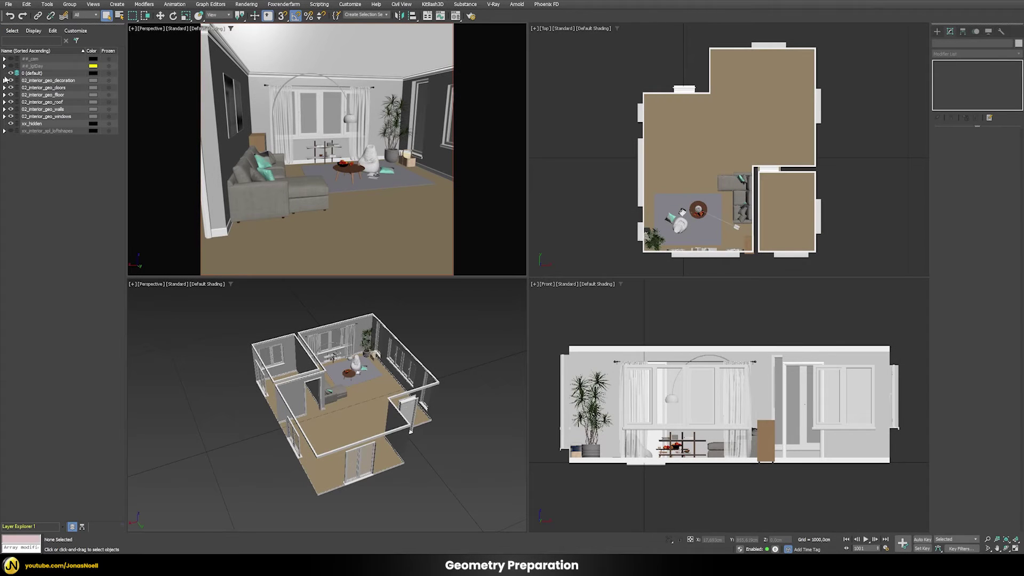
Step: Hide the 02_interior_geo_decoration layer, then select and frame the room's walls object
click(10, 80)
alt+middle_drag(331, 160, 355, 118)
click(350, 161)
key(z)
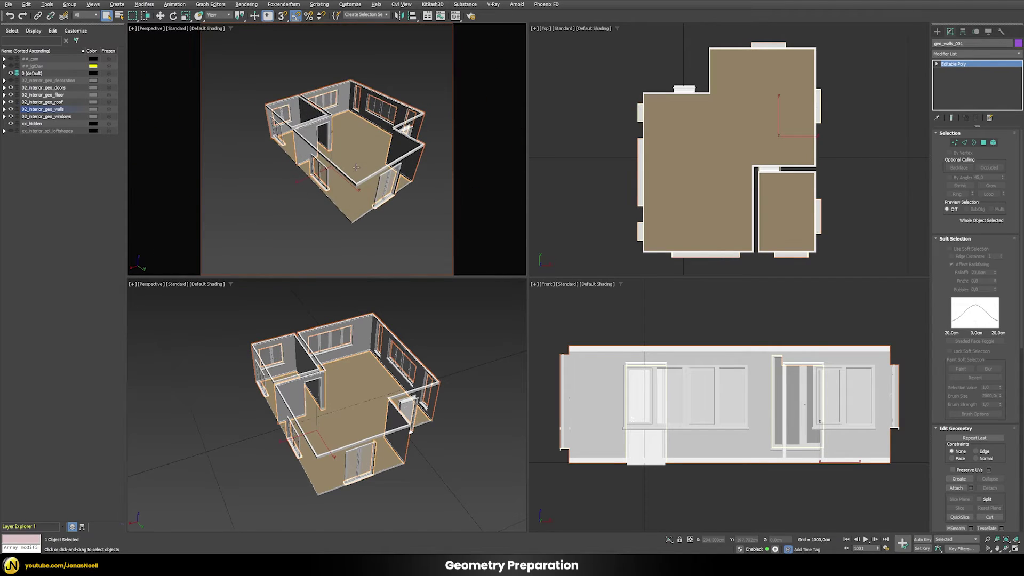
Step: Try removing the walls object from the scene, and undo the removal
right_click(354, 118)
click(368, 103)
key(ctrl+z)
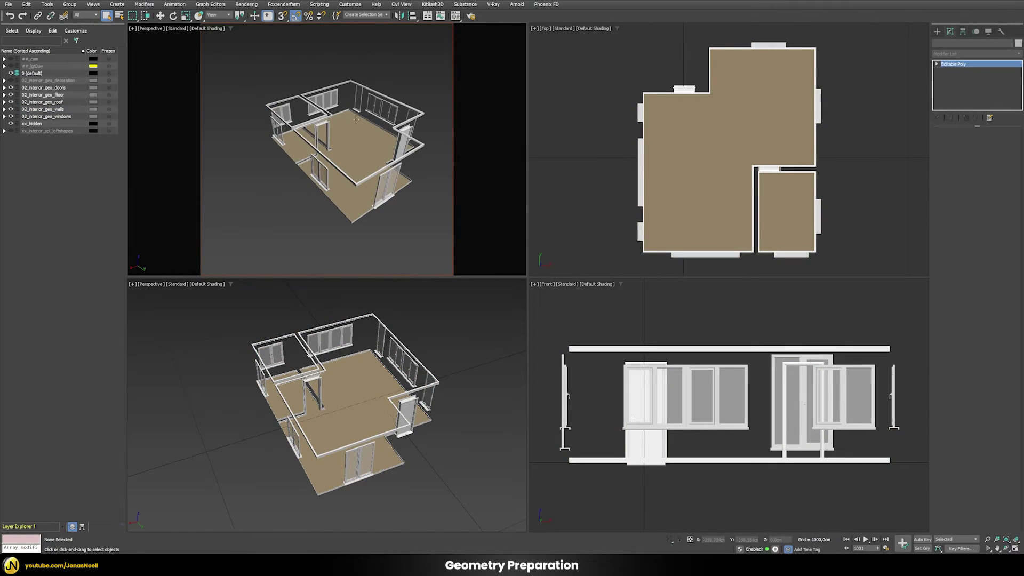
Step: Inspect the roof and the floor as separate objects, isolating each in turn and leaving isolation again
click(357, 142)
key(alt+q)
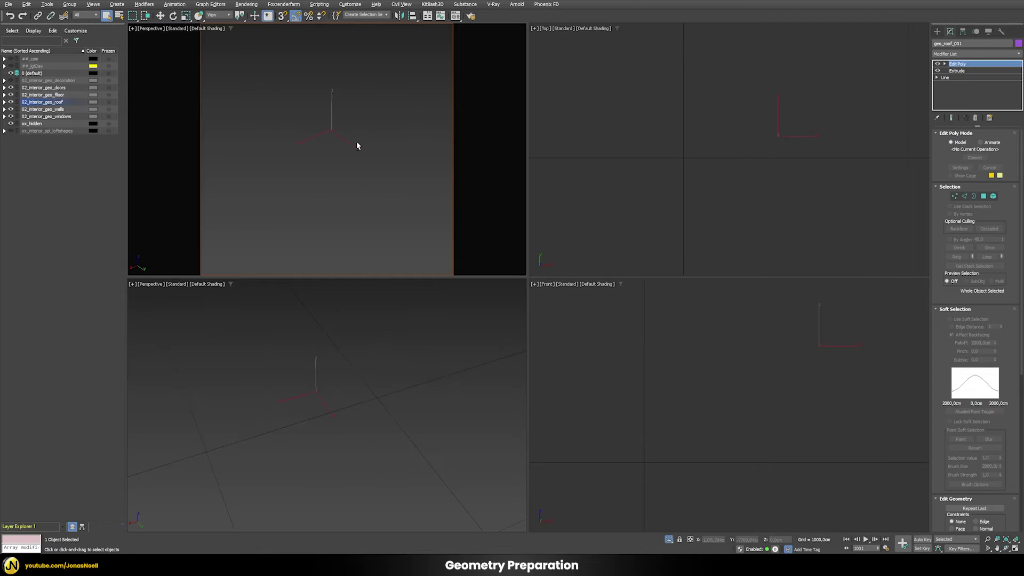
key(z)
click(669, 539)
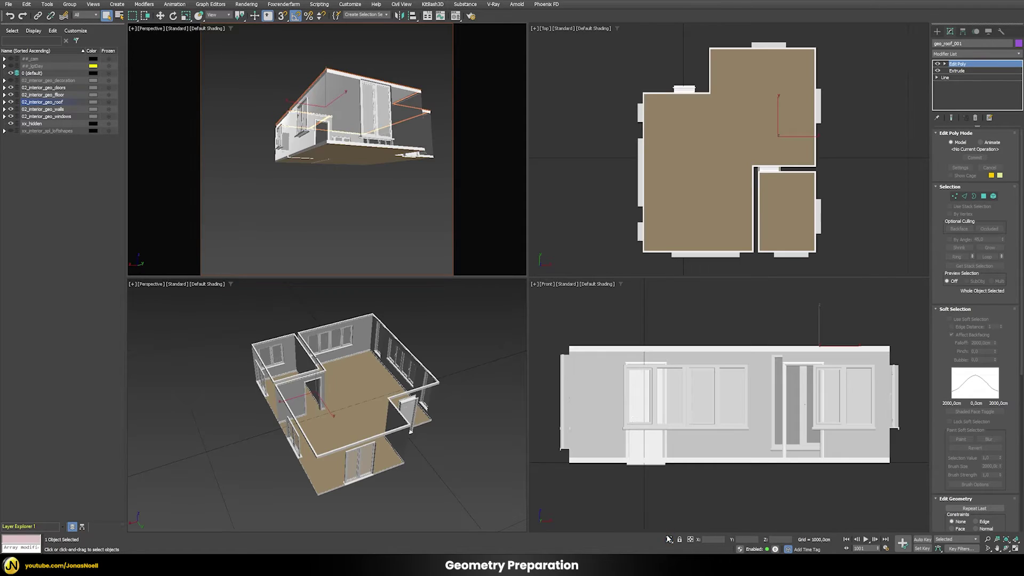
click(351, 171)
click(668, 539)
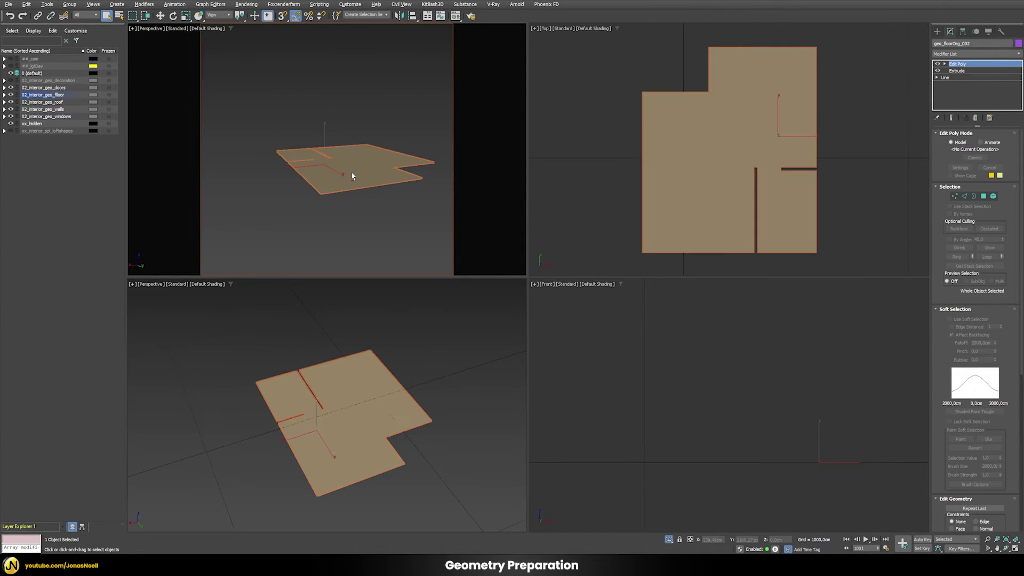
click(668, 539)
Step: Attach all door, window, cornice, floor and roof objects to the walls mesh, matching material IDs to material and condensing them
scroll(320, 160, up, 5)
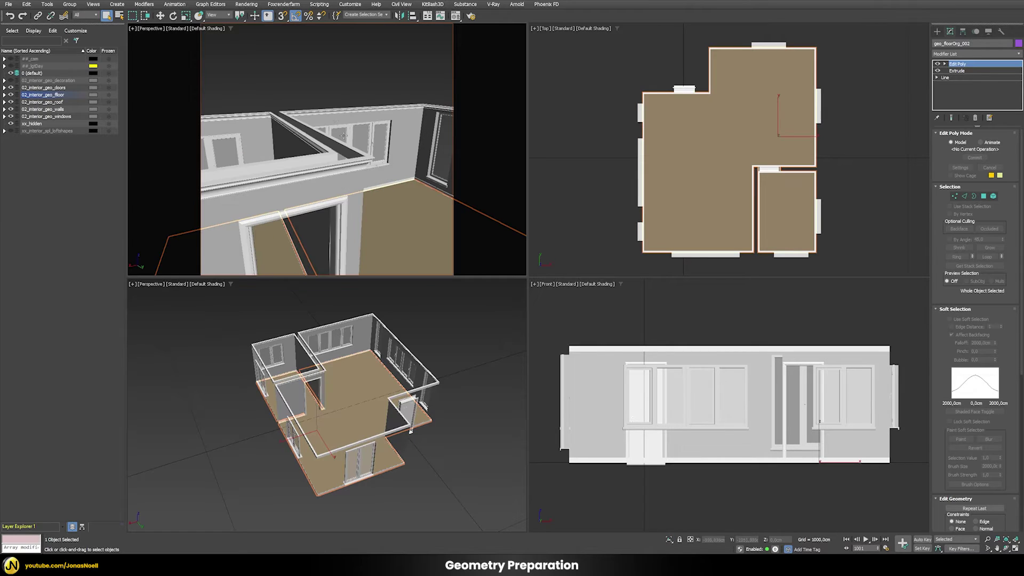
middle_drag(320, 160, 375, 143)
scroll(318, 154, up, 3)
click(385, 111)
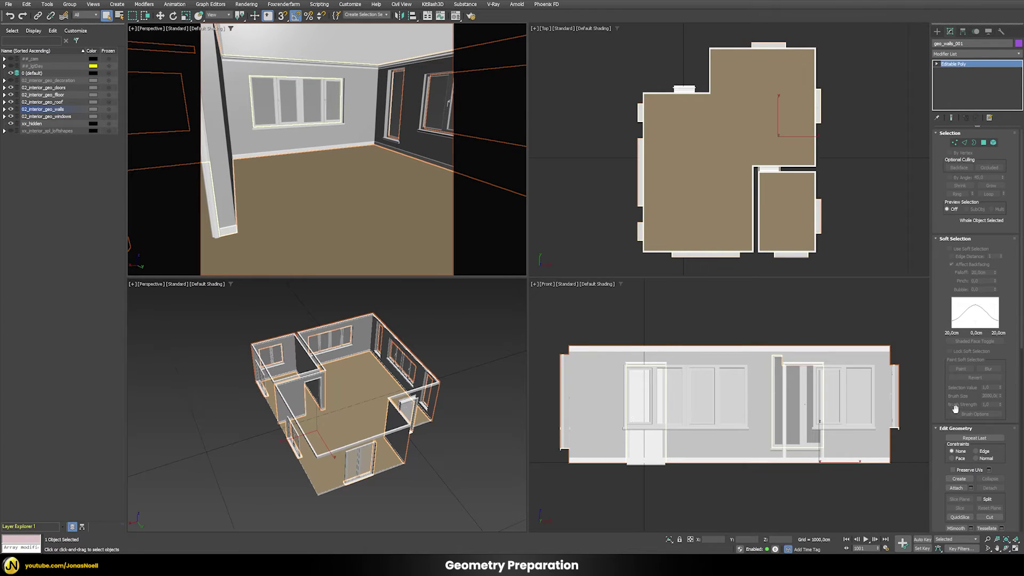
click(970, 488)
click(553, 134)
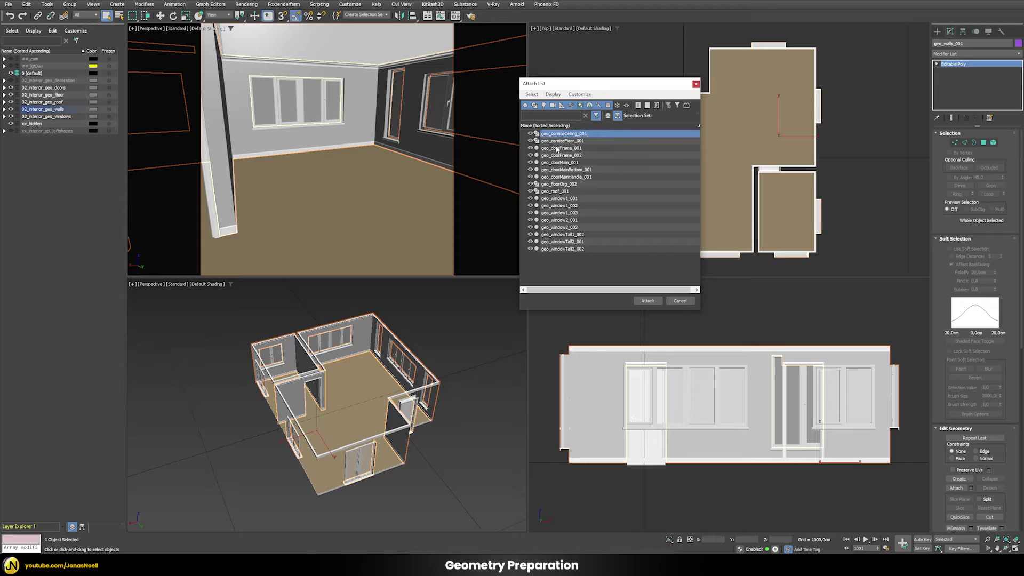
shift+click(567, 248)
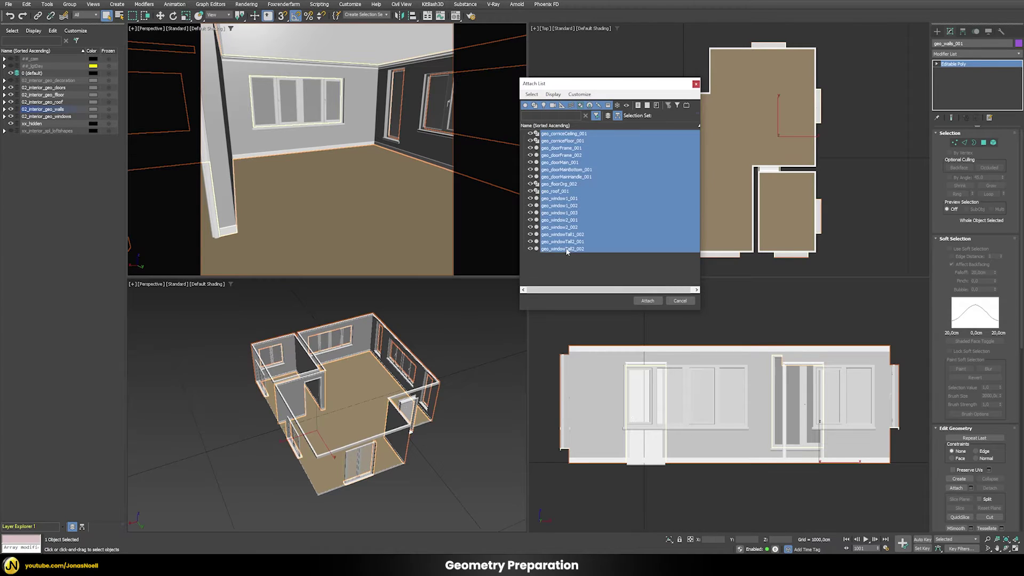
click(647, 301)
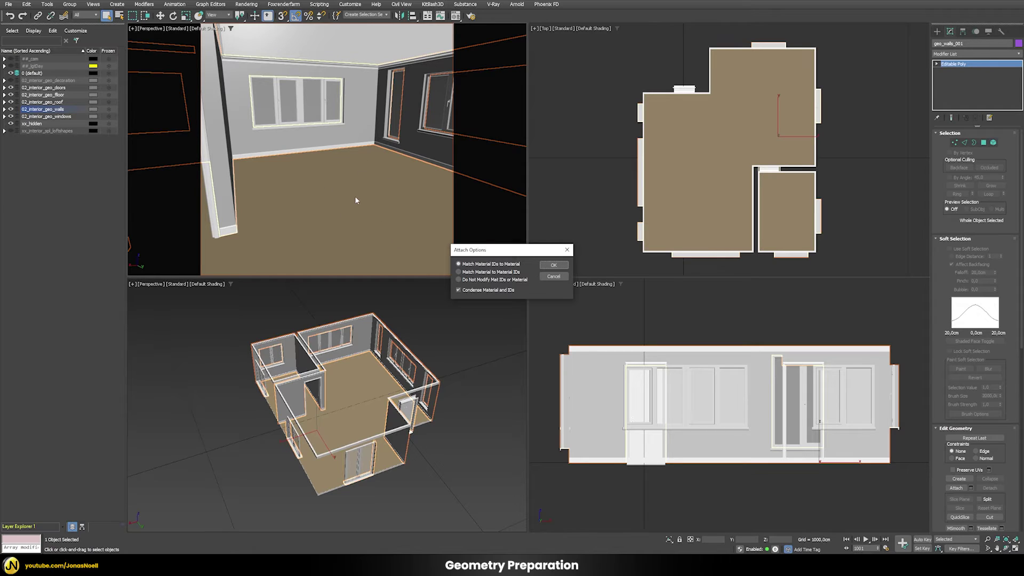
click(553, 265)
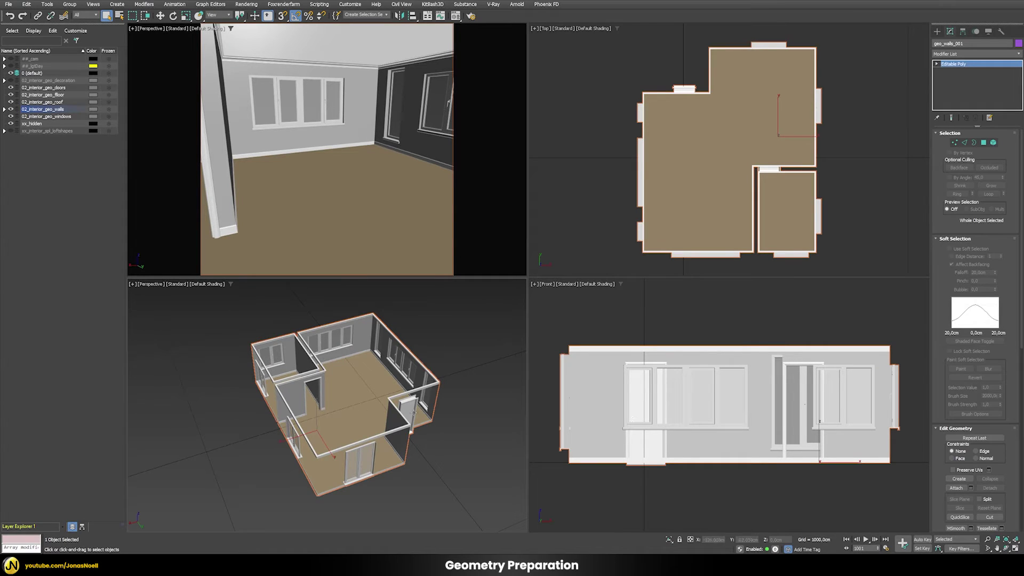
Step: Rename the combined mesh as geo_room
click(938, 44)
text(geo_room)
click(469, 347)
click(383, 389)
Step: Add an Unwrap UVW modifier to geo_room and switch it to map channel 2, abandoning the modifier's changes
click(961, 54)
text(unwr)
key(Return)
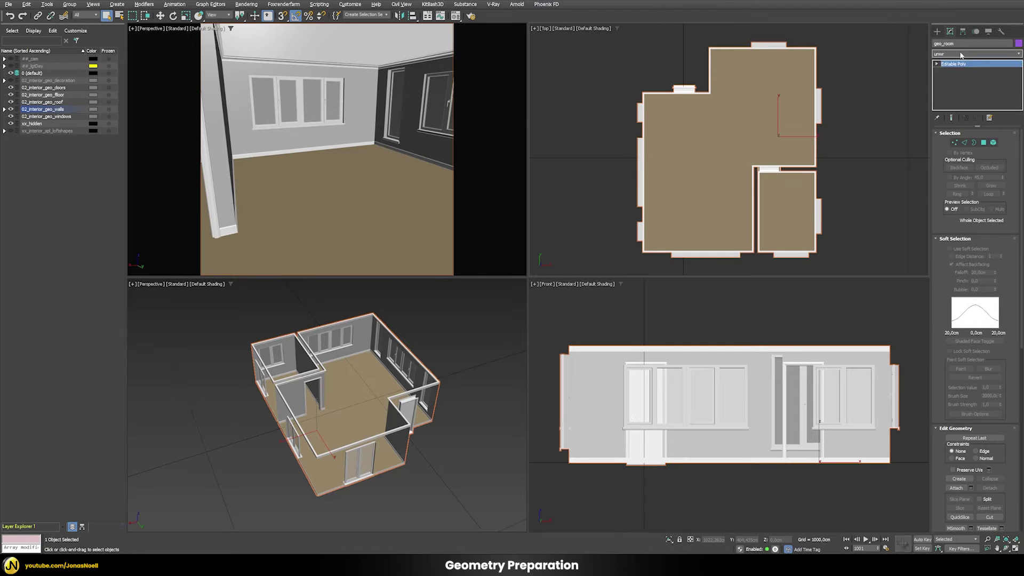
click(907, 206)
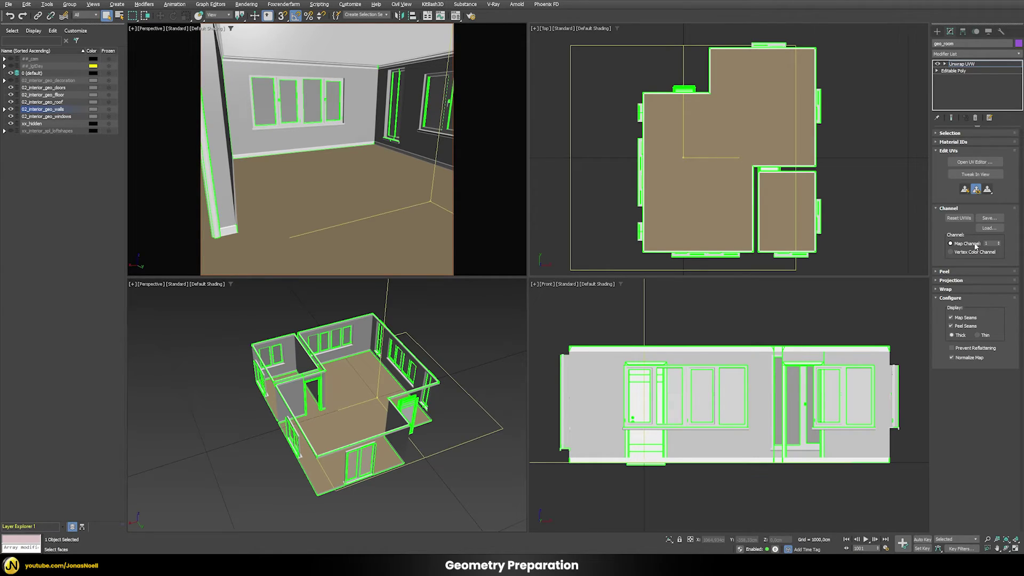
click(998, 243)
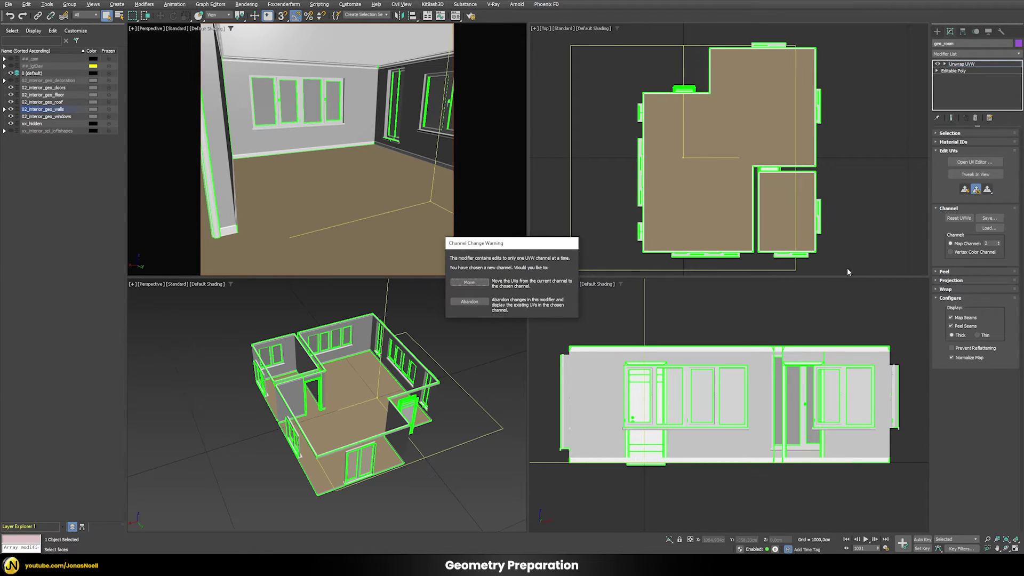
click(476, 302)
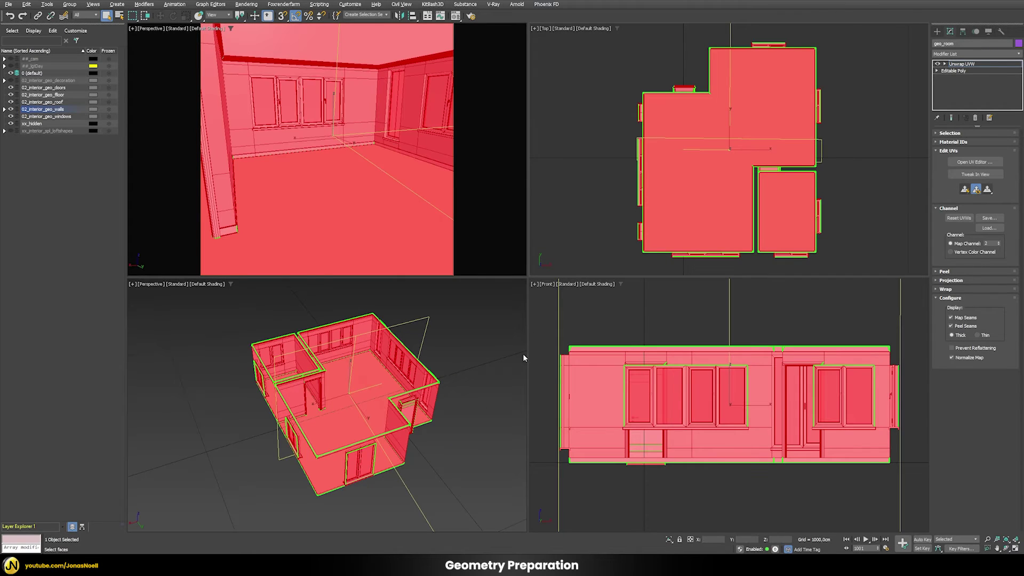
click(481, 360)
Step: Flatten-map geo_room's UVs in the UV editor with a polygon angle threshold of 45 and spacing of 0.001
click(975, 162)
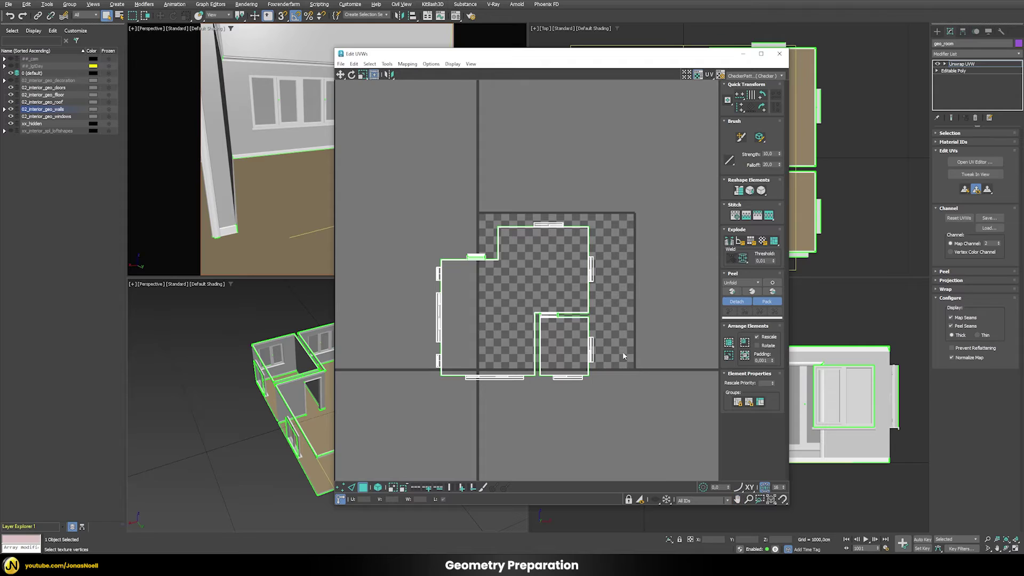
click(470, 301)
click(430, 228)
click(402, 68)
click(407, 64)
click(407, 64)
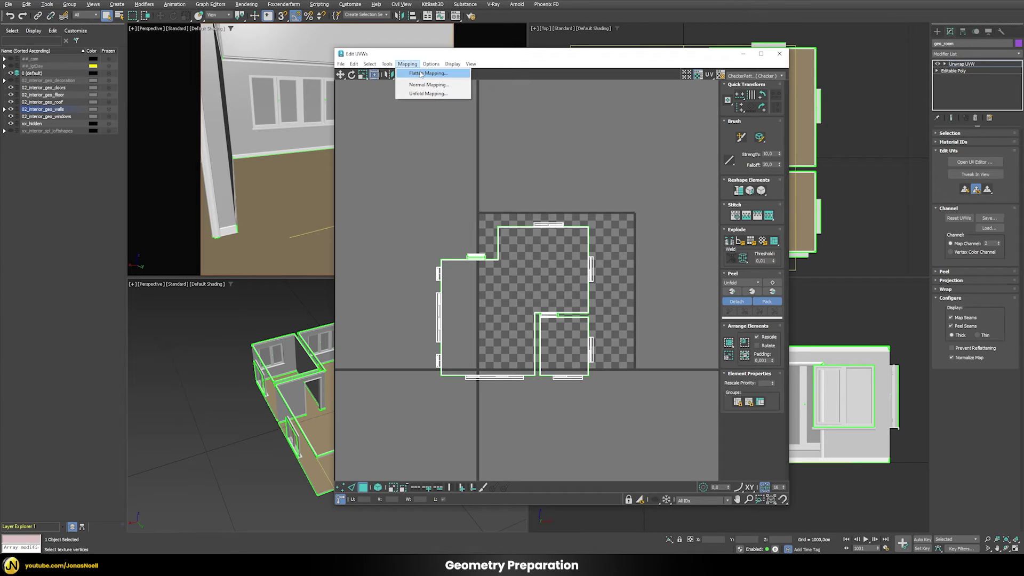
click(419, 73)
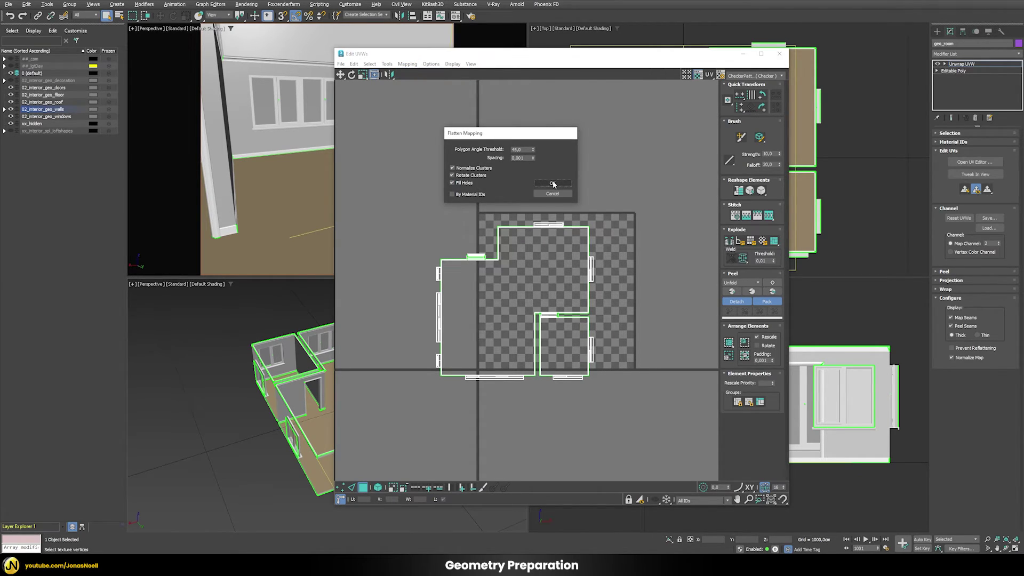
click(553, 184)
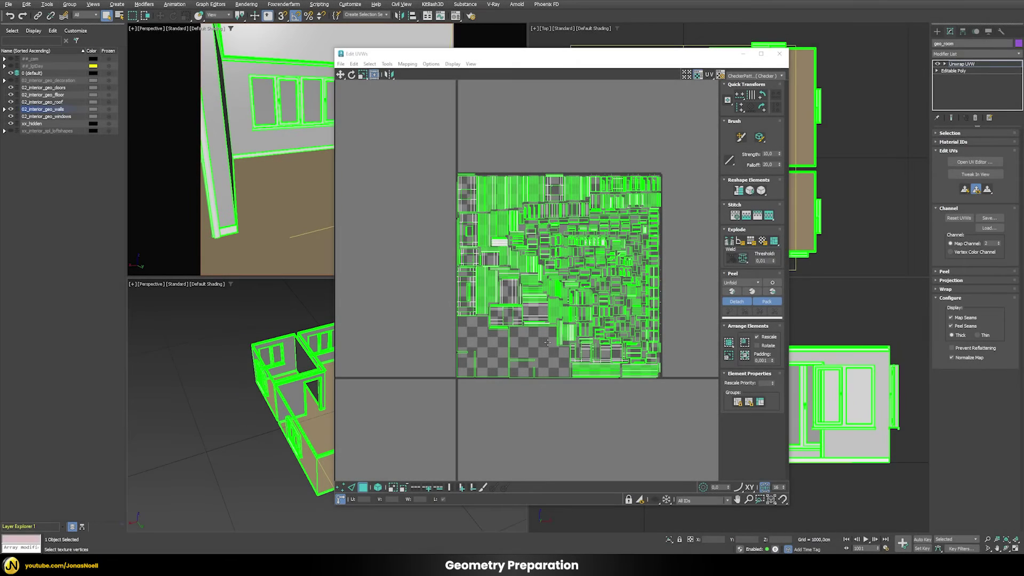
Step: Examine the size and packing of the flattened UV islands, and close the UV editor
middle_drag(547, 342, 538, 349)
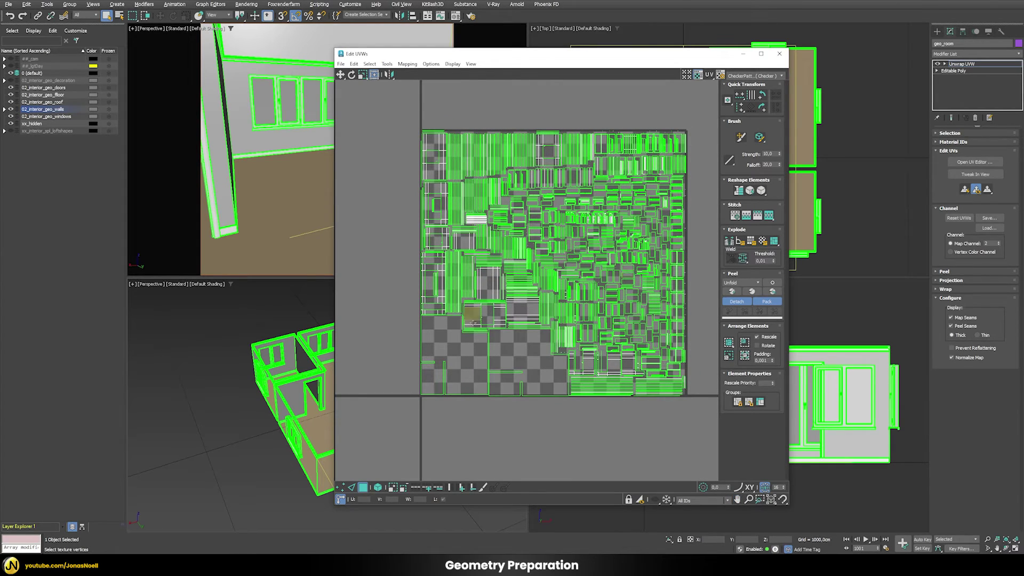
scroll(607, 318, up, 4)
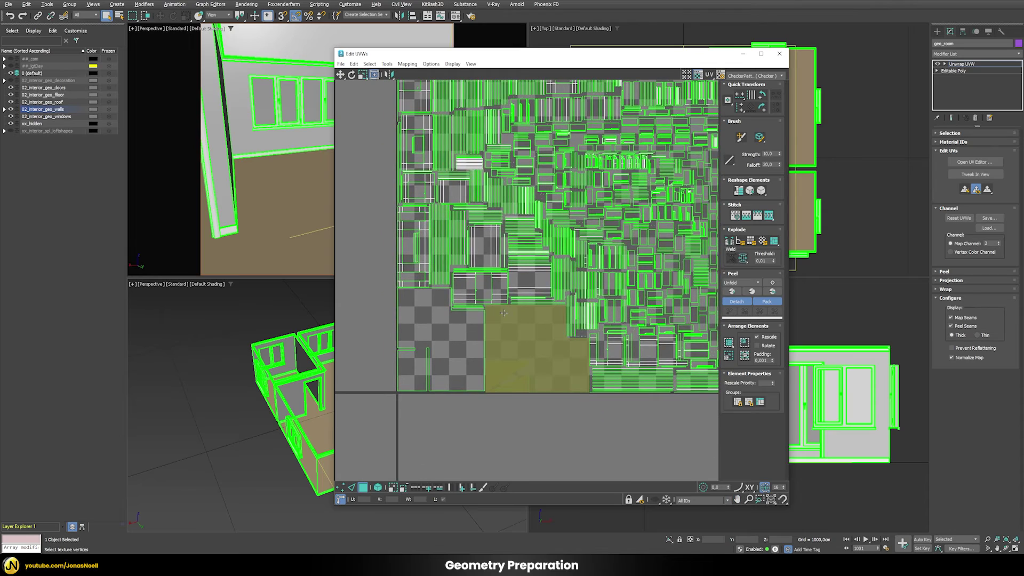
scroll(542, 309, down, 4)
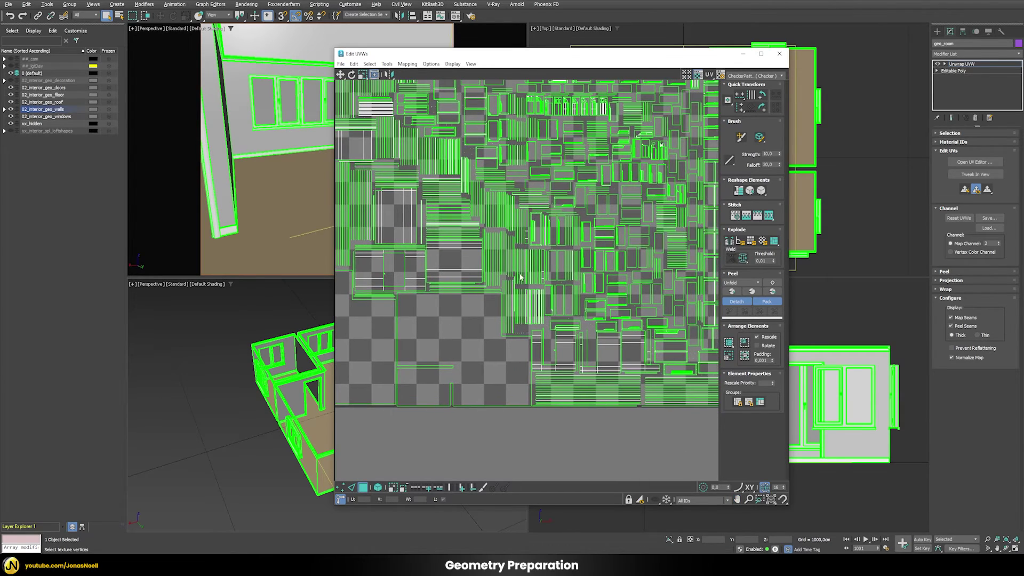
middle_drag(509, 159, 515, 162)
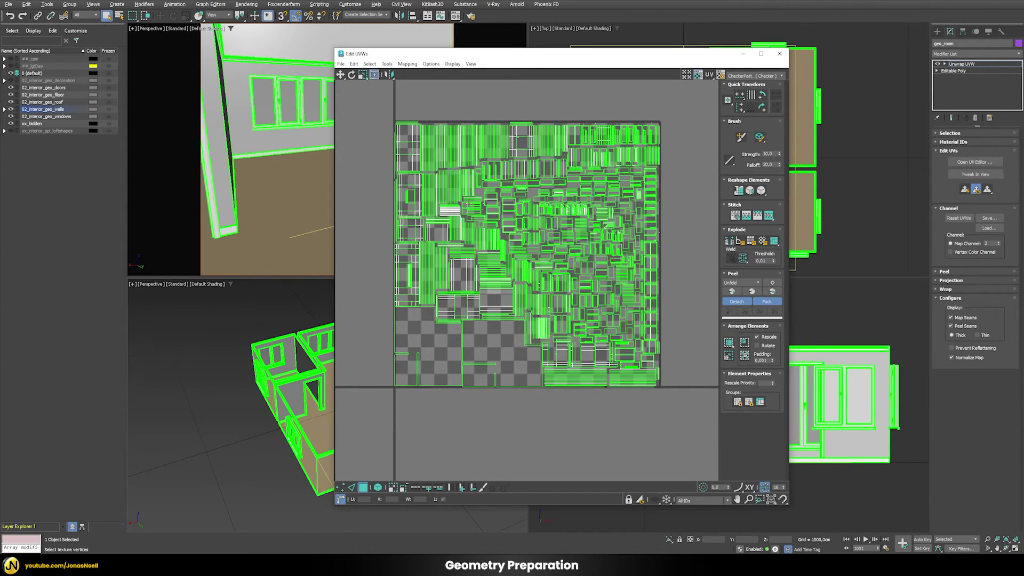
middle_drag(483, 226, 494, 221)
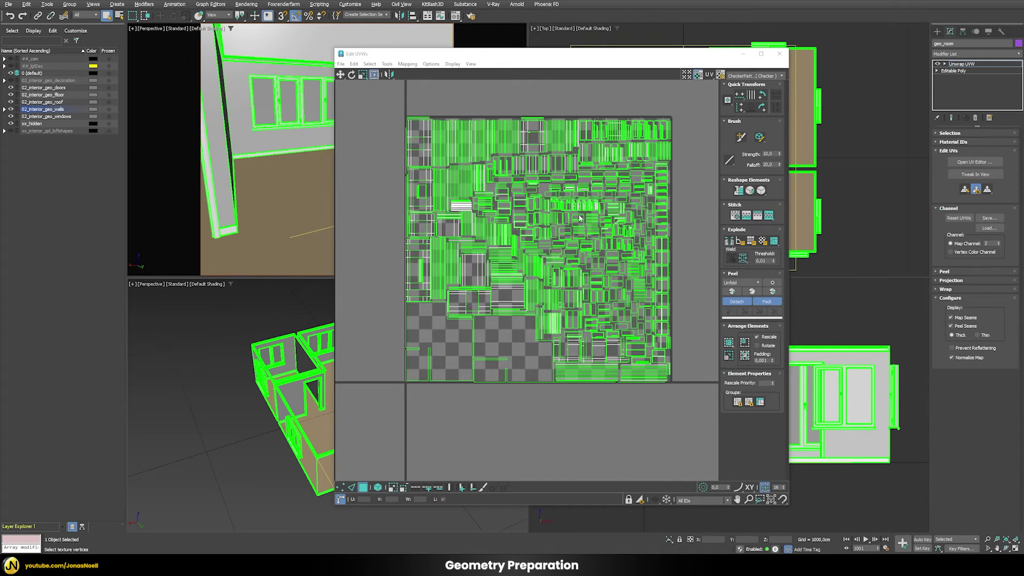
click(778, 53)
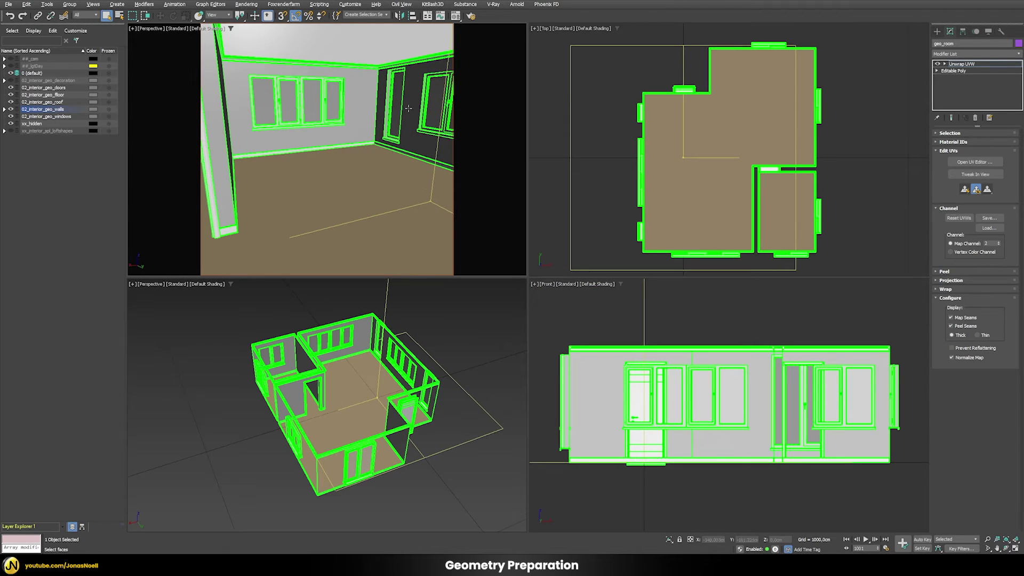
Step: Enable the V-Ray global material override in the render settings and assign a VRayMtl as the override material
click(471, 17)
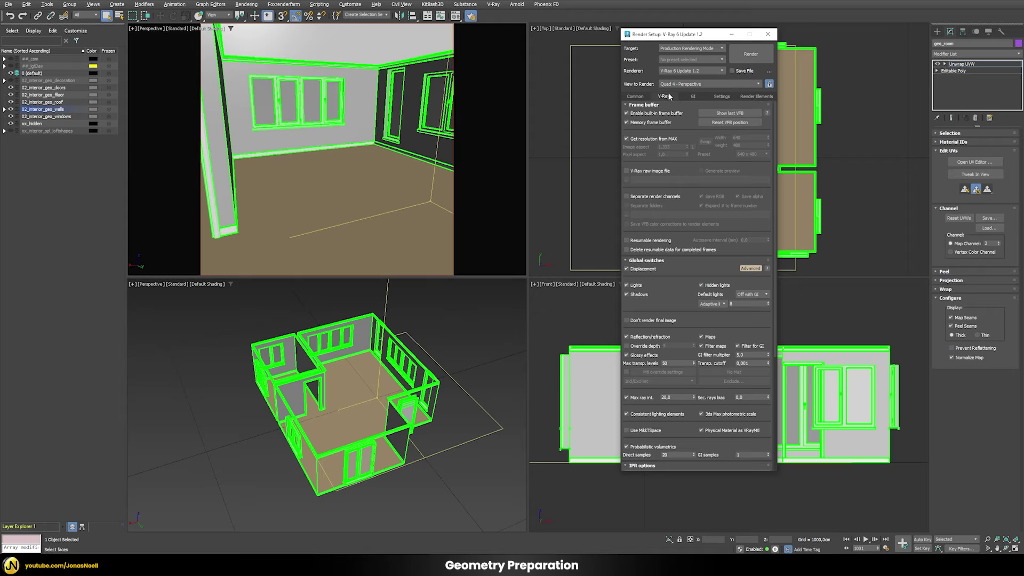
click(626, 371)
click(743, 374)
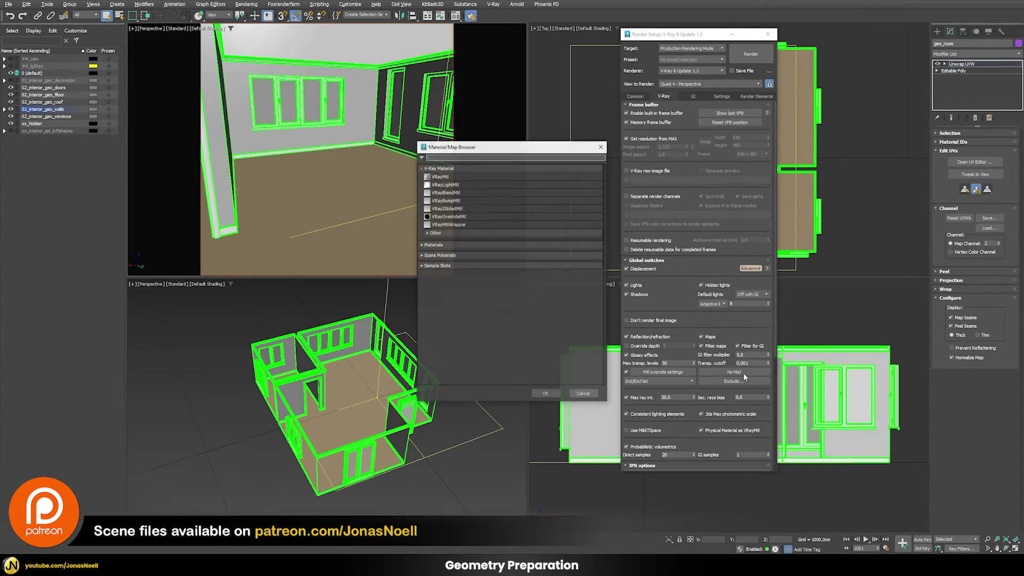
text(vraym)
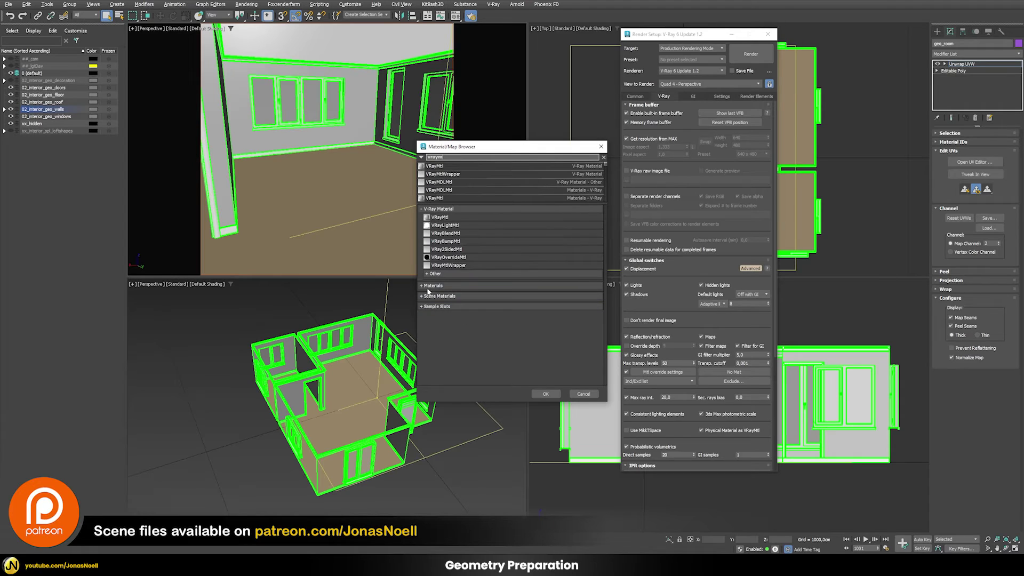
double_click(452, 166)
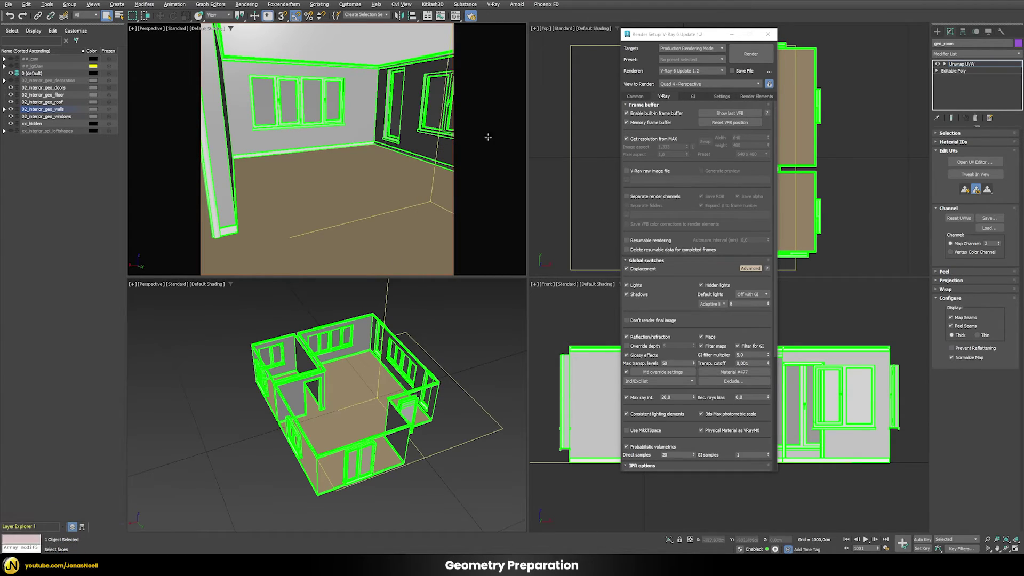
Step: Sample geo_room's material into the first Material Editor slot to review its sub-materials
click(456, 16)
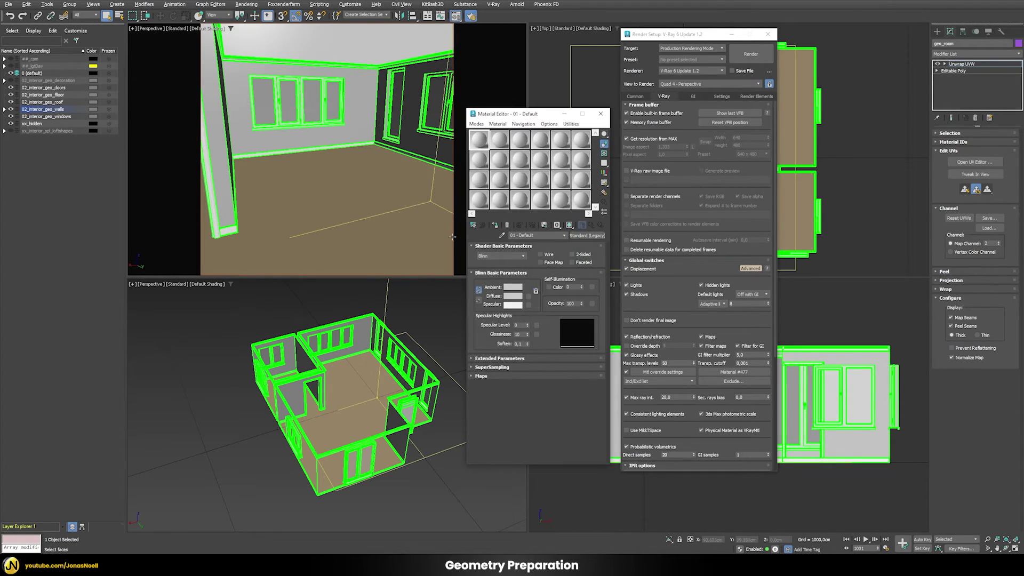
click(502, 235)
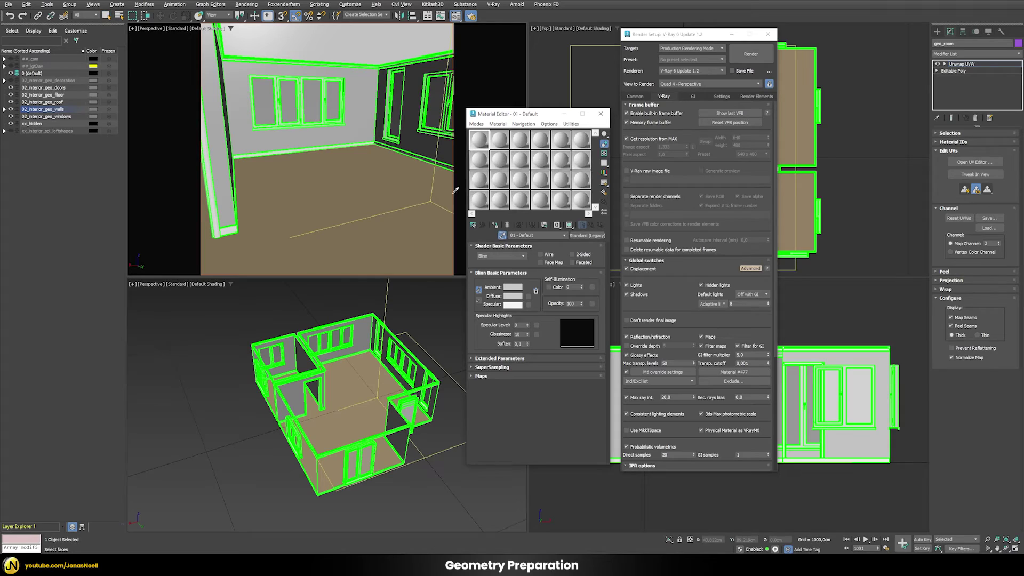
click(322, 132)
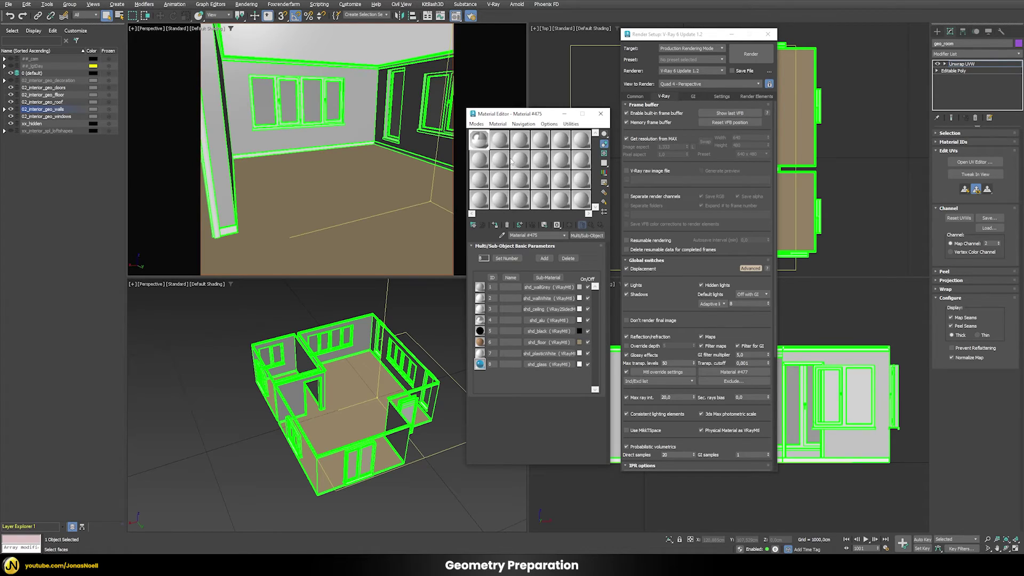
Step: Load the override material into the second Material Editor slot and assign a Checker map to its diffuse
click(500, 143)
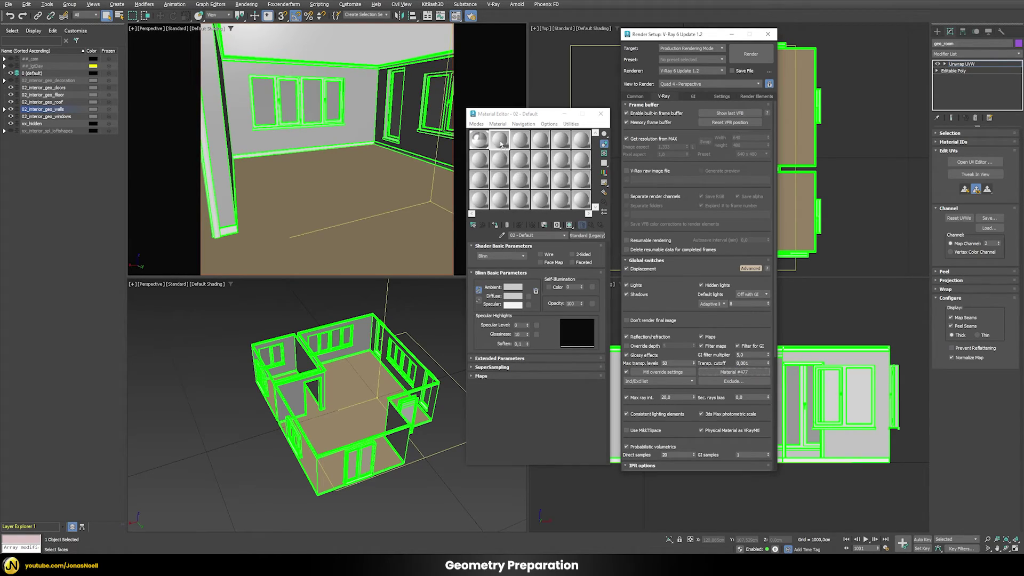
drag(733, 372, 500, 143)
click(527, 314)
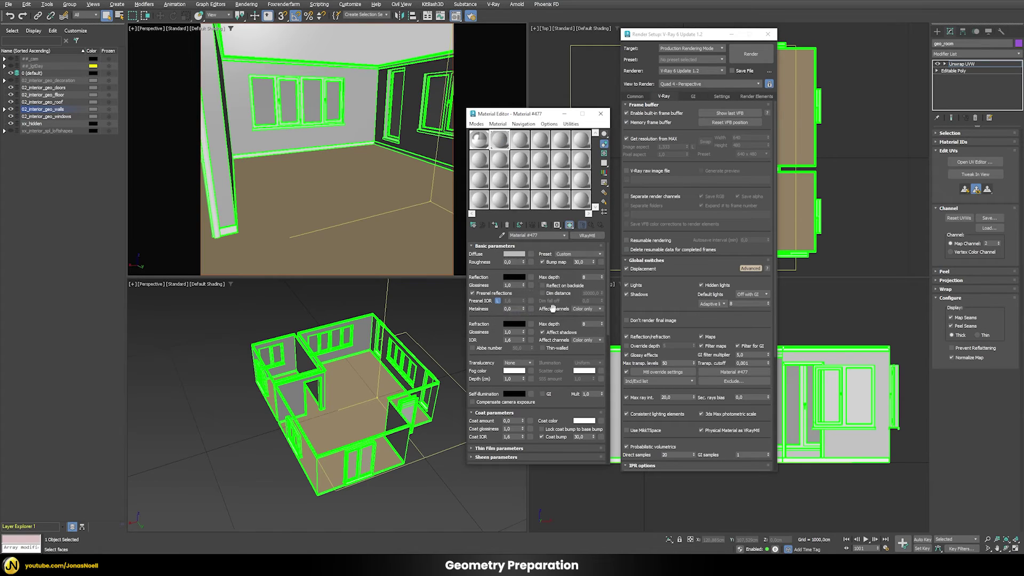
click(530, 255)
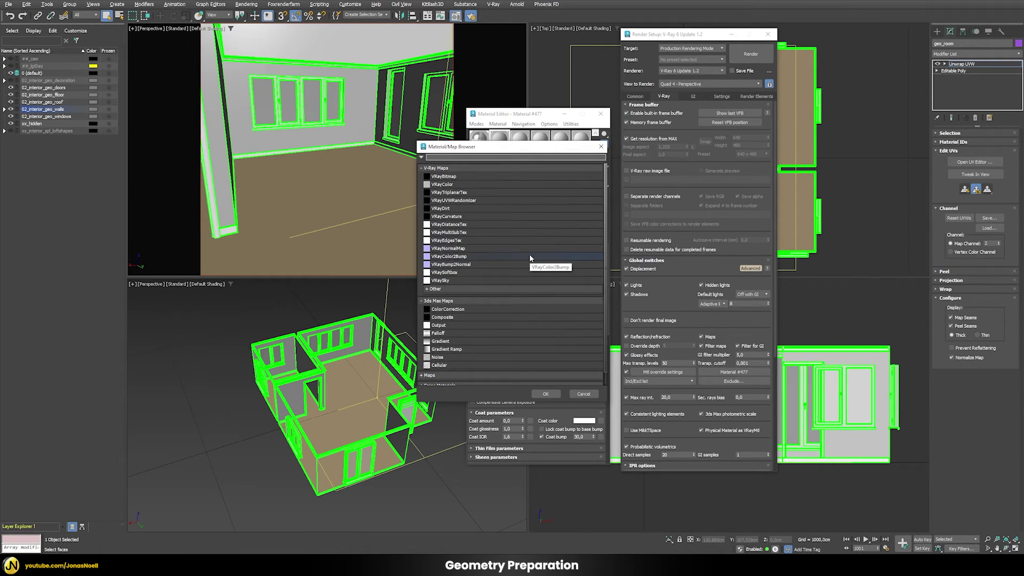
key(Return)
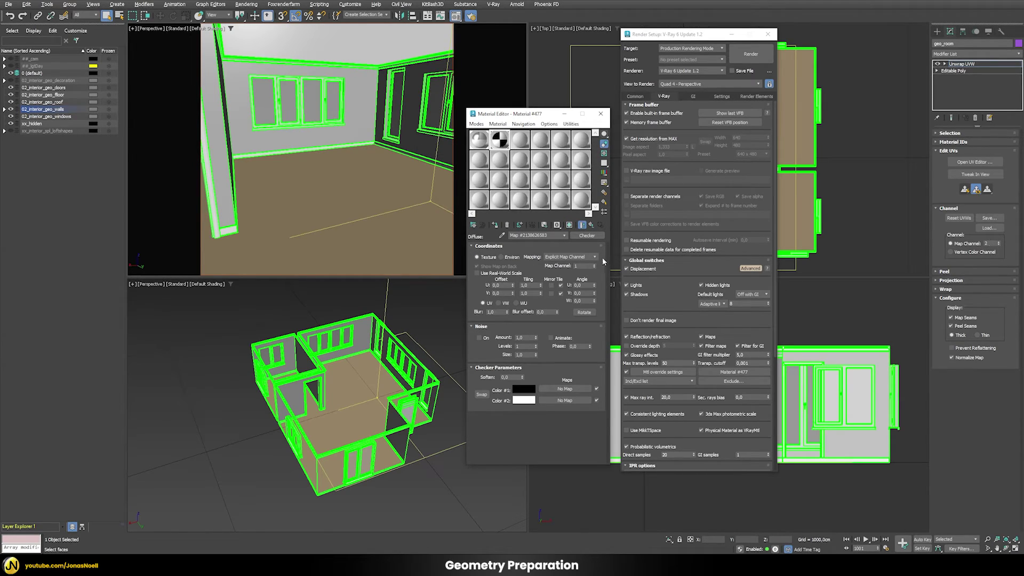
Step: Set the checker to map channel 2 with U and V tiling of 100, and accept the material override settings
double_click(523, 286)
key(Tab)
text(100)
key(Return)
click(650, 374)
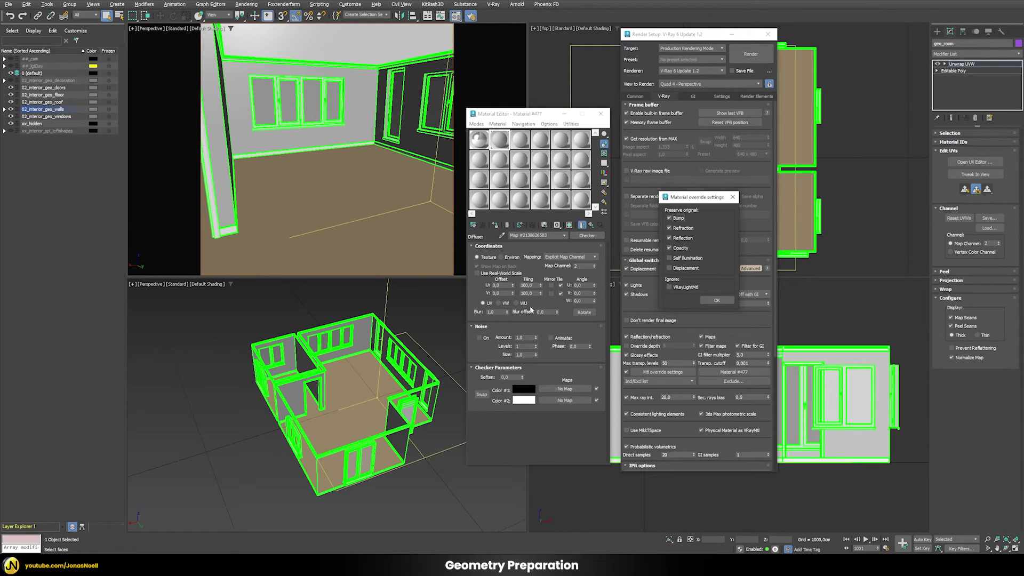
click(716, 300)
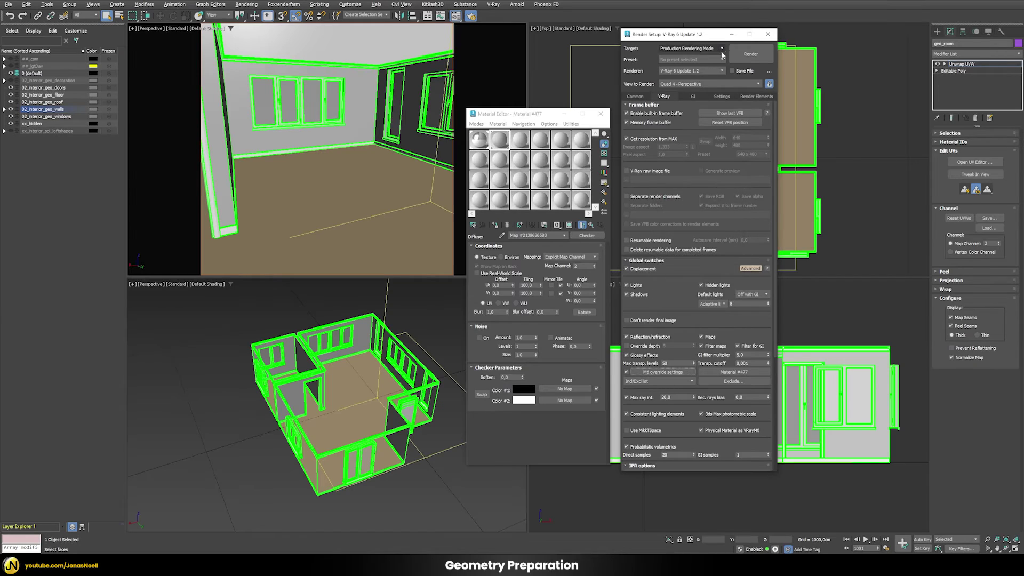
Step: Run an interactive V-Ray render and look around the room to check the checker pattern for stretching and even scale
click(493, 4)
click(549, 32)
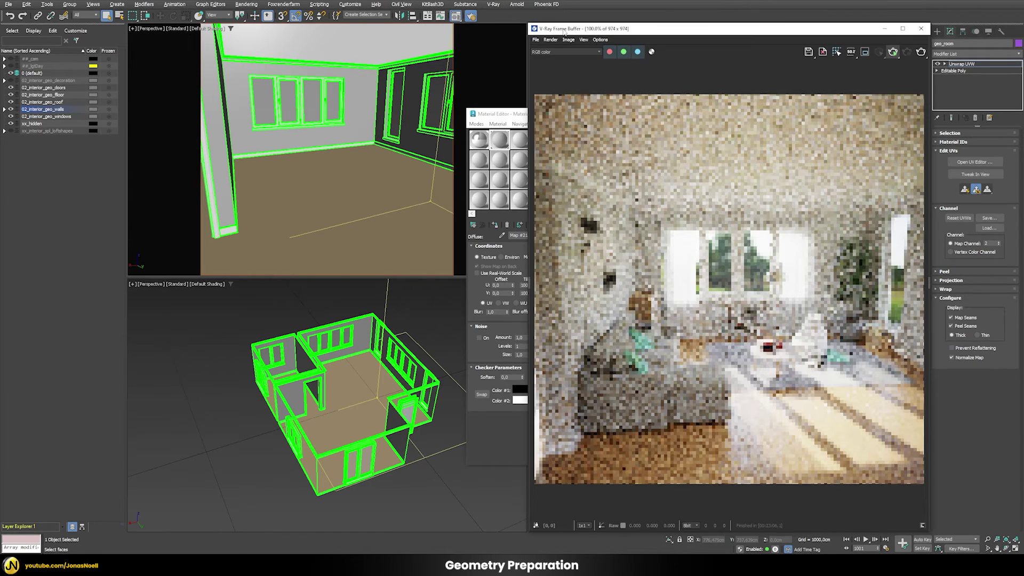
click(894, 51)
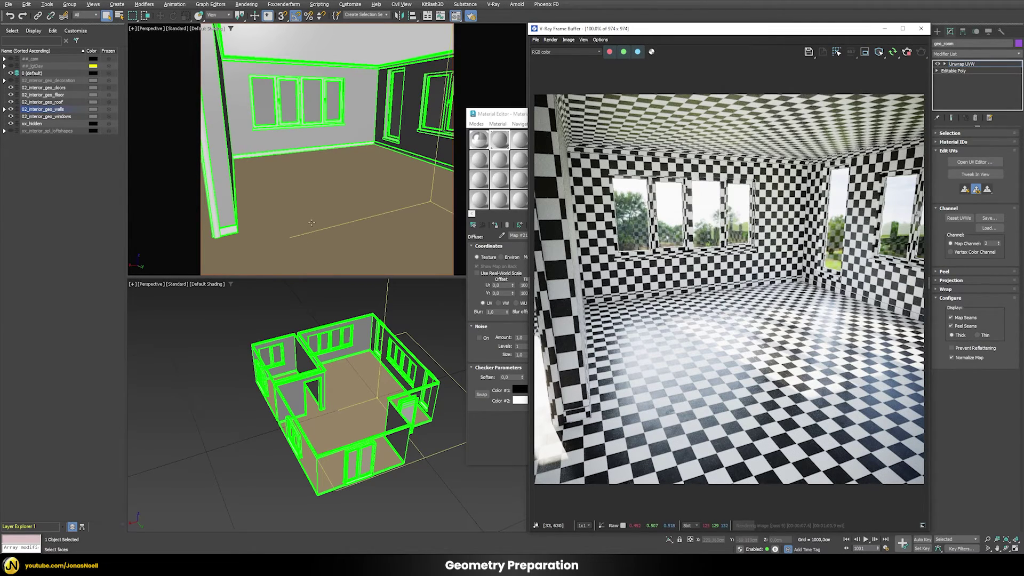
middle_drag(280, 222, 328, 239)
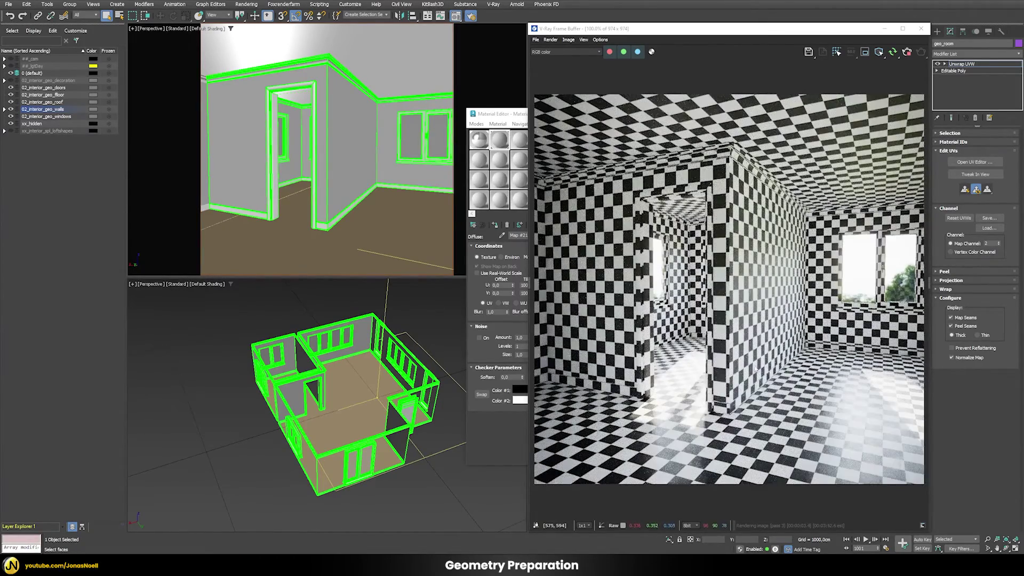
alt+middle_drag(267, 176, 389, 170)
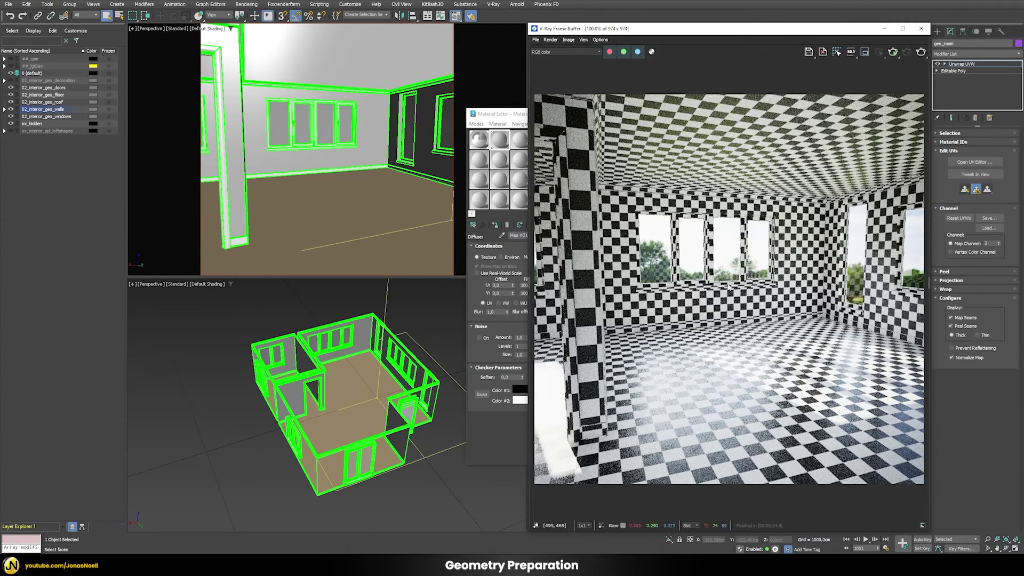
Step: Close the frame buffer, disable the V-Ray material override, and close the Material Editor and render settings
click(921, 28)
key(F10)
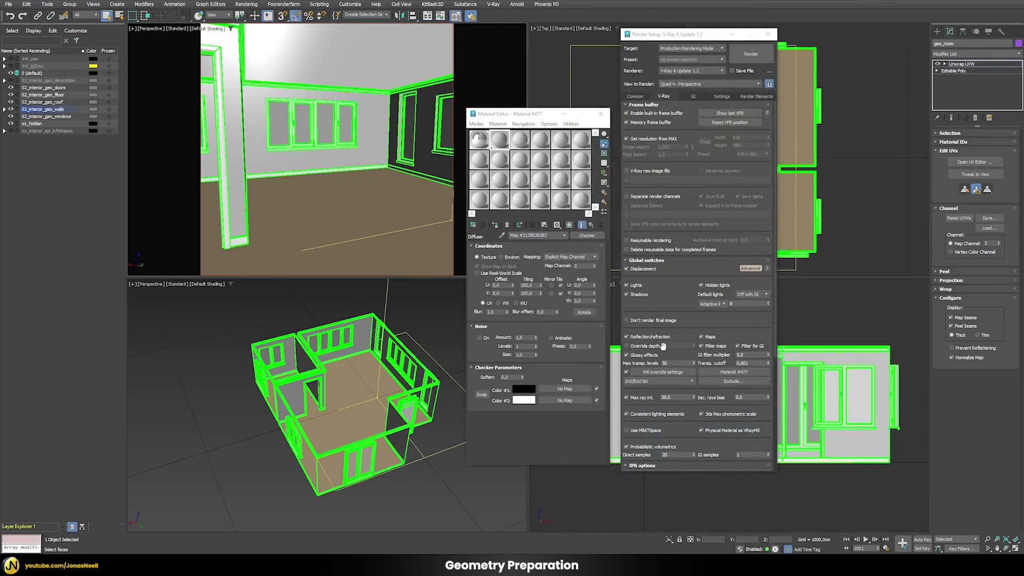
click(626, 372)
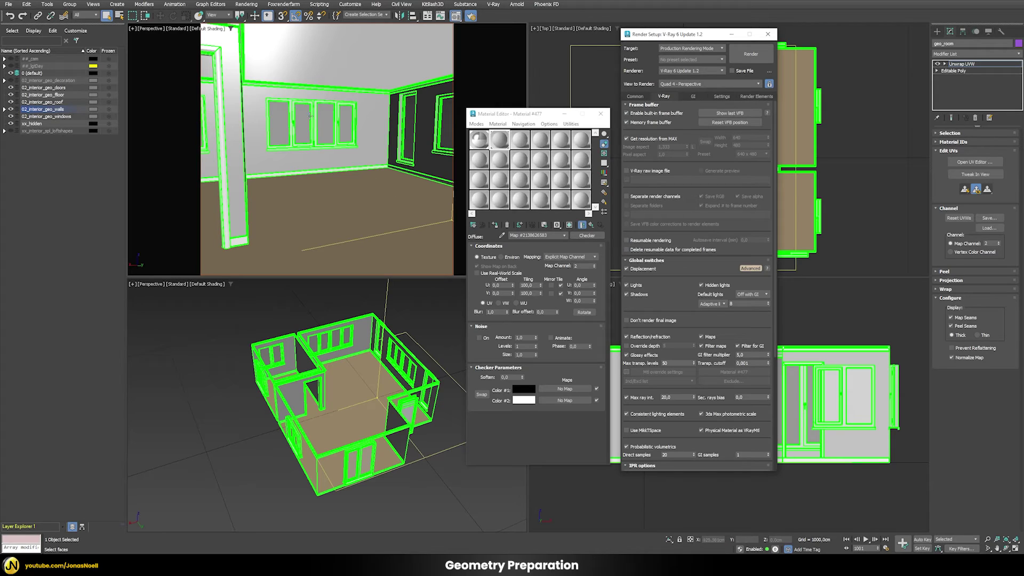
click(601, 114)
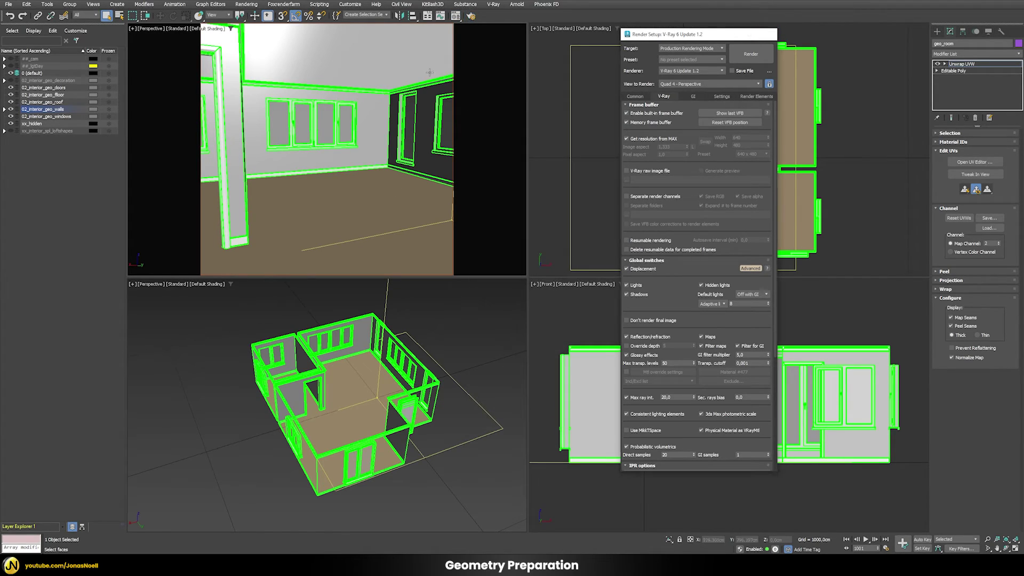
click(768, 34)
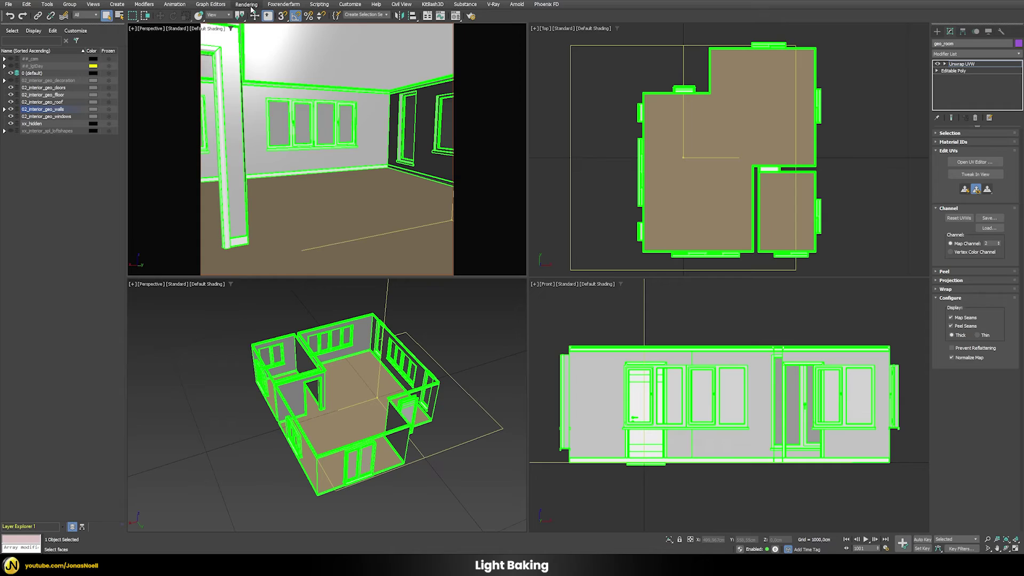
Step: Open Render To Texture and set geo_room's object mapping to use existing channel 2
click(246, 4)
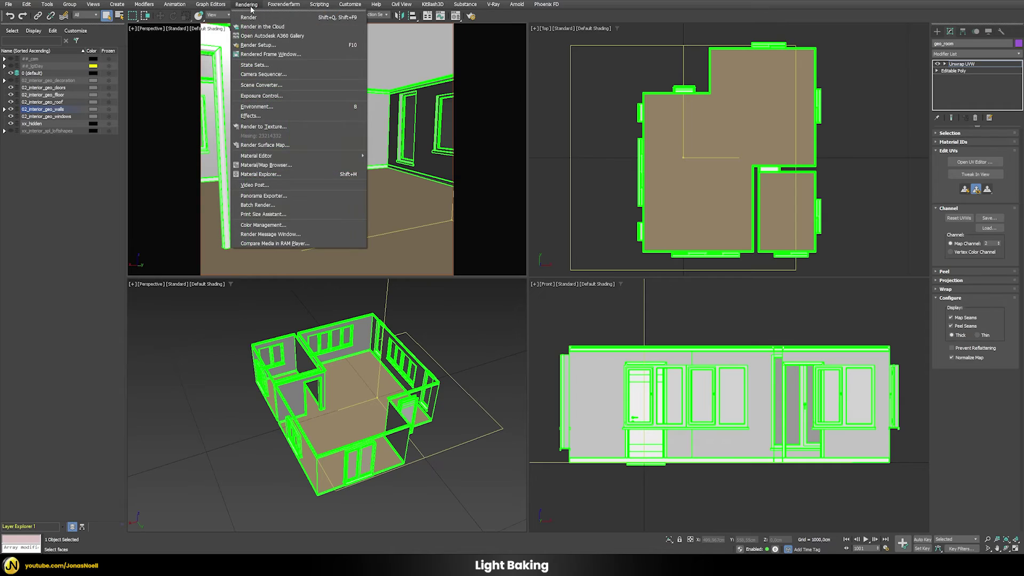
click(263, 127)
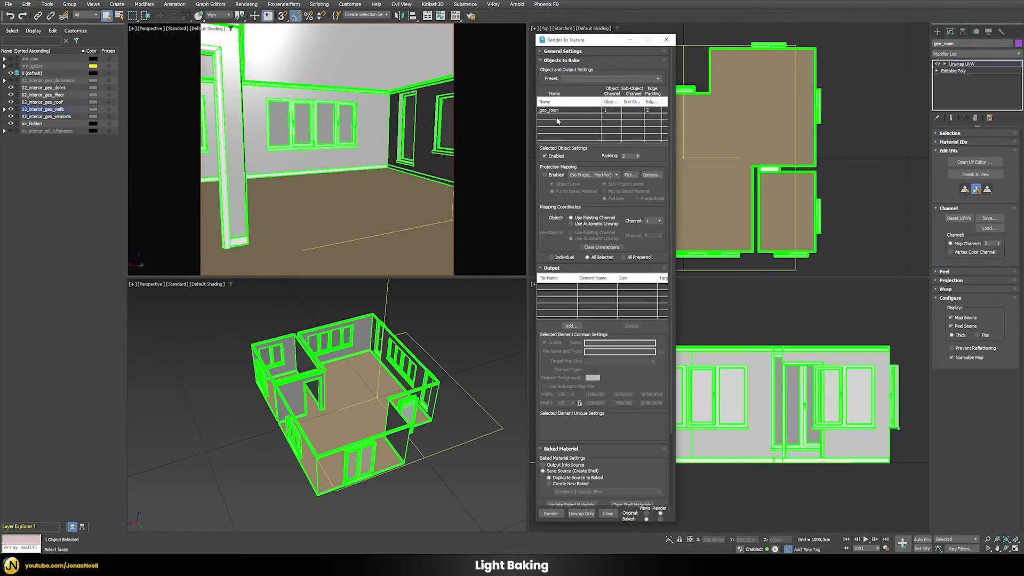
click(559, 111)
click(571, 218)
click(658, 221)
click(651, 234)
Step: Add a VRayCompleteMap output element for geo_room and set its size to 1024x1024
drag(633, 244, 632, 210)
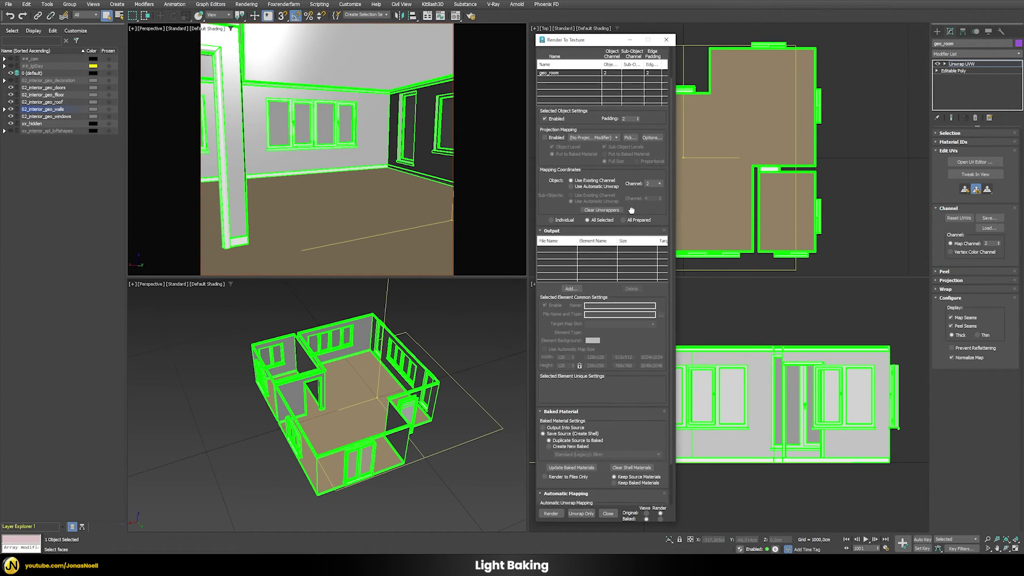
click(571, 289)
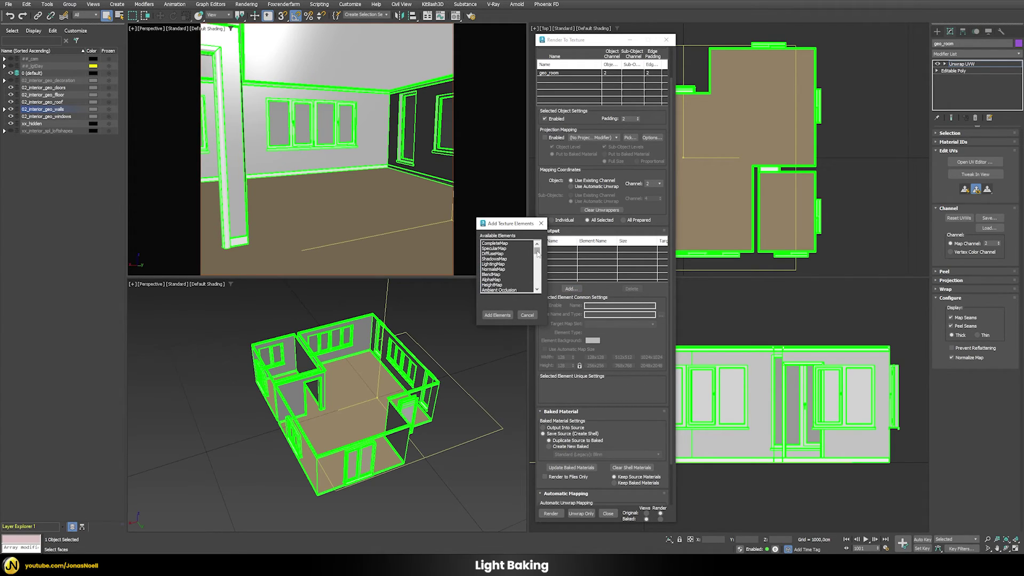
drag(537, 249, 537, 260)
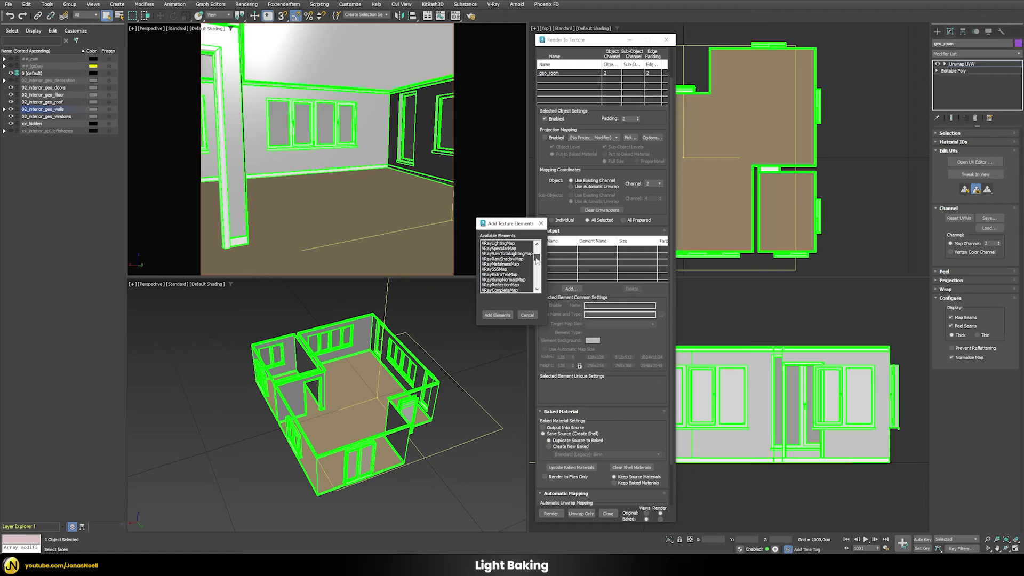
scroll(518, 269, down, 1)
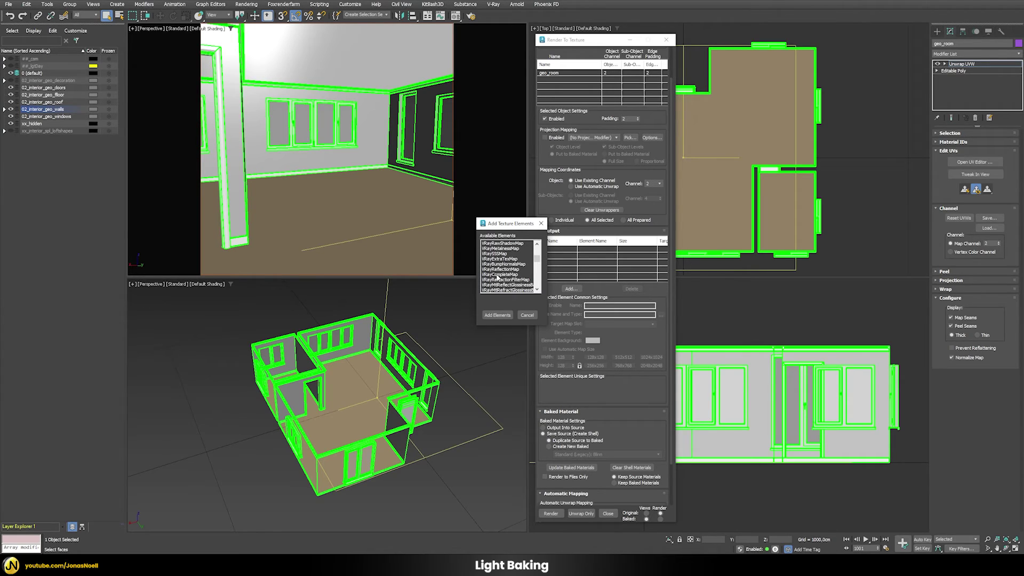
click(497, 275)
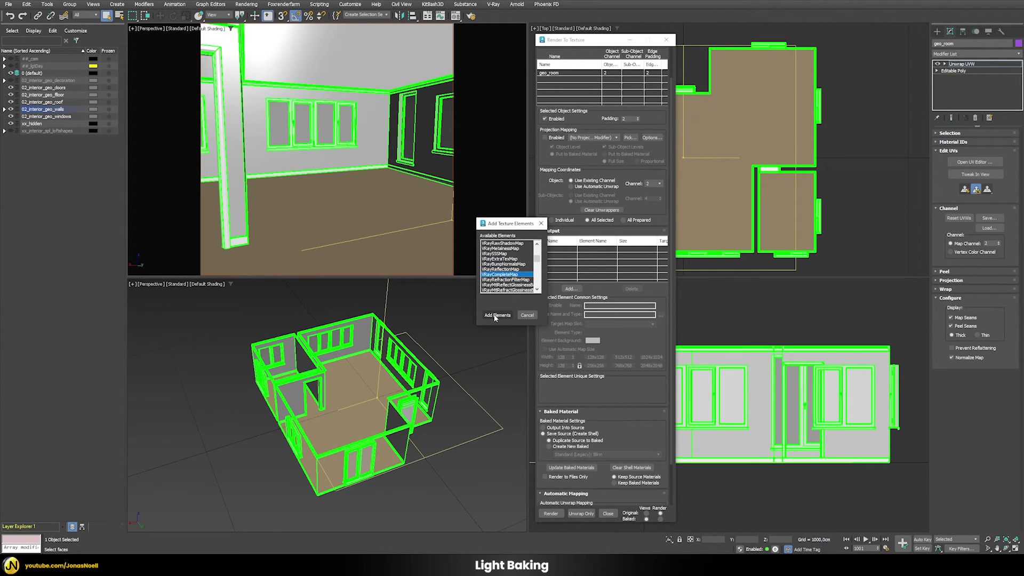
click(495, 315)
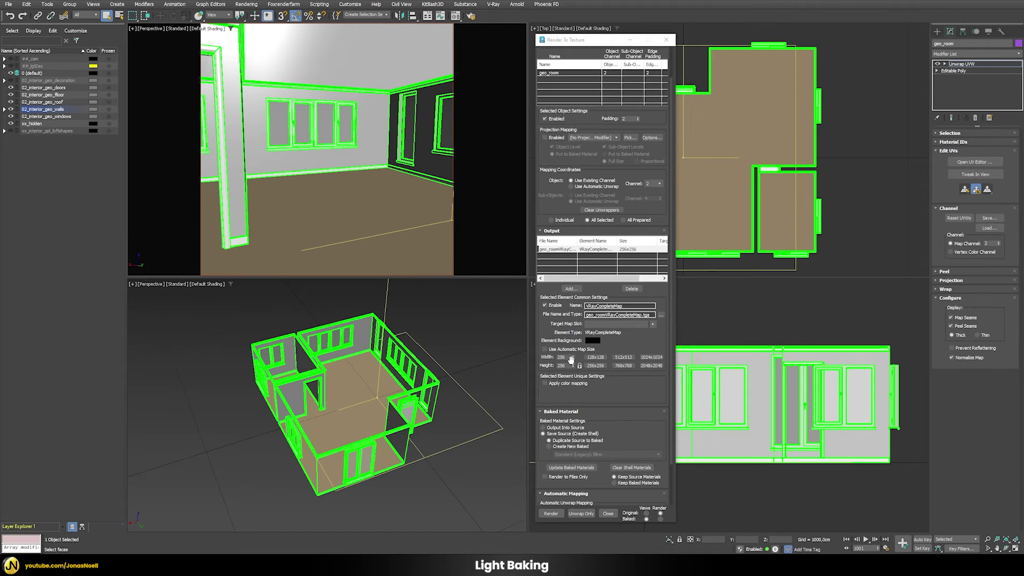
click(566, 357)
click(651, 357)
Step: Enable Render to Files Only for the baked material and render geo_room's texture bake
scroll(636, 345, down, 1)
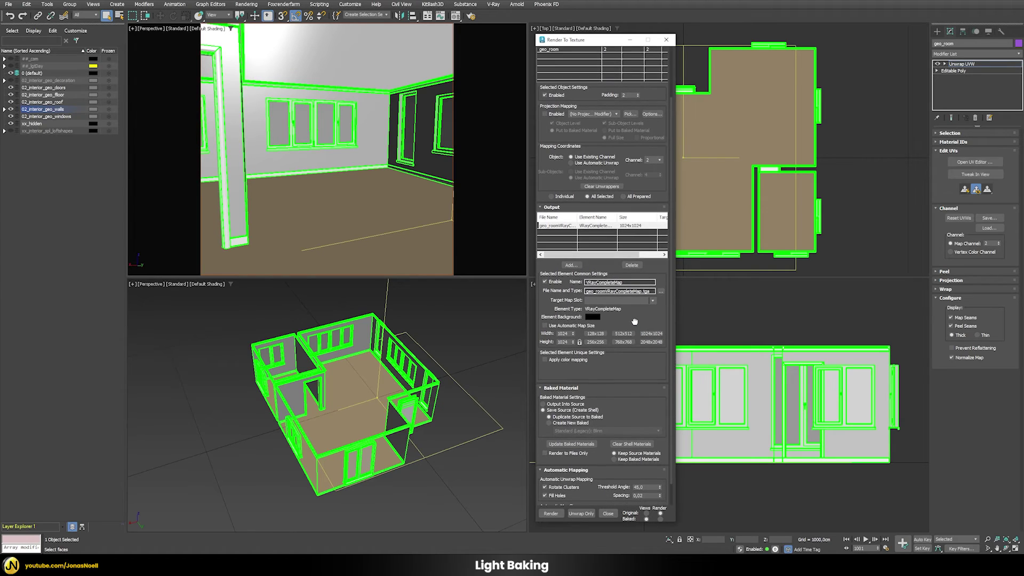
scroll(607, 366, down, 1)
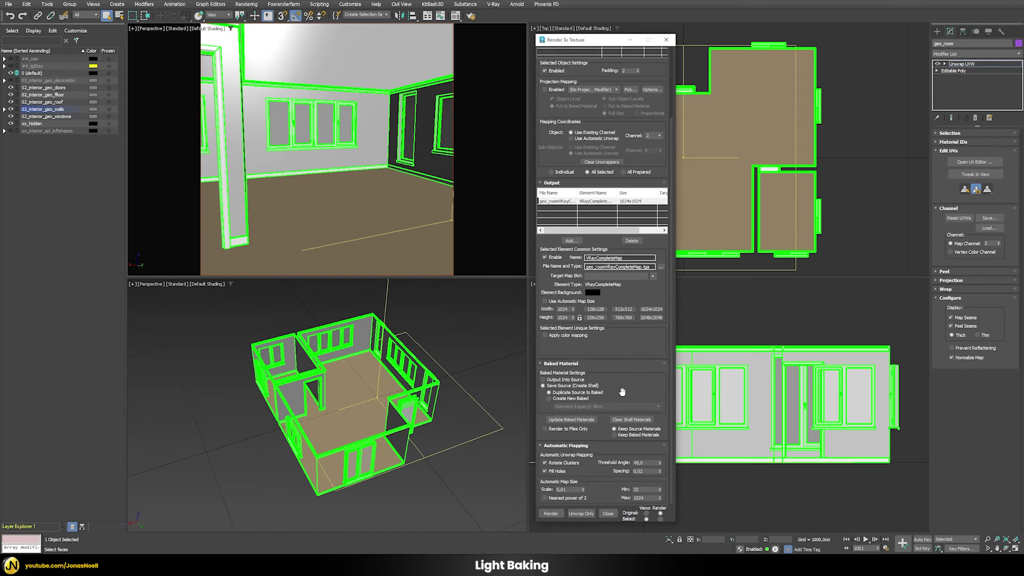
scroll(614, 346, down, 1)
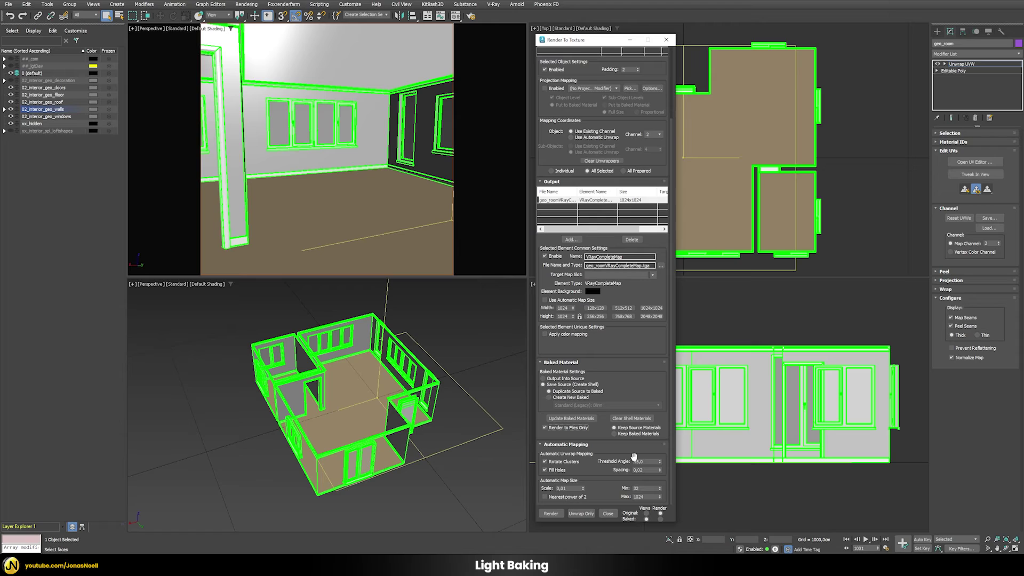
click(551, 514)
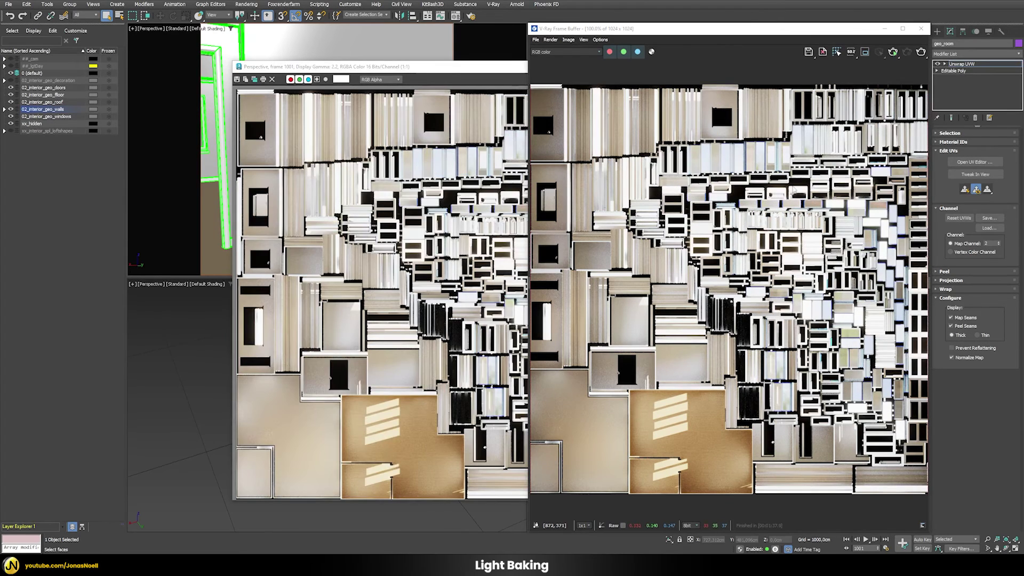
Step: Compare the baked image with and without Lens Effects in the frame buffer and leave that layer disabled
click(928, 281)
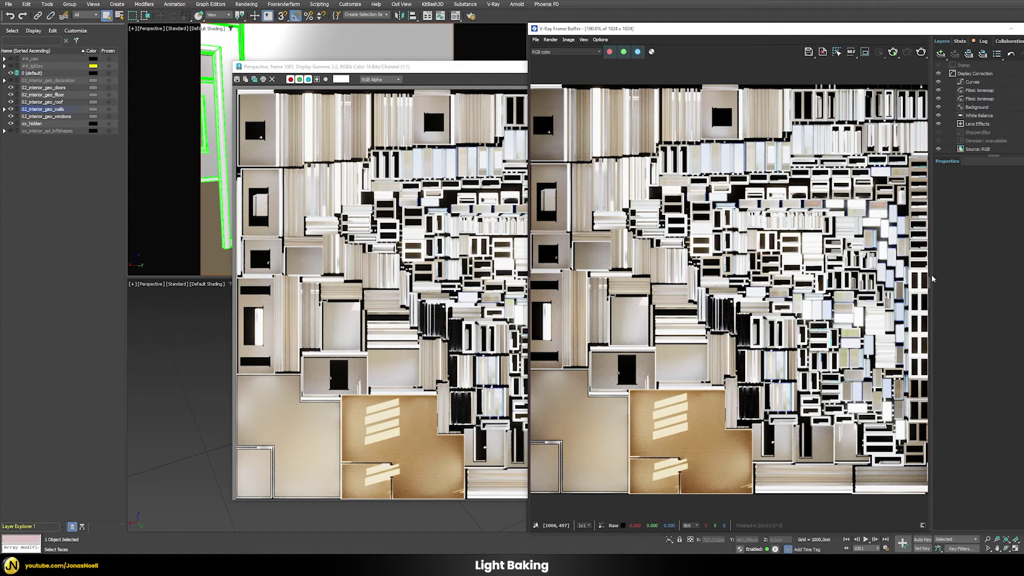
click(938, 124)
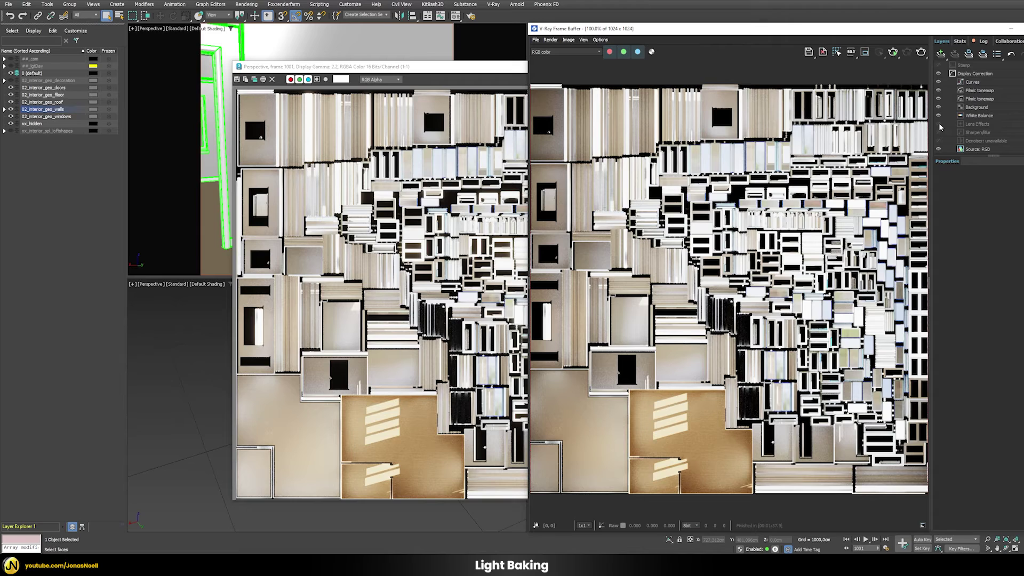
click(939, 124)
click(938, 125)
click(939, 124)
click(939, 124)
click(939, 124)
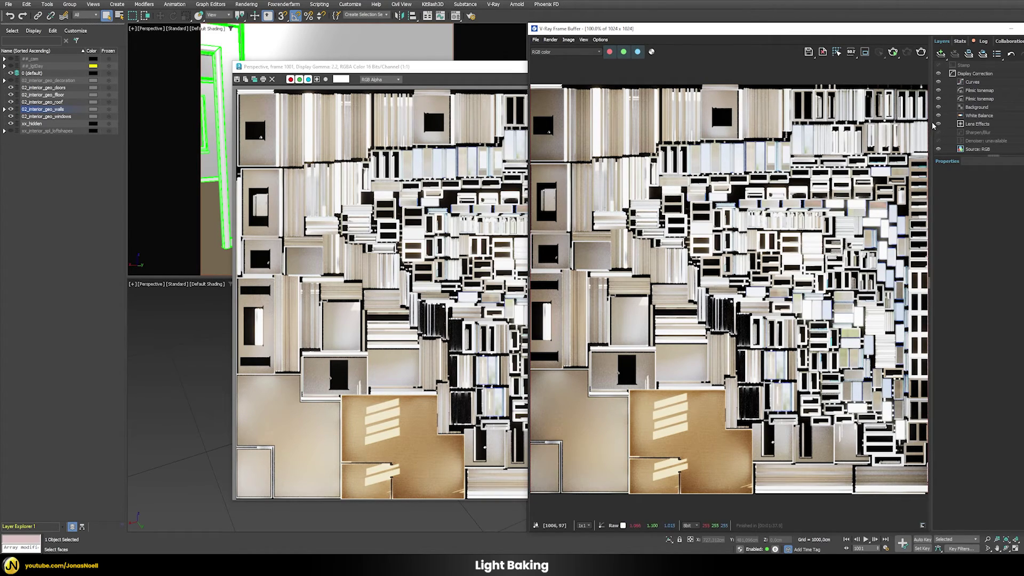
click(938, 124)
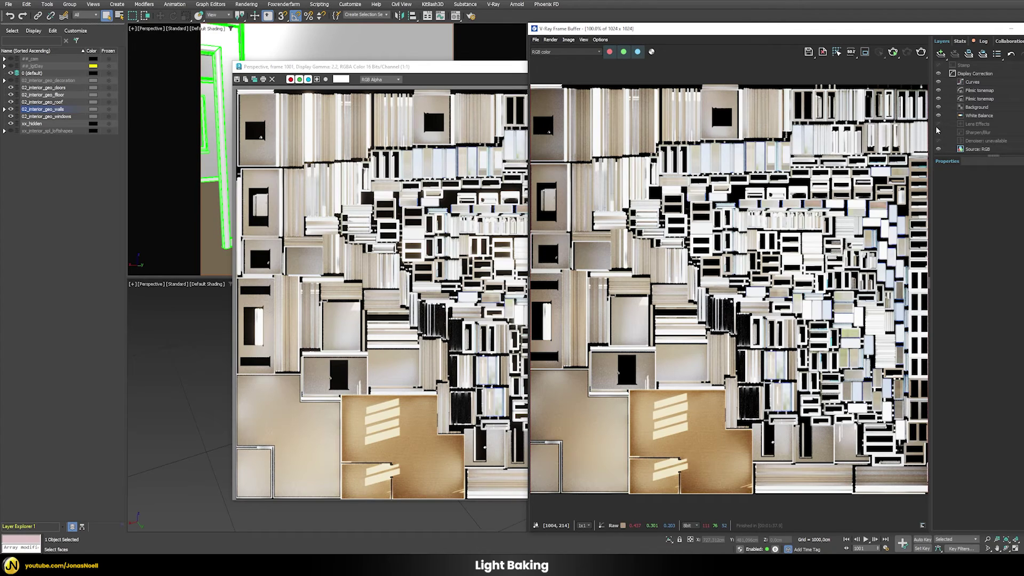
click(927, 288)
Step: Save the current frame buffer channel as textureroom.exr in the bake folder with Half Float RGBA OpenEXR settings
click(535, 39)
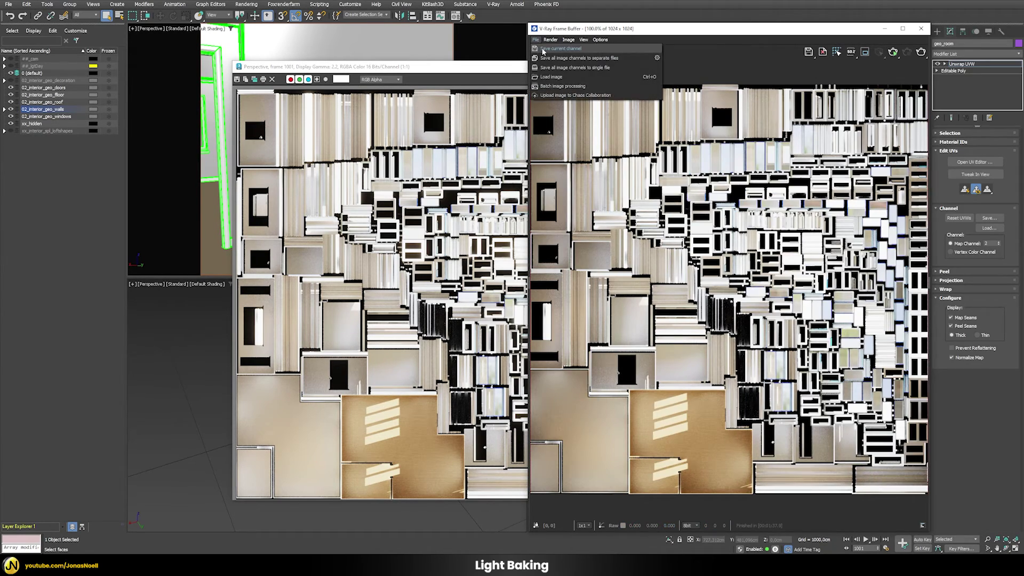
click(542, 50)
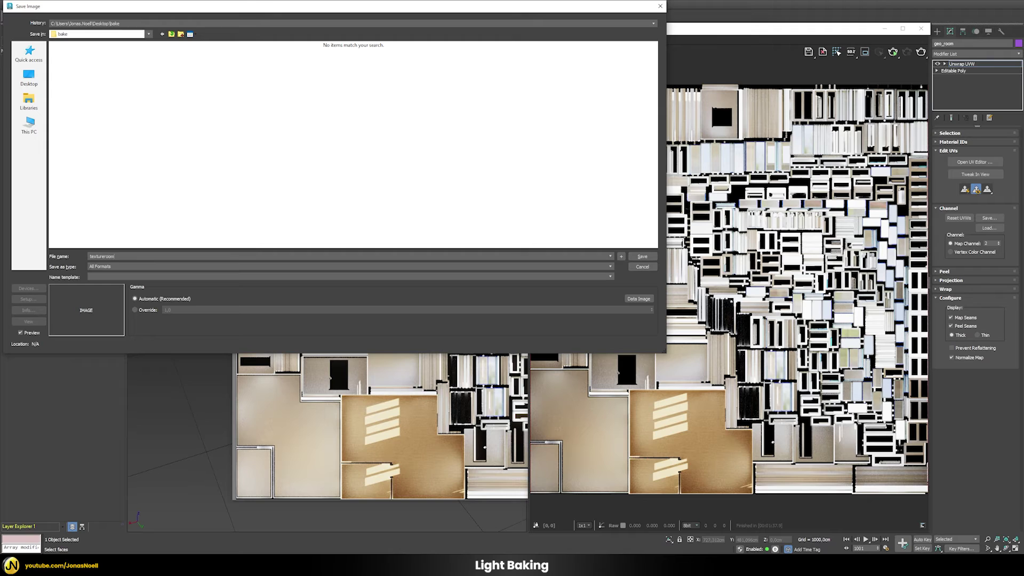
text(r)
key(Return)
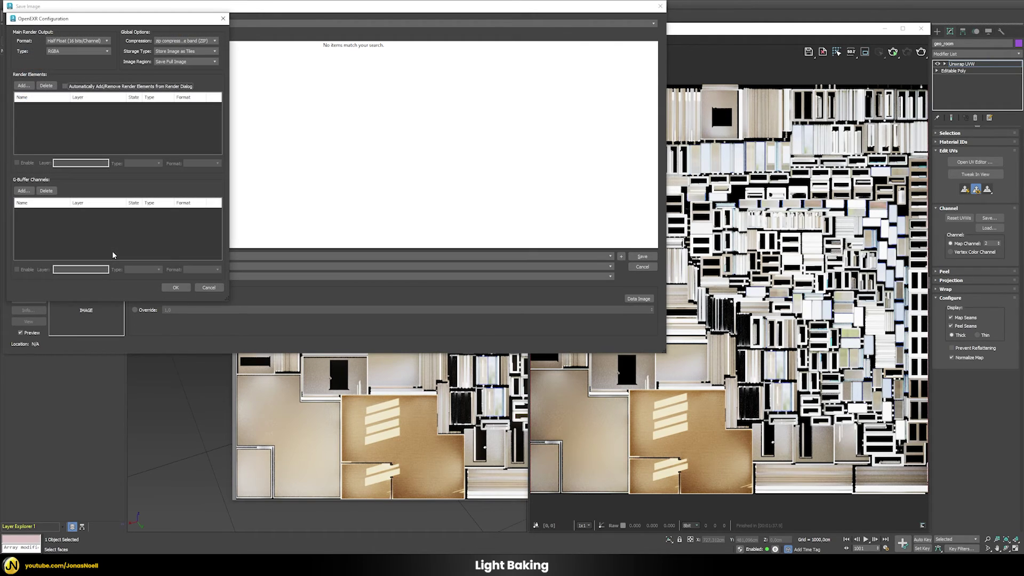
click(176, 288)
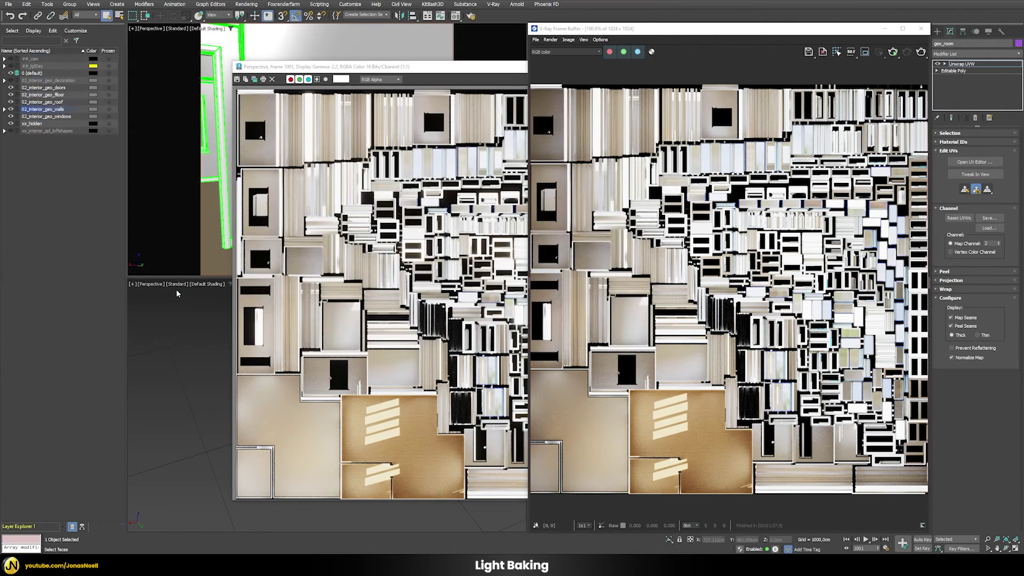
Step: Close the render windows and Render To Texture, and turn off the Map Seams and Peel Seams display on geo_room
click(921, 28)
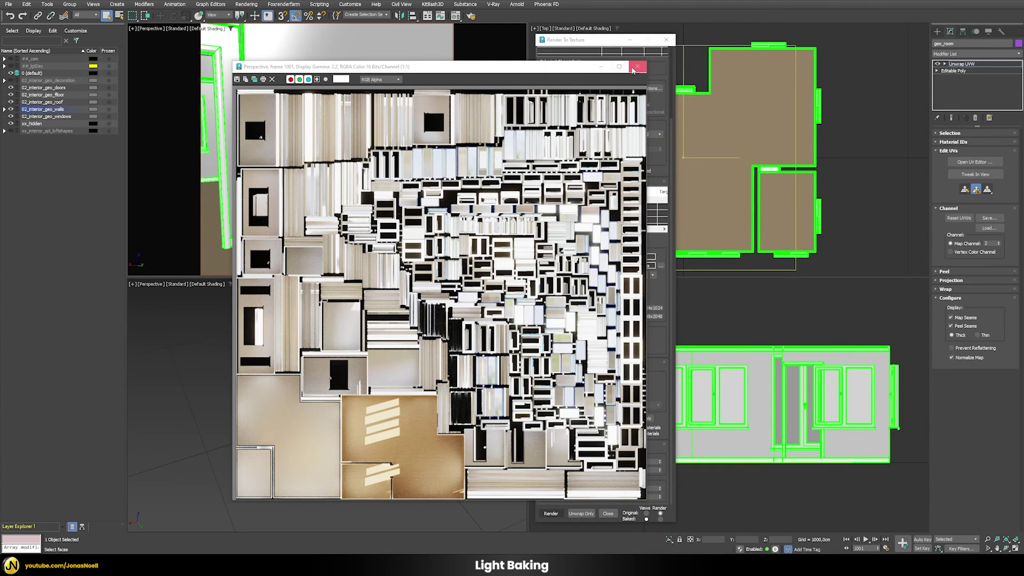
click(642, 66)
click(671, 42)
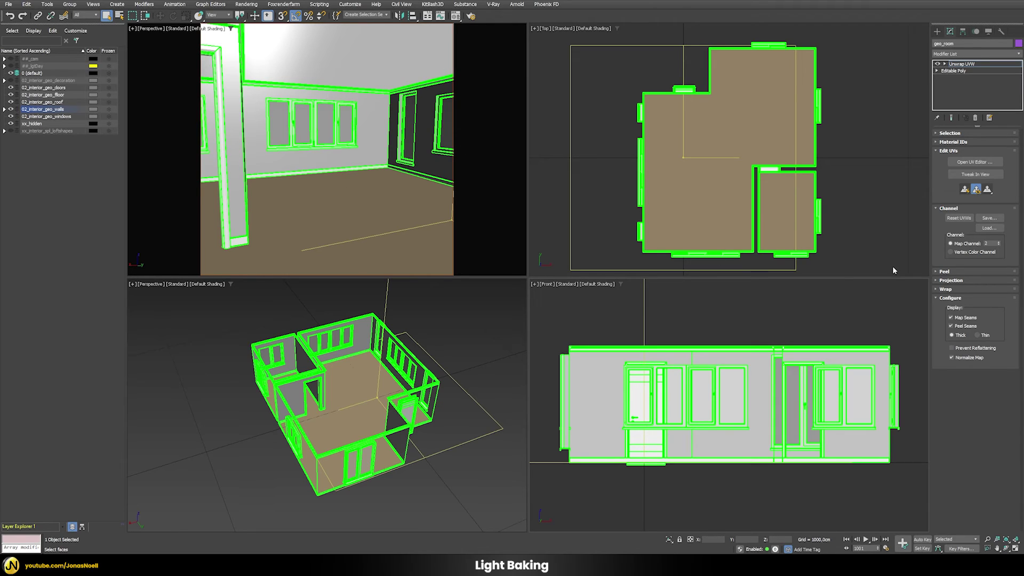
click(953, 318)
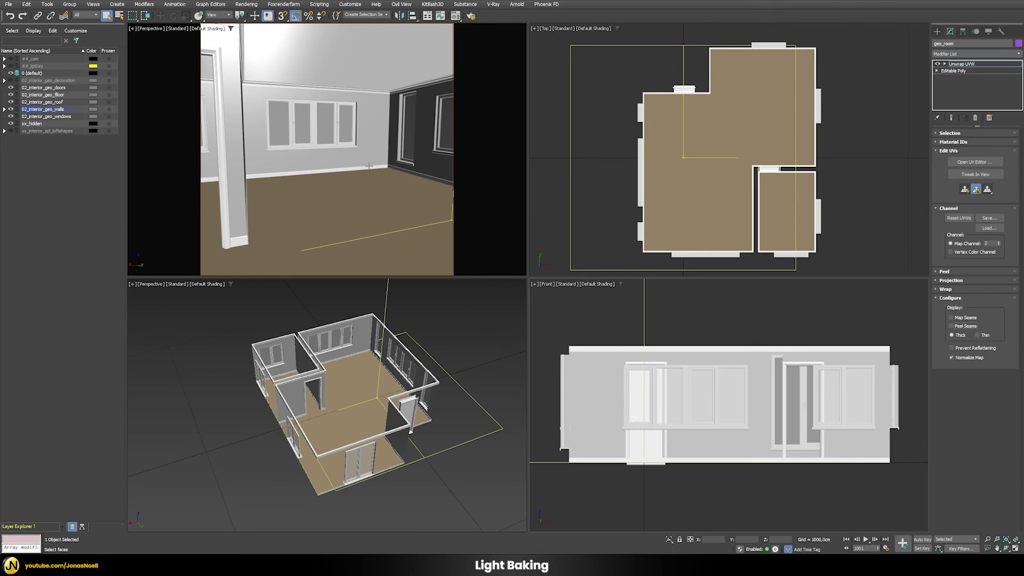
Step: Wrap the room's Multi/Sub-Object material in a Shell Material, keeping it as sub-material, and use the baked material for the viewport
click(454, 15)
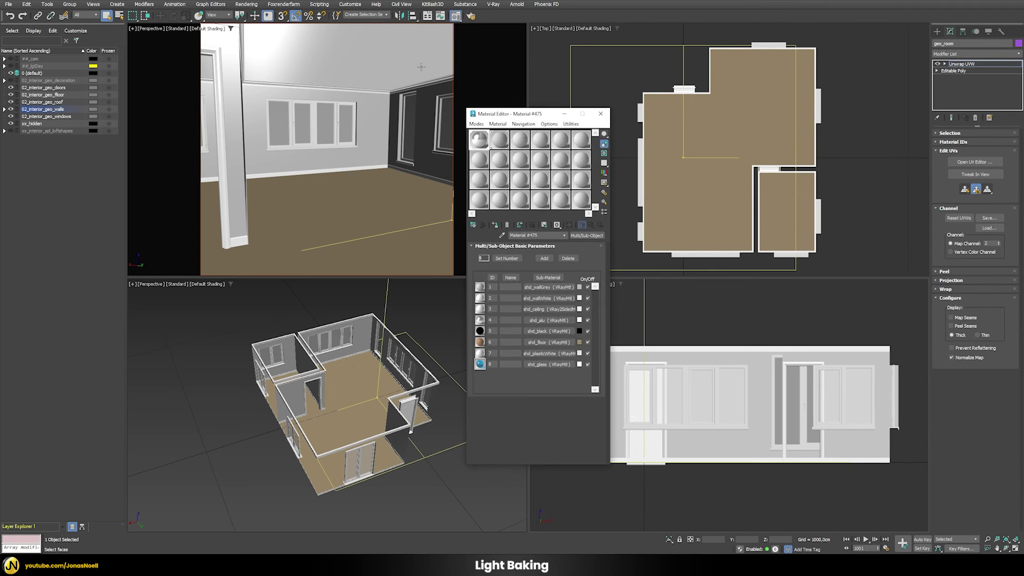
click(590, 236)
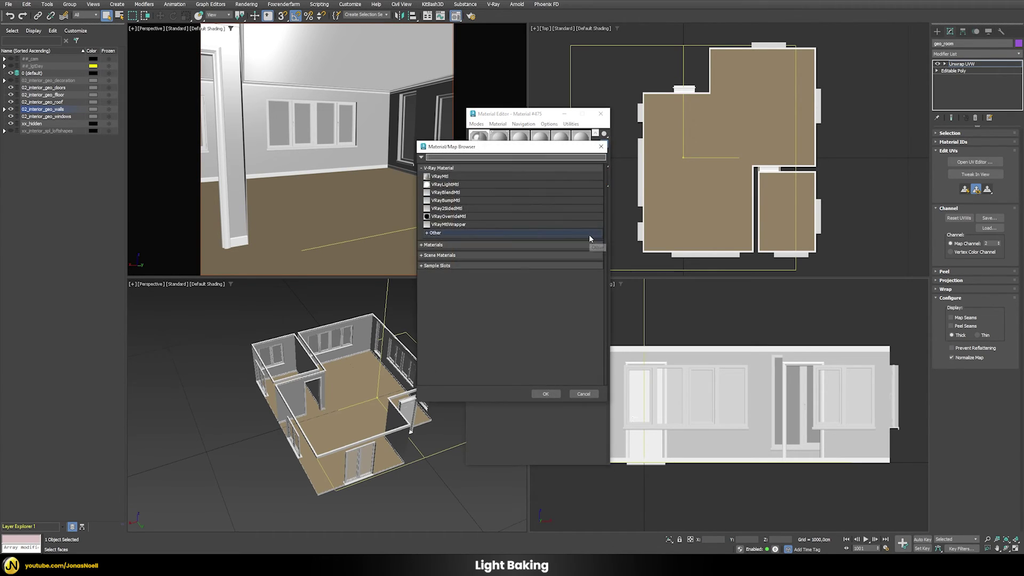
text(she)
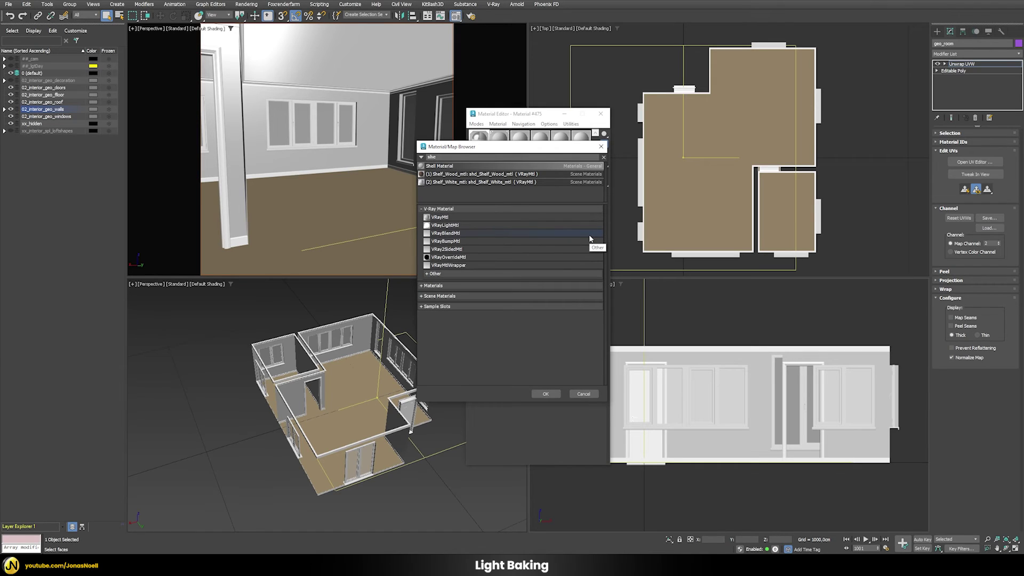
key(Return)
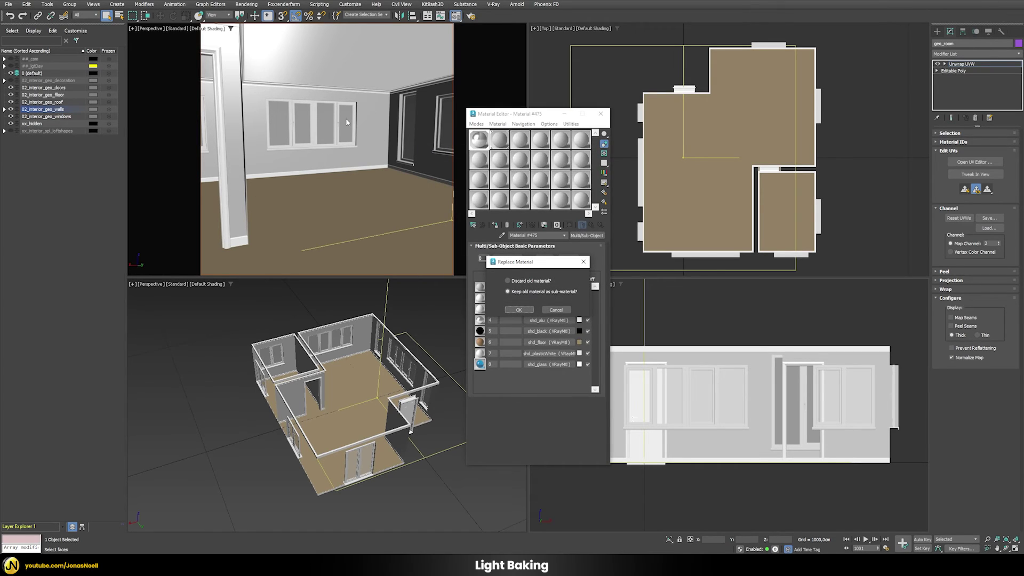
click(511, 310)
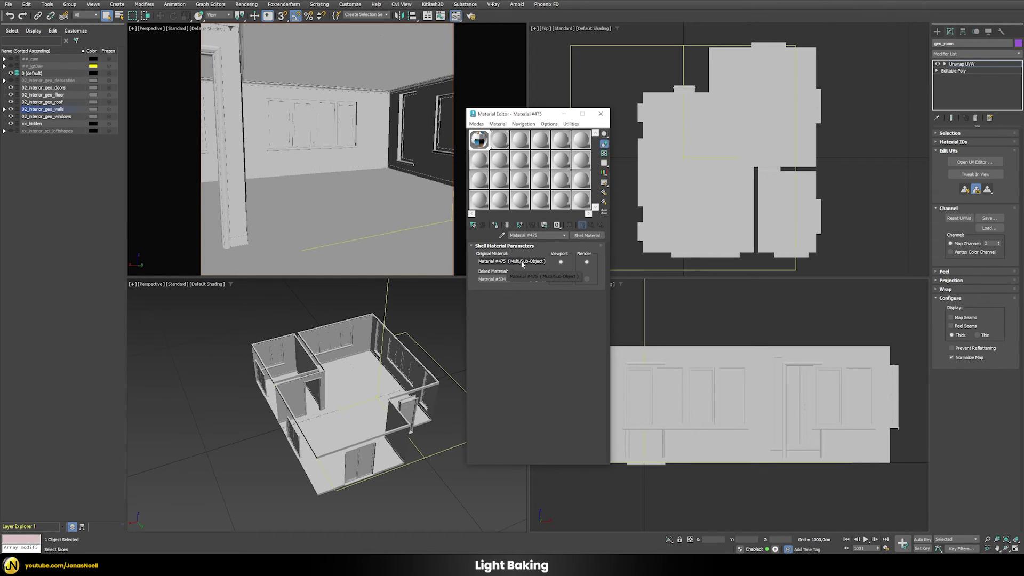
click(560, 279)
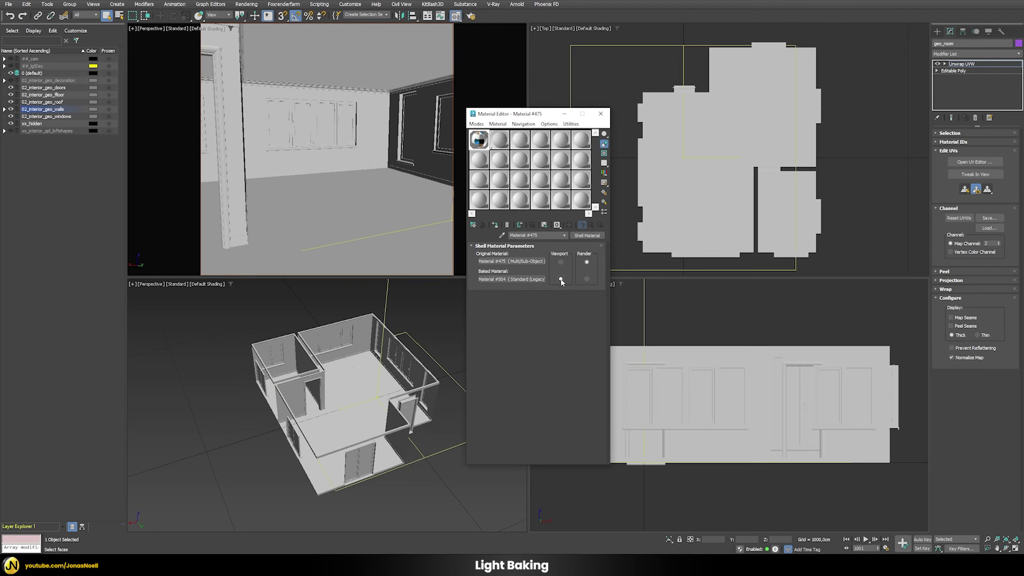
Step: Load textureroom.exr as the baked material's diffuse bitmap on map channel 2 and show it in the viewports
click(512, 279)
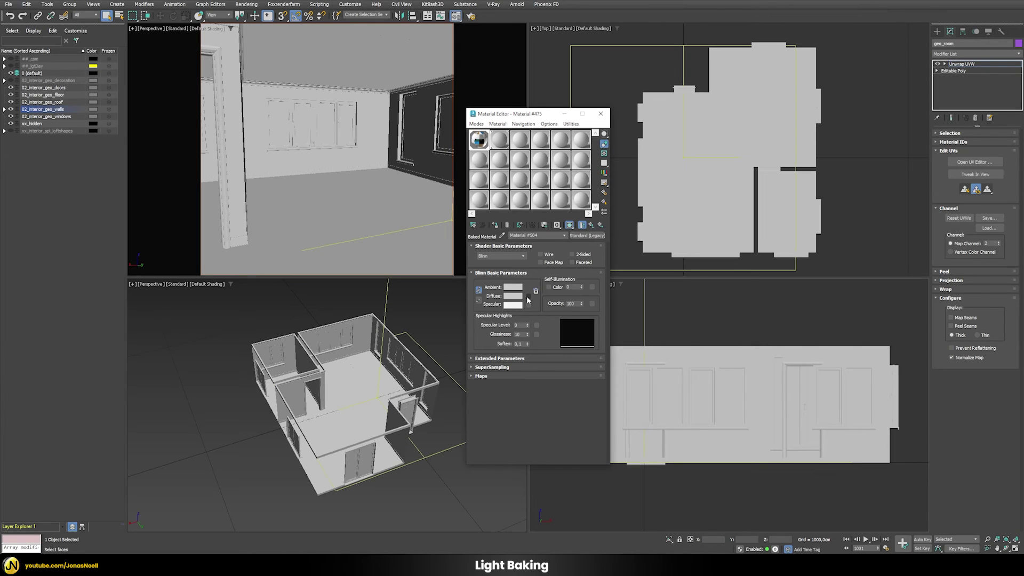
click(528, 296)
text(bit)
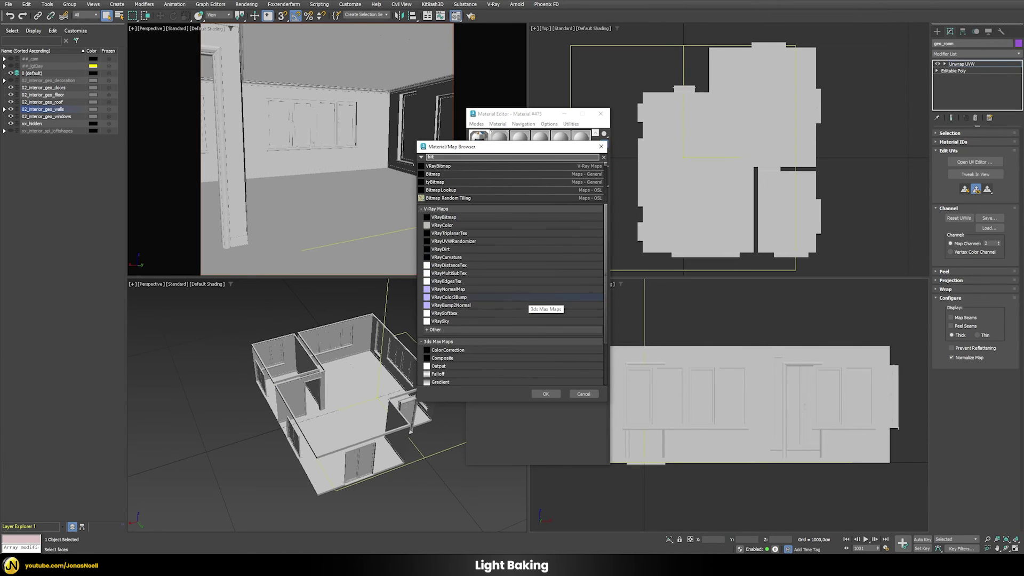
key(Down)
key(Down)
key(Return)
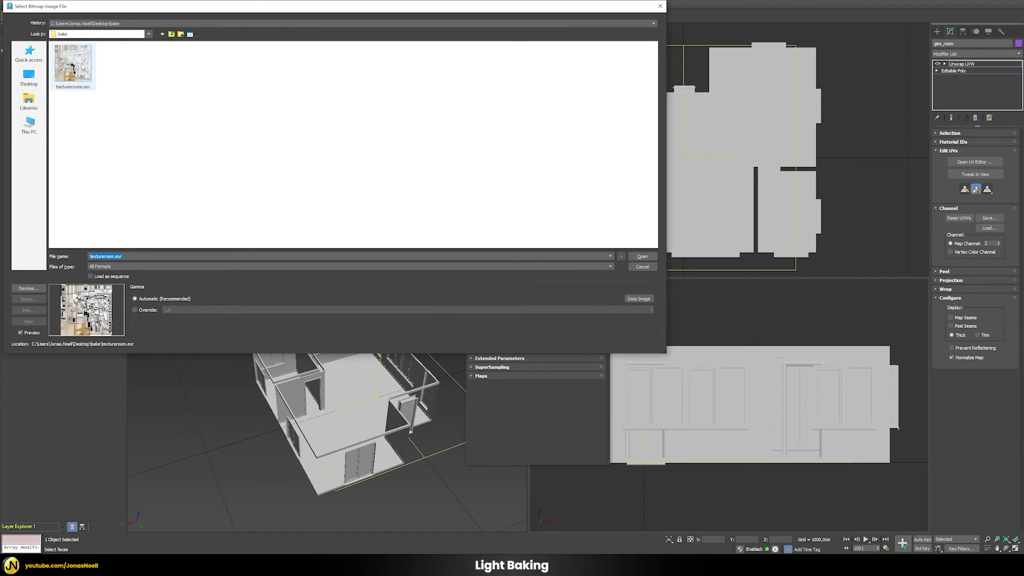
double_click(82, 66)
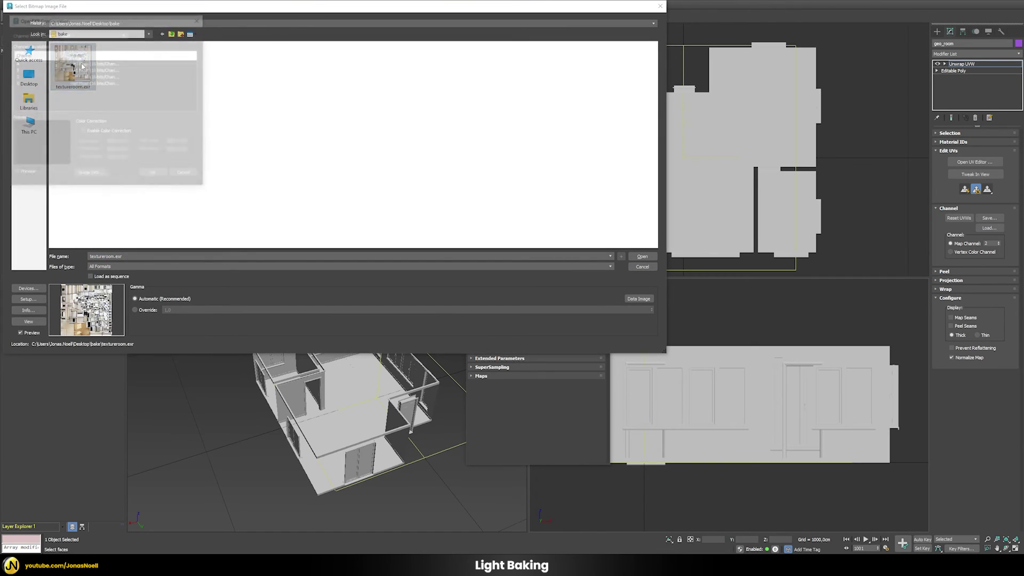
click(151, 173)
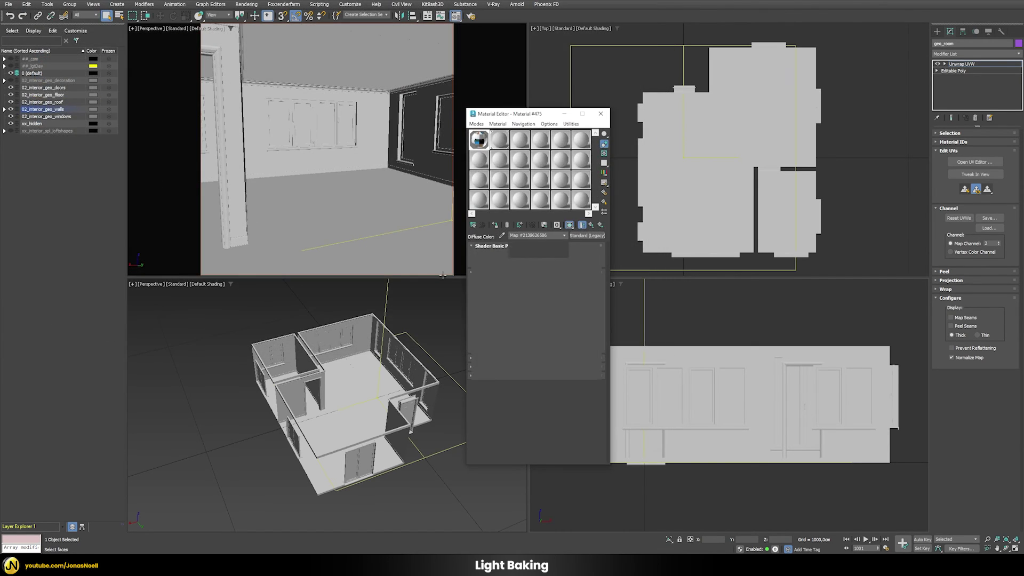
click(569, 224)
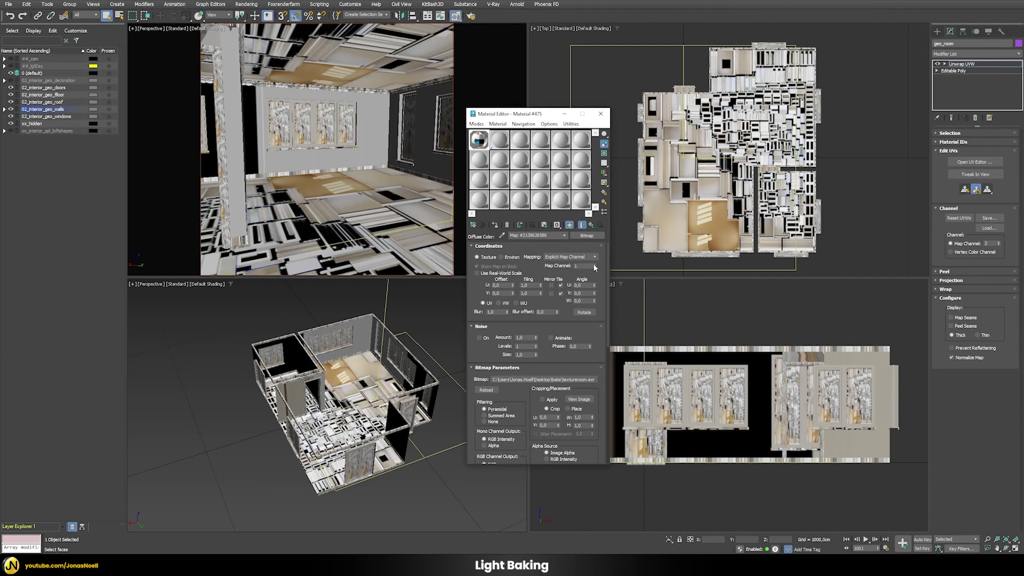
click(593, 264)
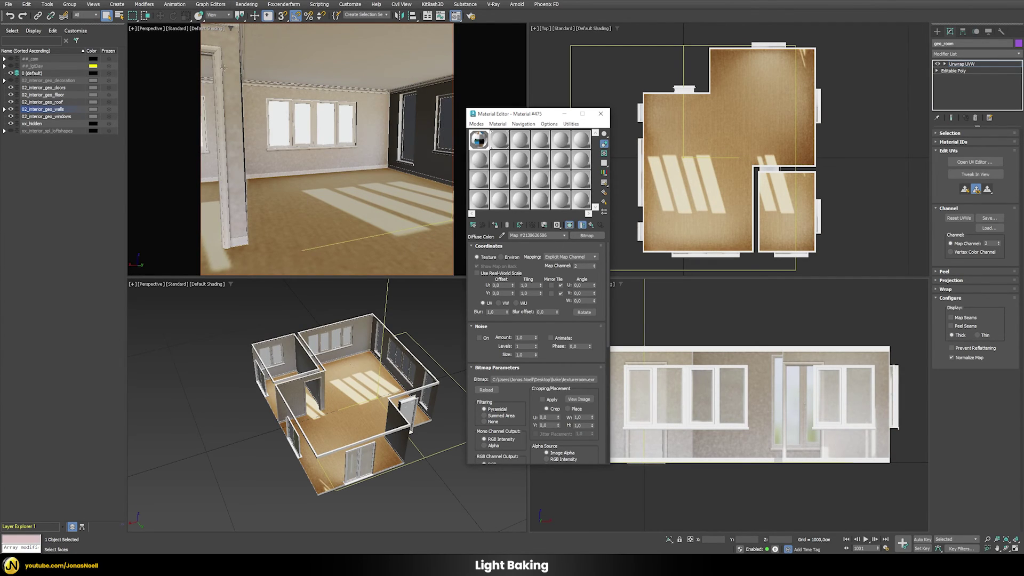
Step: Switch the interior perspective viewport to Flat Color shading and inspect the baked lighting on the floor, walls and column
click(201, 29)
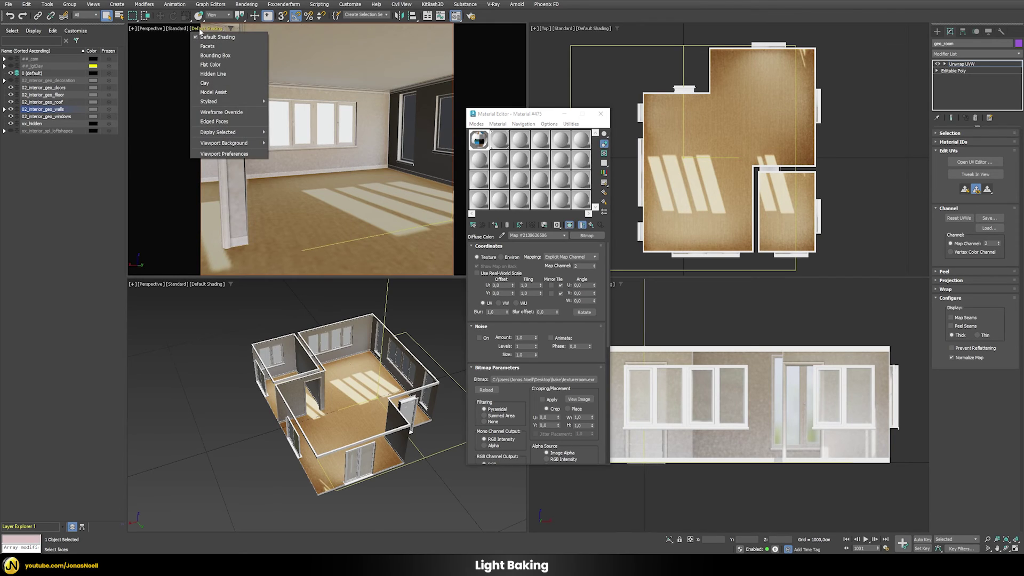
click(213, 65)
scroll(348, 156, up, 2)
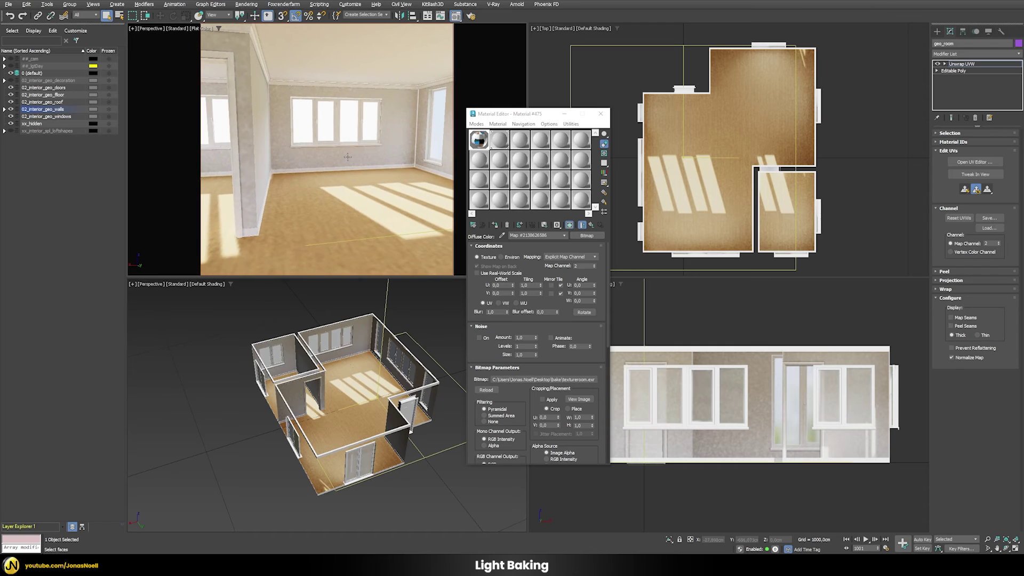
alt+middle_drag(347, 157, 369, 160)
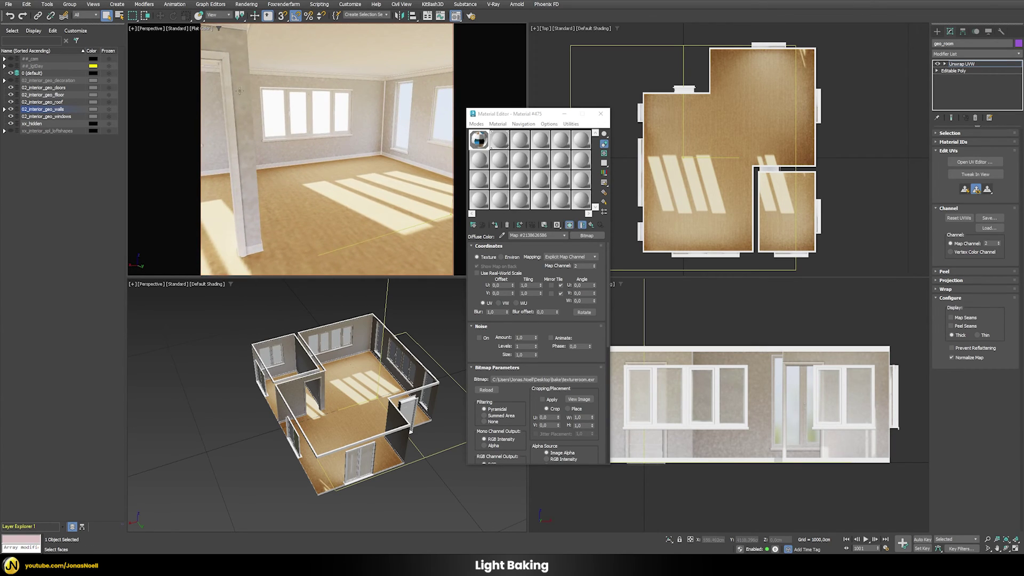
alt+middle_drag(239, 91, 278, 115)
alt+middle_drag(227, 54, 329, 169)
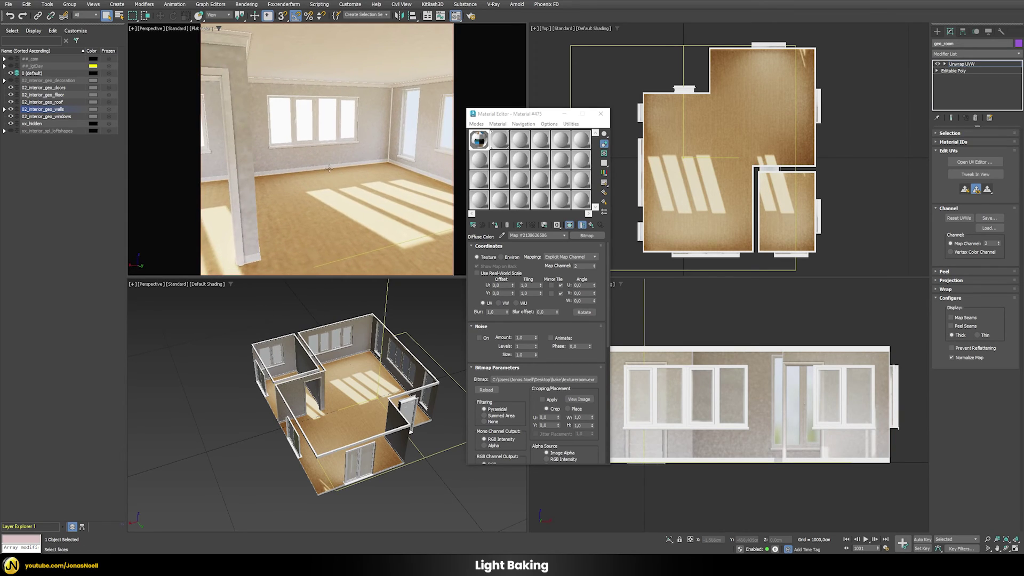
alt+middle_drag(256, 227, 232, 158)
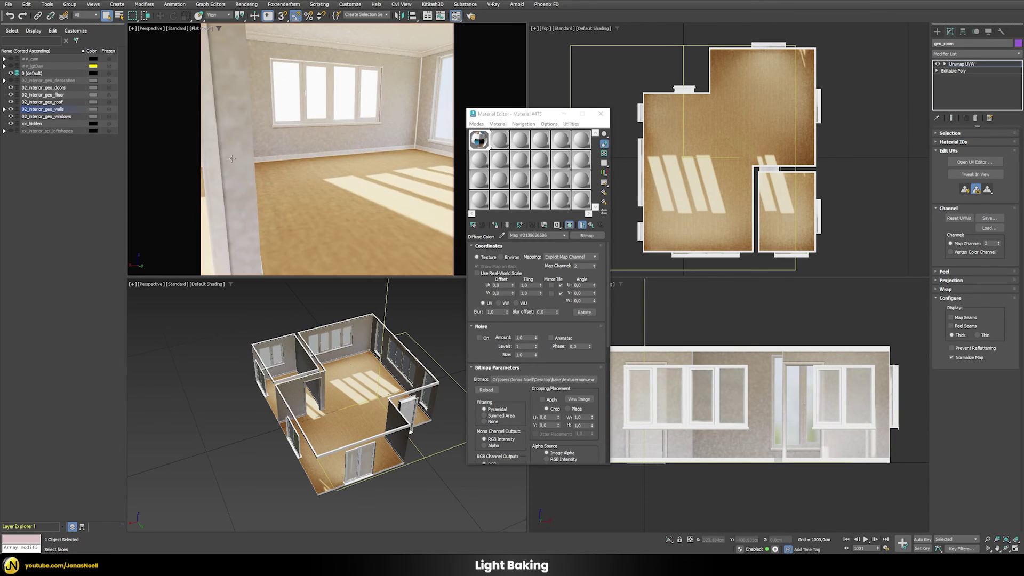
mouse_move(362, 218)
alt+middle_down()
mouse_move(334, 222)
mouse_move(361, 212)
mouse_move(357, 198)
alt+middle_up()
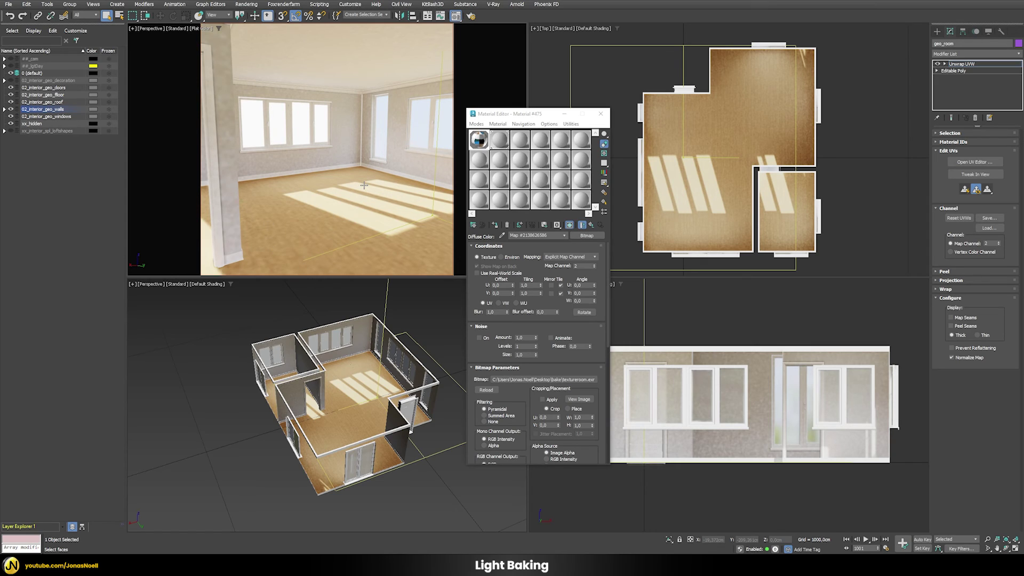
Step: Return to the Shell Material's parameters and render the interior perspective in the V-Ray Frame Buffer
click(592, 225)
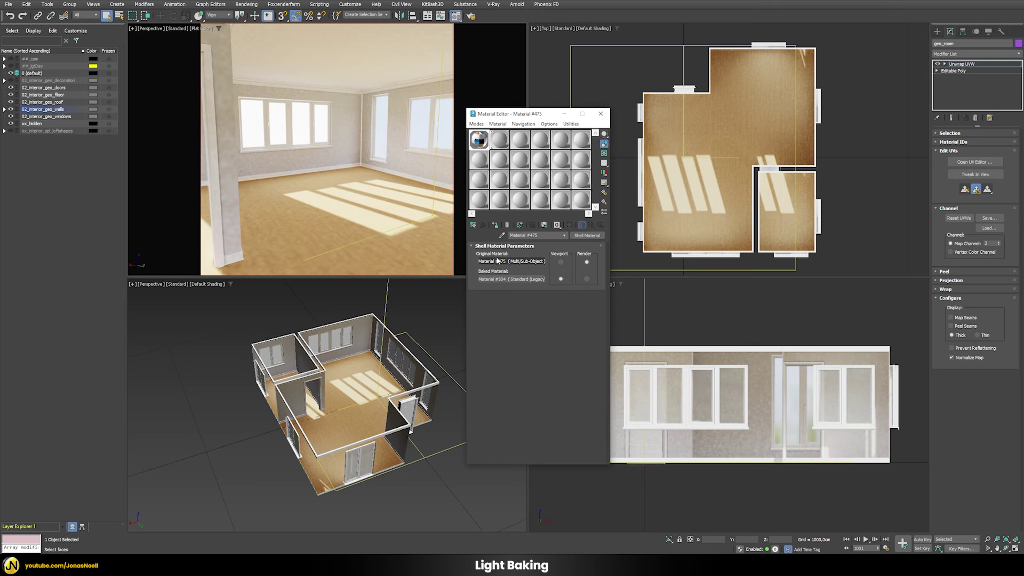
click(493, 4)
click(503, 17)
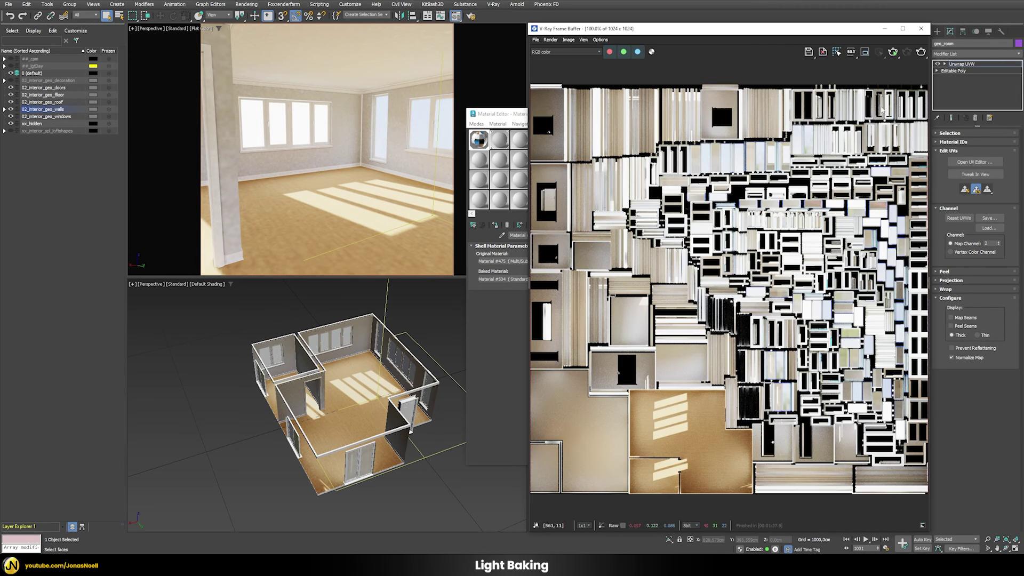
key(shift+q)
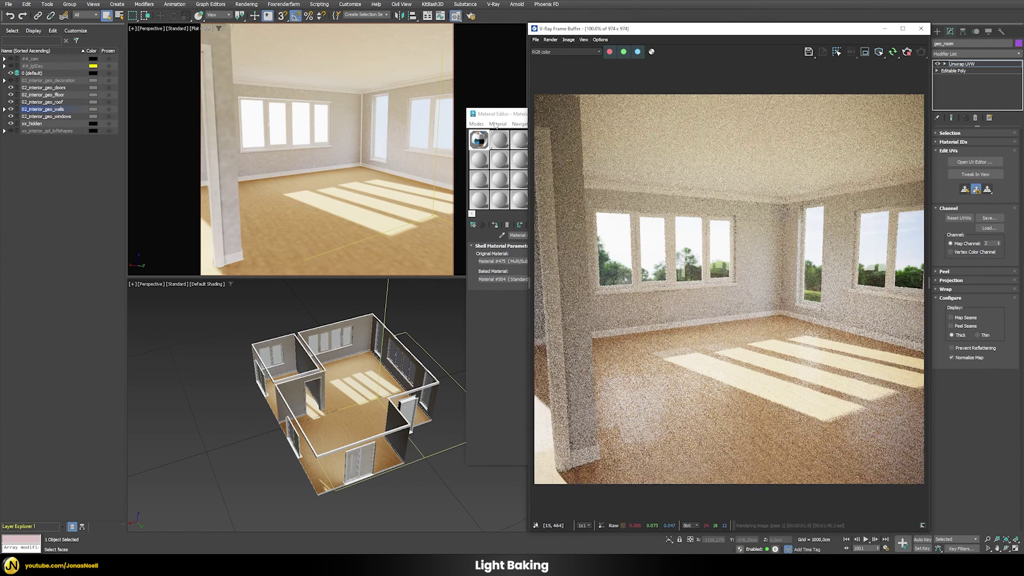
Step: Close the Material Editor and compare the baked viewport with the V-Ray render from other angles, including the doorway
click(487, 146)
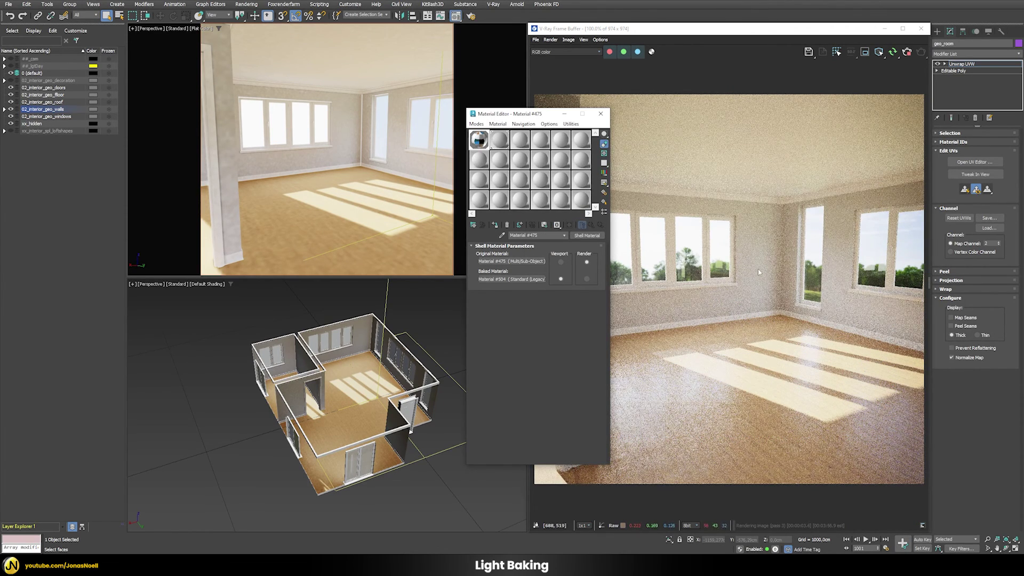
click(601, 114)
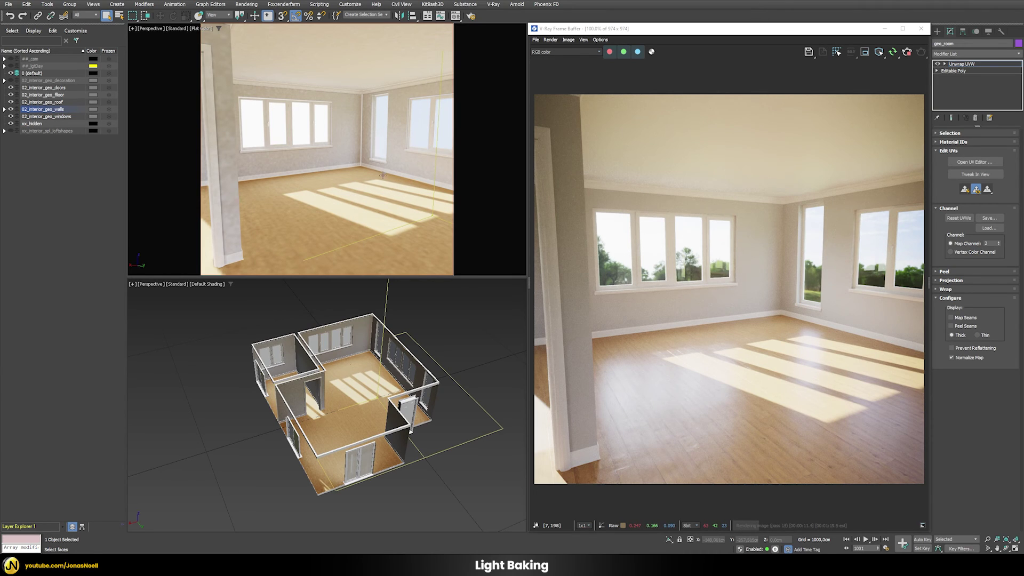
alt+middle_drag(382, 175, 300, 186)
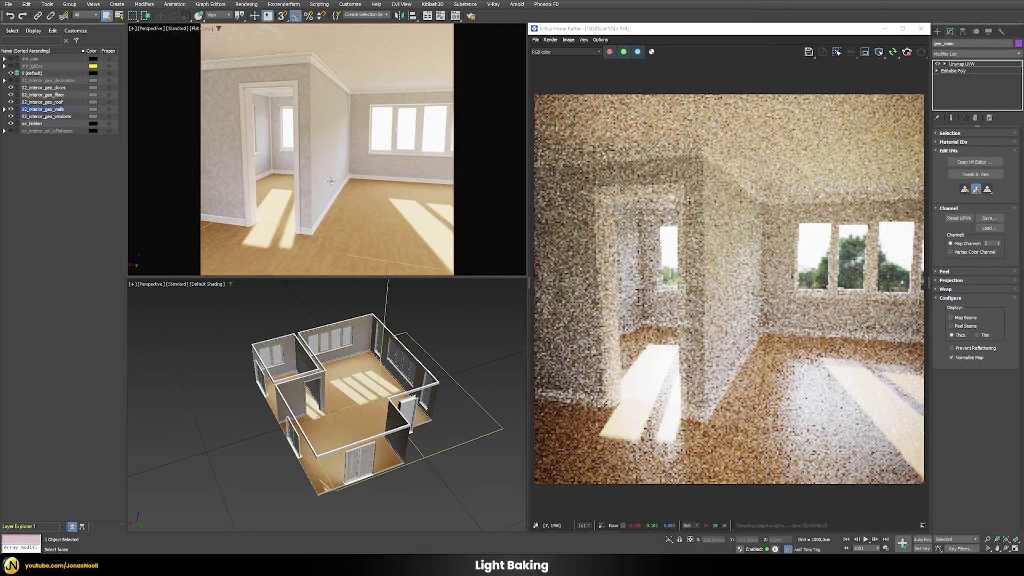
alt+middle_drag(346, 199, 352, 207)
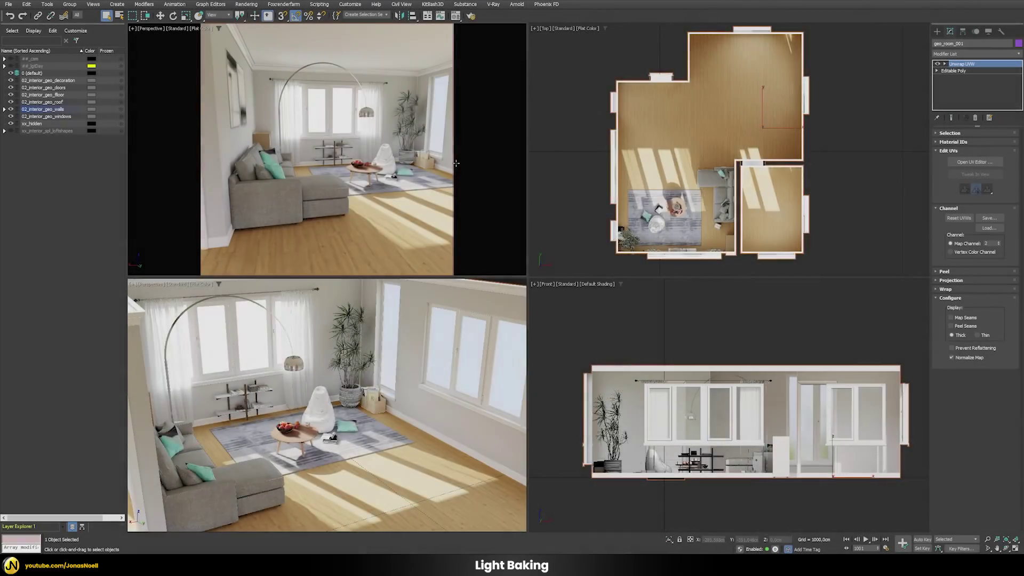
Step: Examine the baked lighting of the furnished living room from several angles in the maximized perspective viewport, and restore the four-viewport layout
key(alt+w)
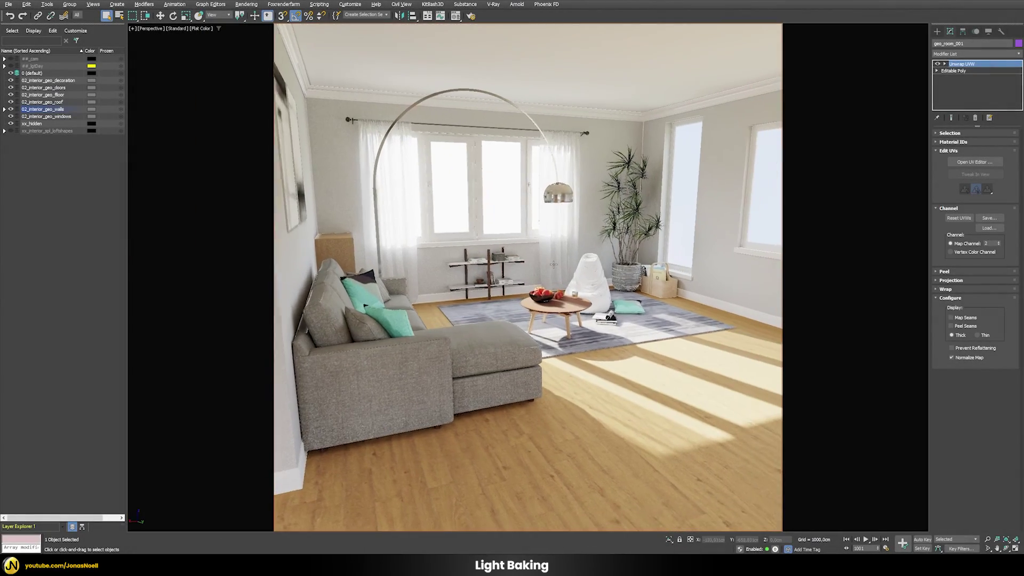
mouse_move(570, 238)
alt+middle_down()
mouse_move(489, 251)
mouse_move(617, 262)
alt+middle_up()
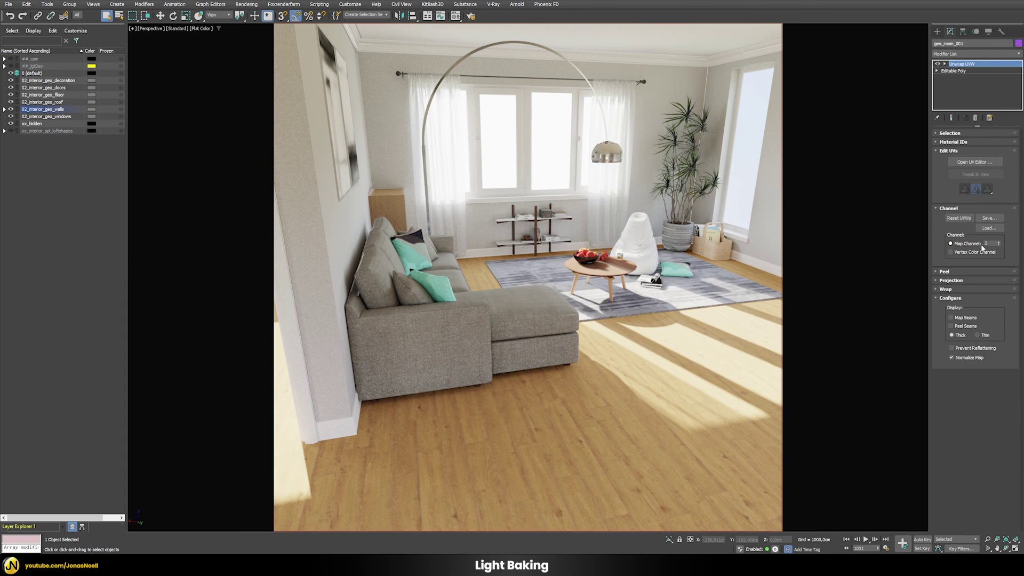
mouse_move(726, 262)
middle_down()
mouse_move(752, 262)
mouse_move(562, 267)
middle_up()
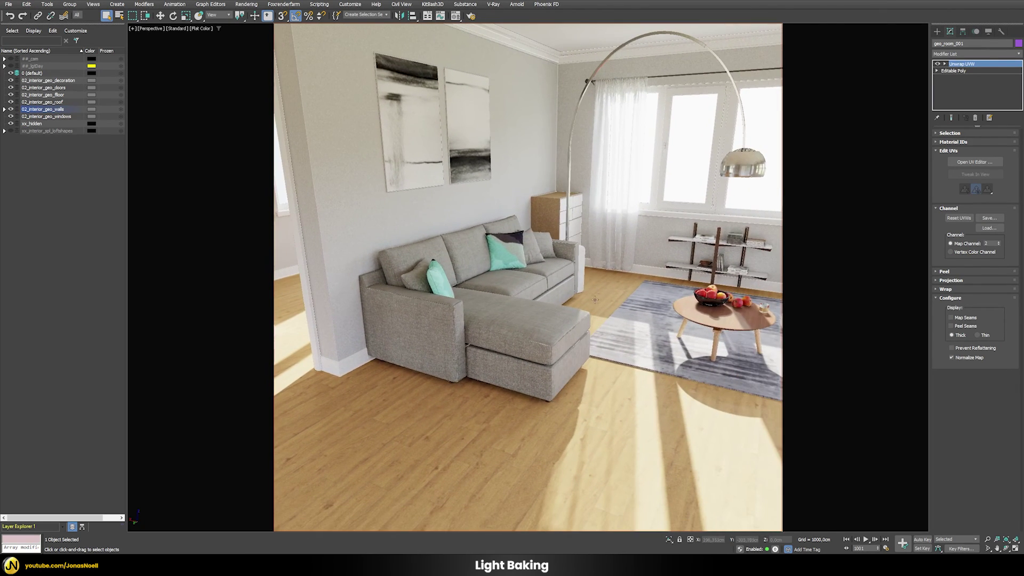
mouse_move(665, 313)
alt+middle_down()
mouse_move(613, 301)
mouse_move(635, 314)
alt+middle_up()
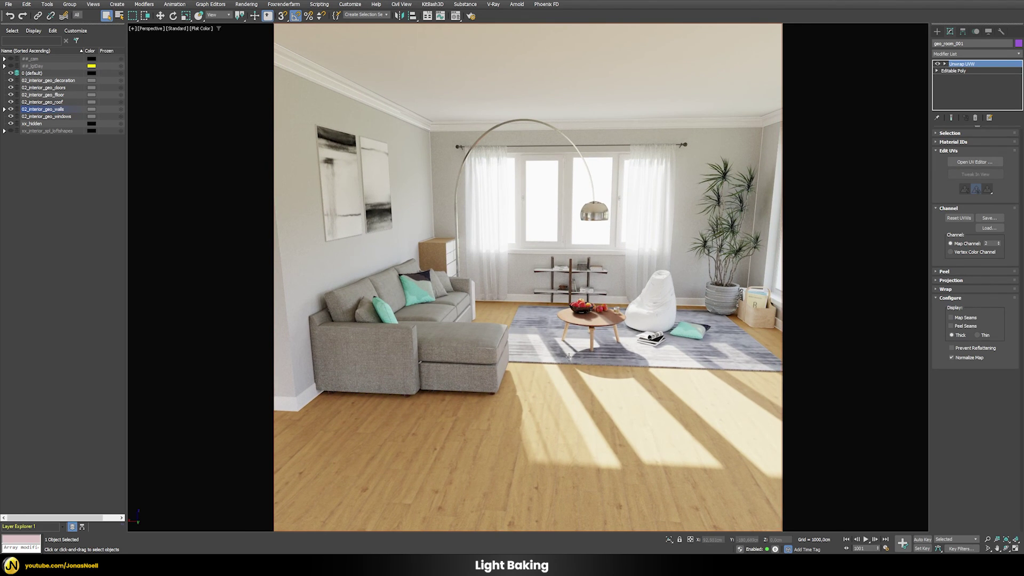
alt+middle_drag(569, 356, 628, 316)
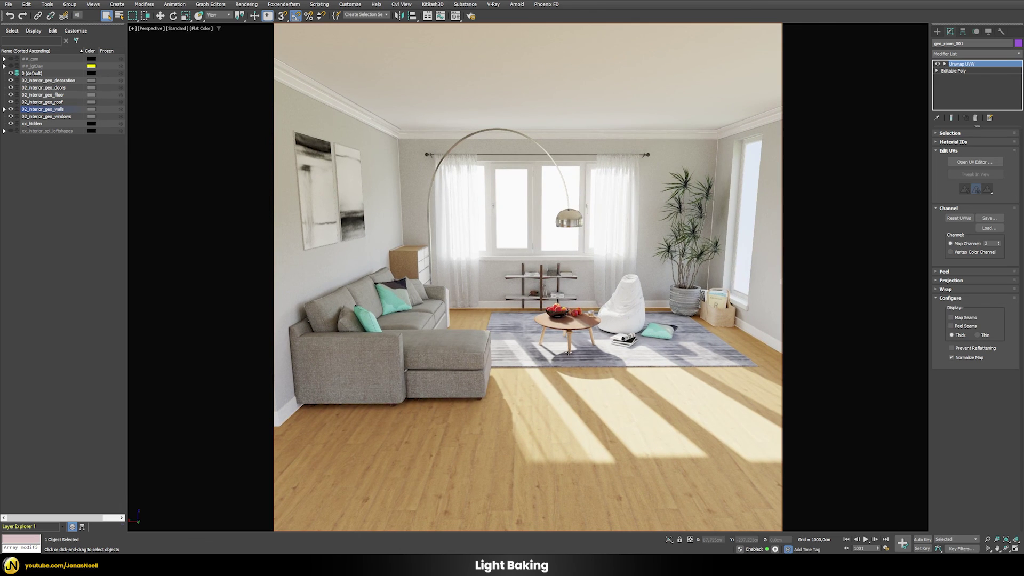
alt+middle_drag(489, 295, 469, 328)
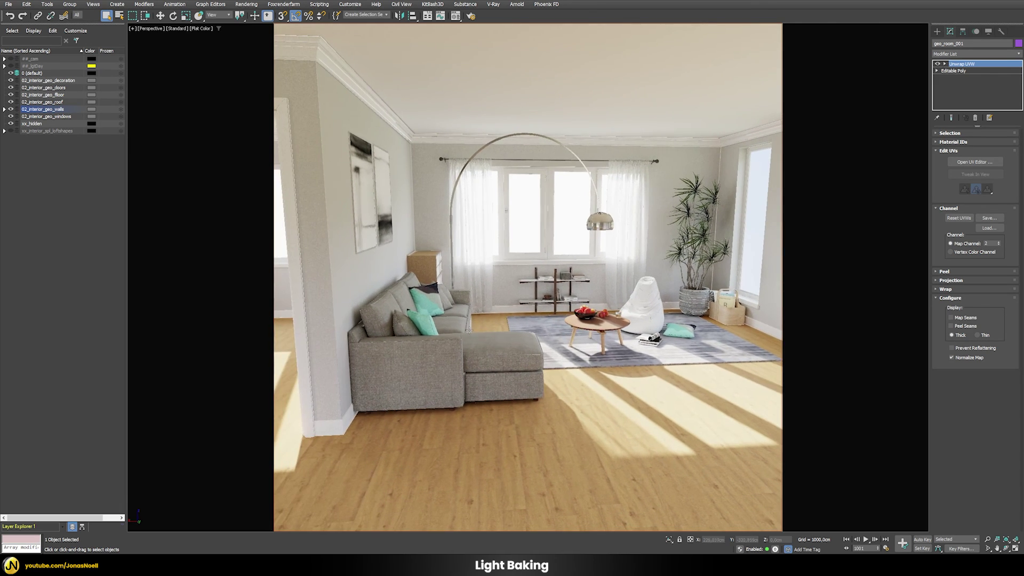
alt+middle_drag(536, 355, 519, 361)
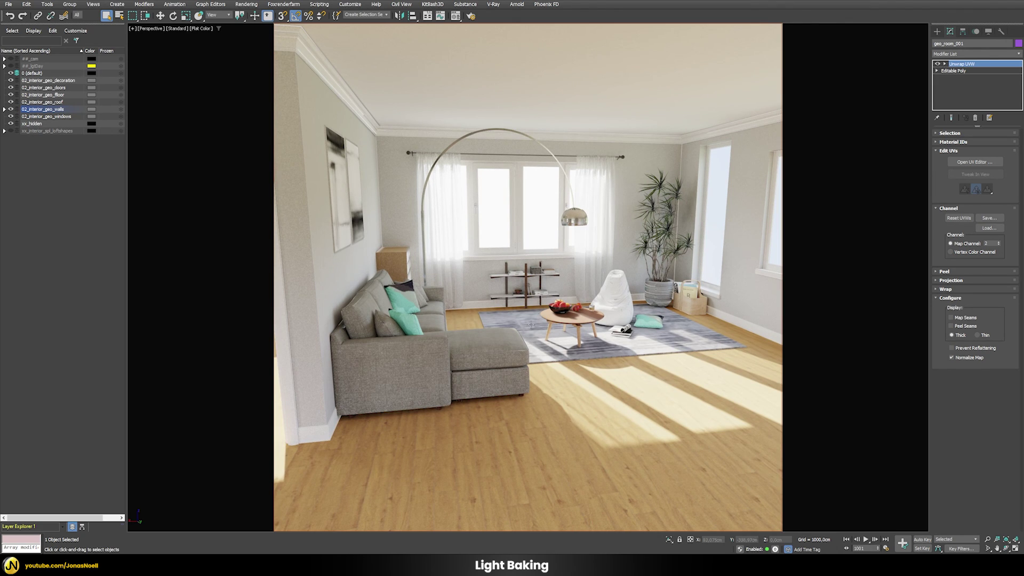
alt+middle_drag(627, 316, 625, 316)
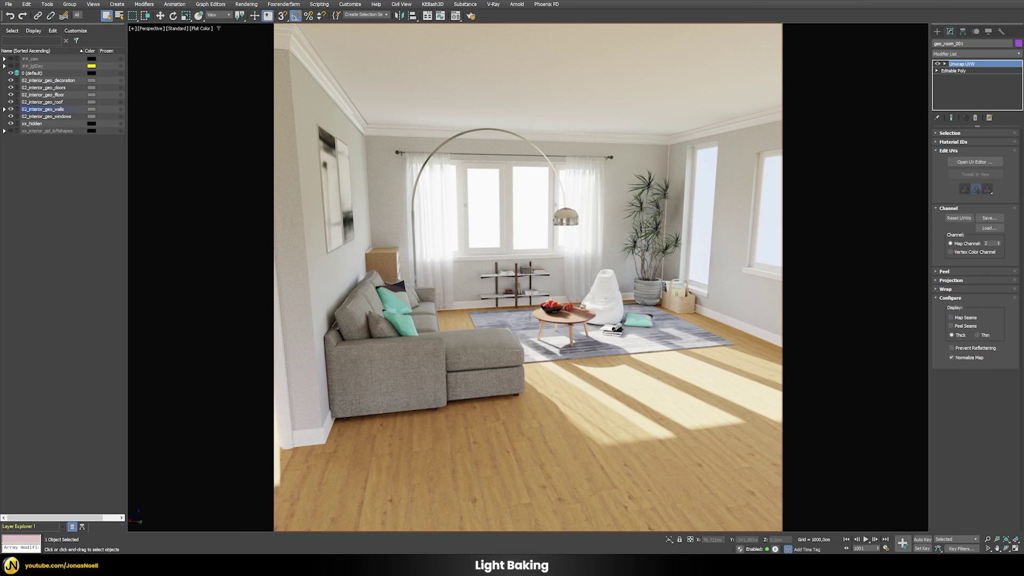
alt+middle_drag(530, 317, 397, 250)
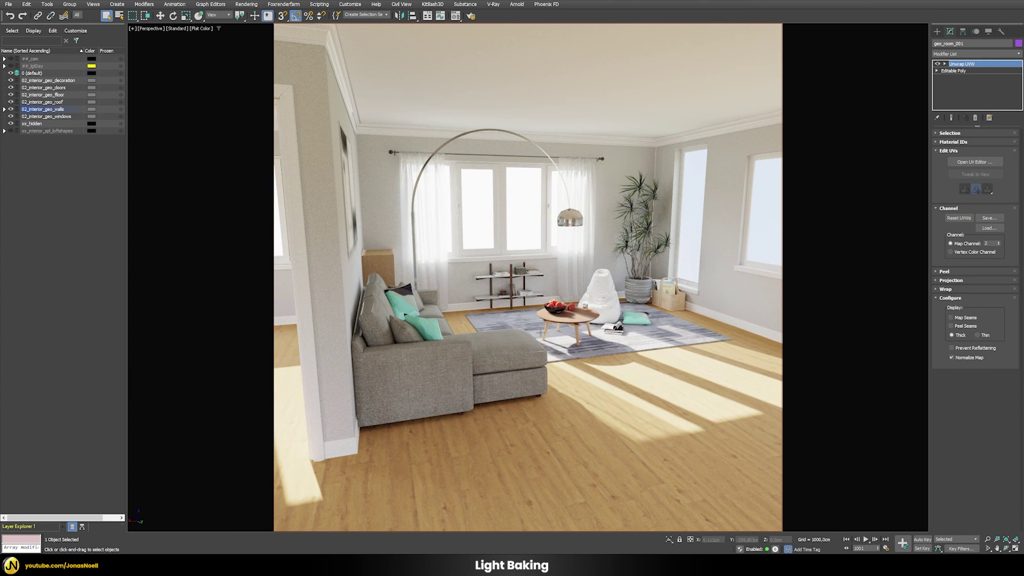
alt+middle_drag(616, 340, 464, 265)
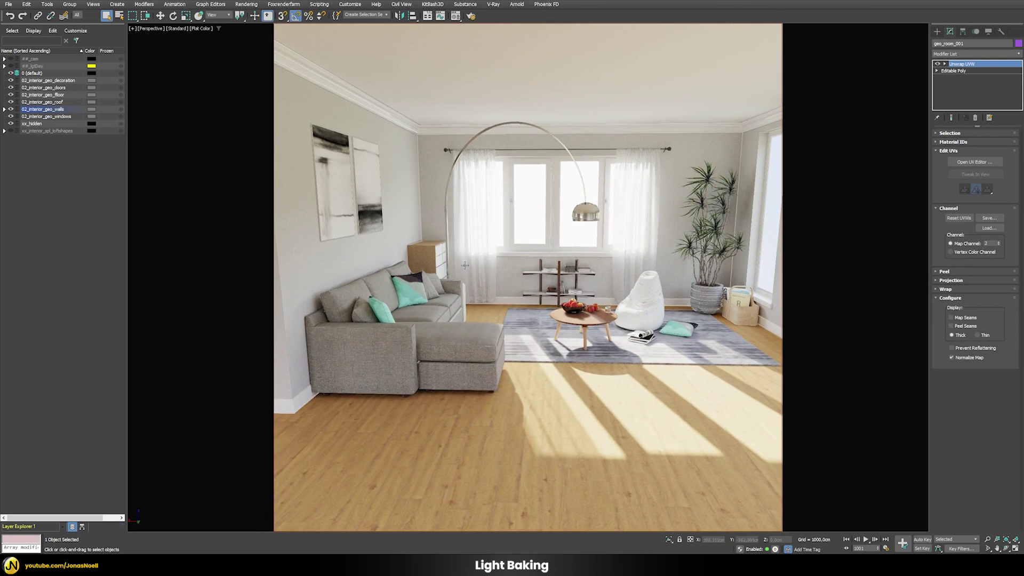
alt+middle_drag(534, 353, 443, 221)
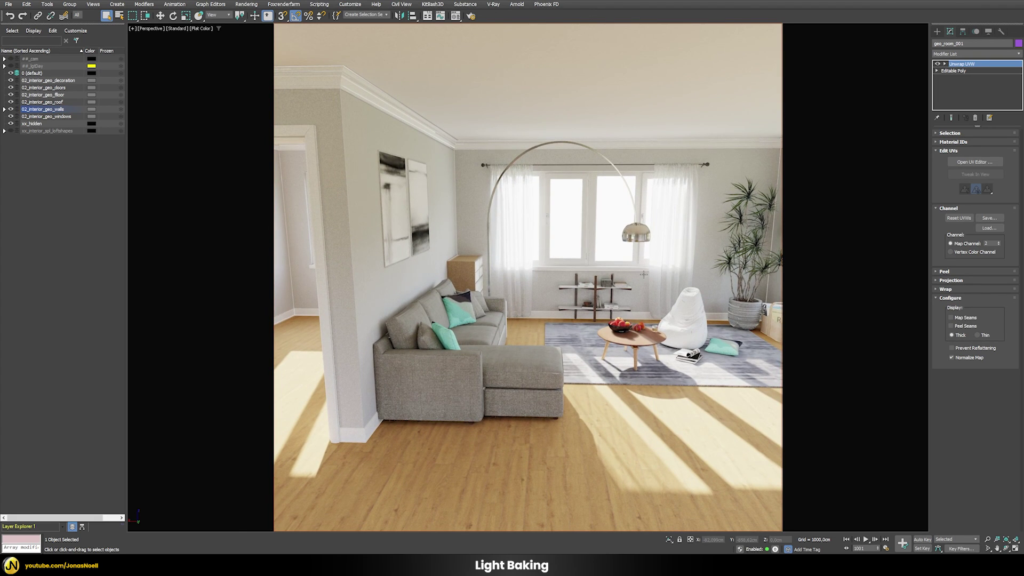
alt+middle_drag(644, 274, 676, 270)
alt+middle_drag(657, 319, 658, 330)
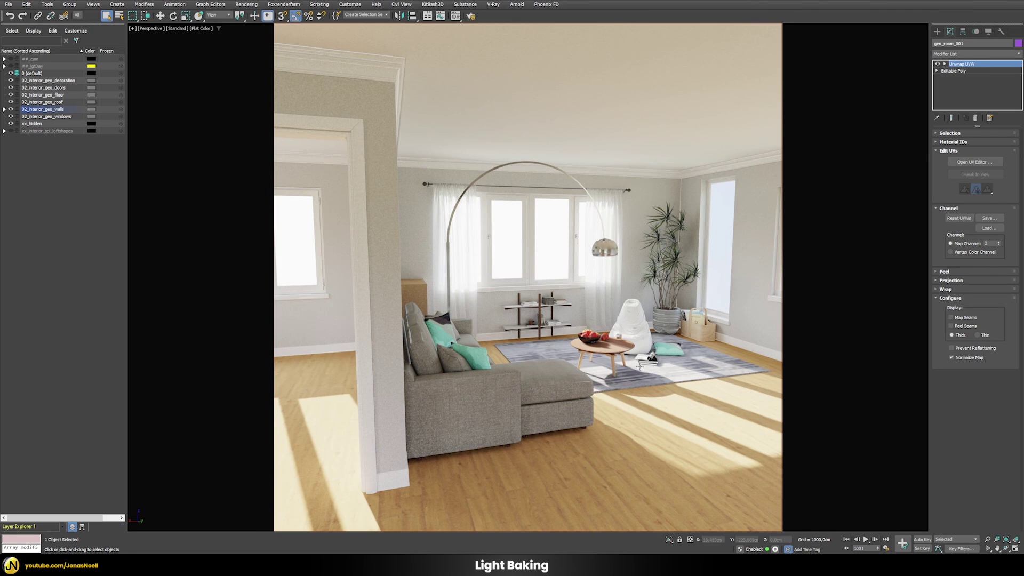
alt+middle_drag(639, 366, 587, 368)
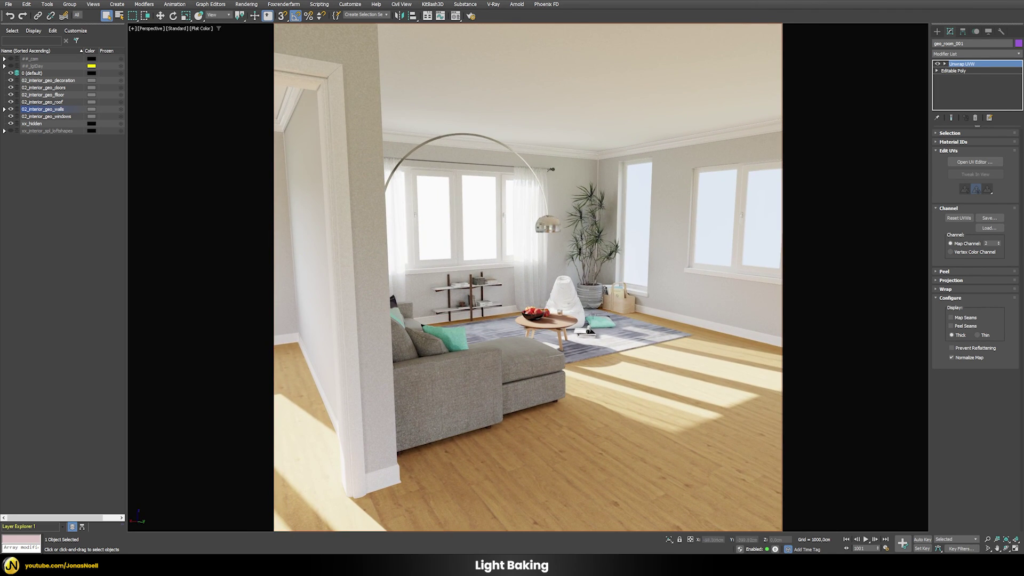
alt+middle_drag(635, 316, 586, 316)
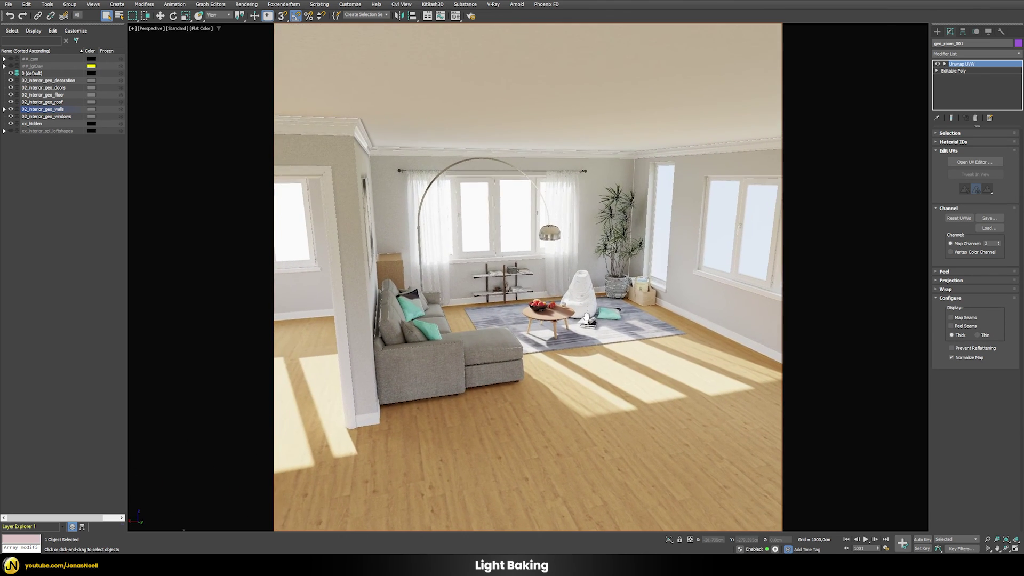
key(alt+w)
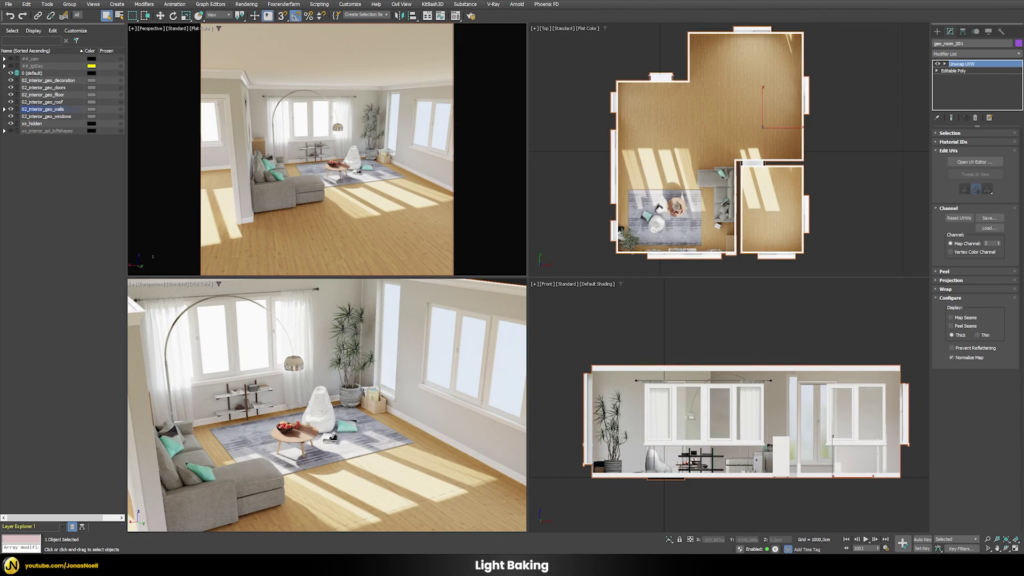